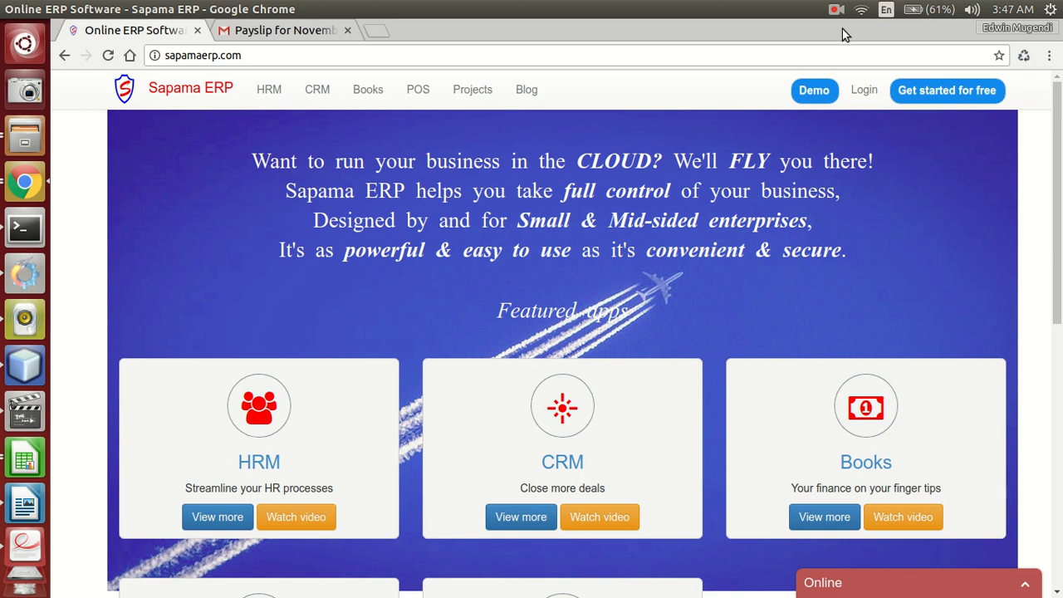
Log in to sapamaerp.com with the saved account e-mail and password and select the Human Resource Manager role
{"action": "left_click", "coordinate": [335, 52]}
{"action": "left_click", "coordinate": [864, 91]}
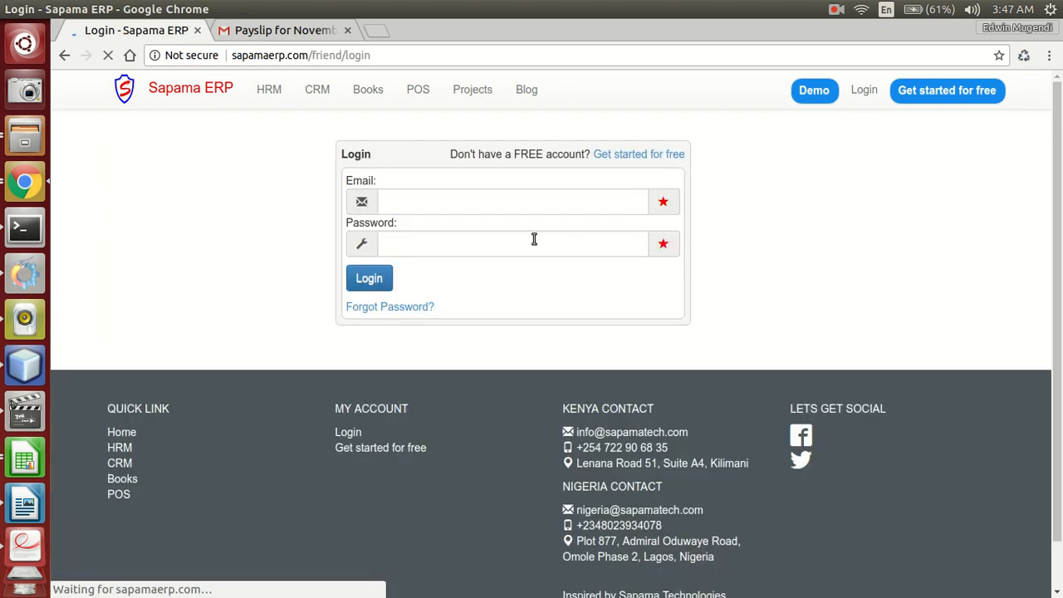
{"action": "left_click", "coordinate": [491, 204]}
{"action": "key", "text": "Down"}
{"action": "key", "text": "Return"}
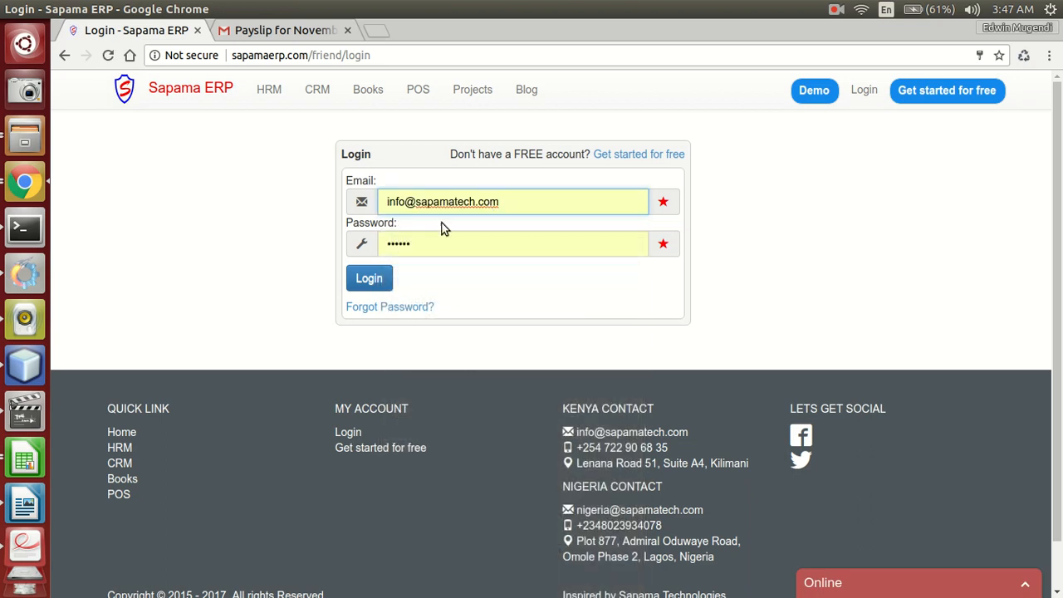
{"action": "left_click", "coordinate": [386, 278]}
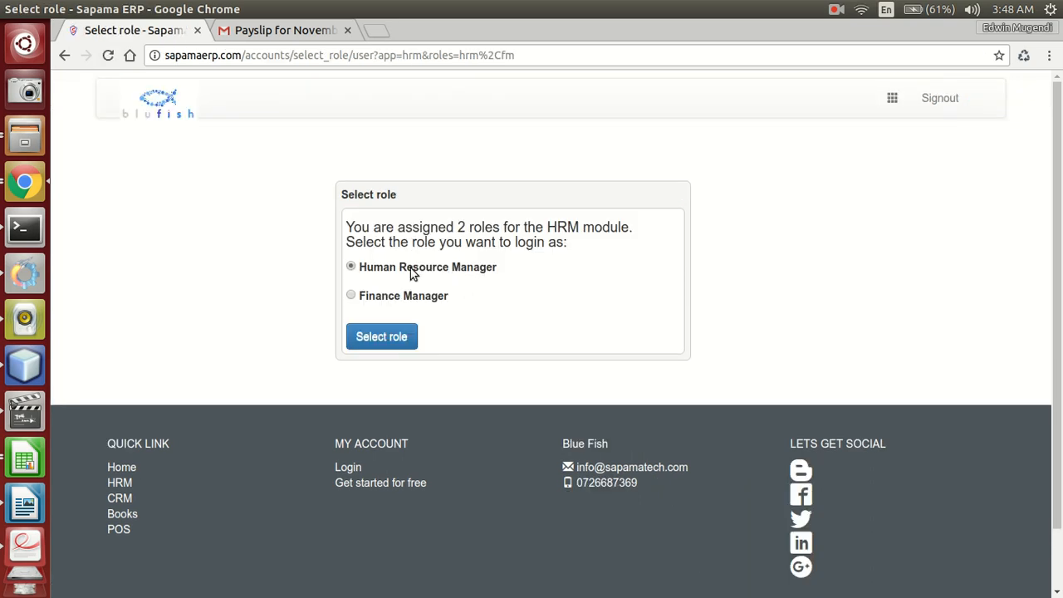
{"action": "left_click", "coordinate": [404, 339]}
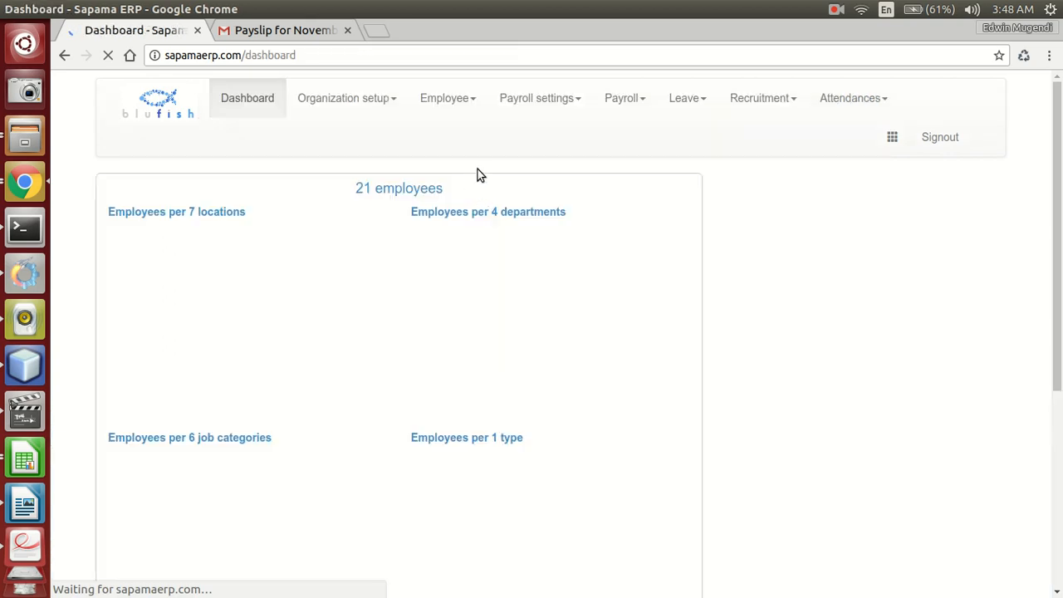
From the payroll formulas list, open the PAYE, NSSF and NHIF formulas for editing in separate browser tabs
{"action": "left_click", "coordinate": [537, 101]}
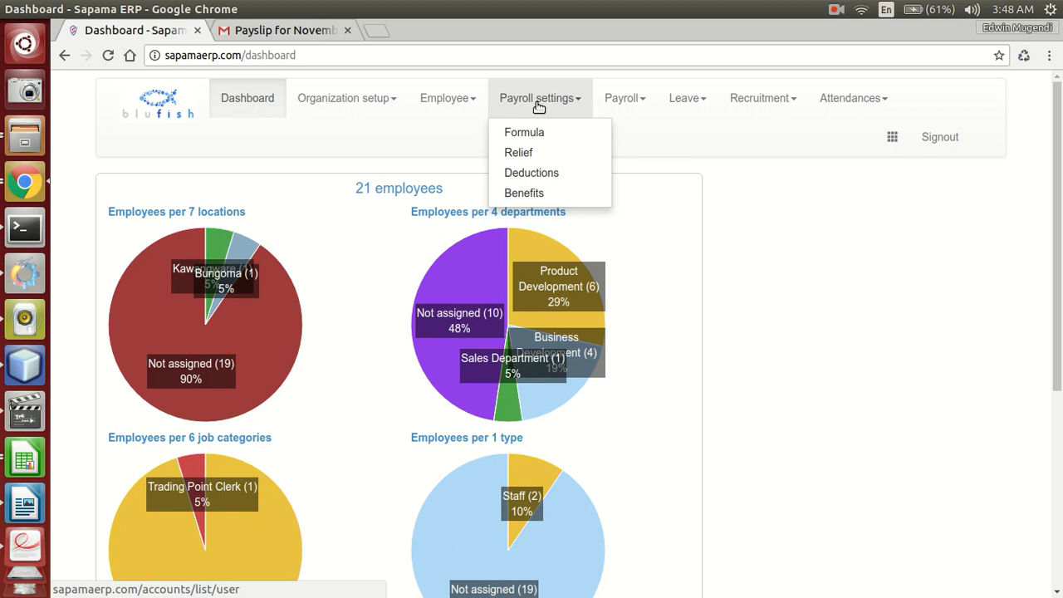
{"action": "left_click", "coordinate": [533, 131]}
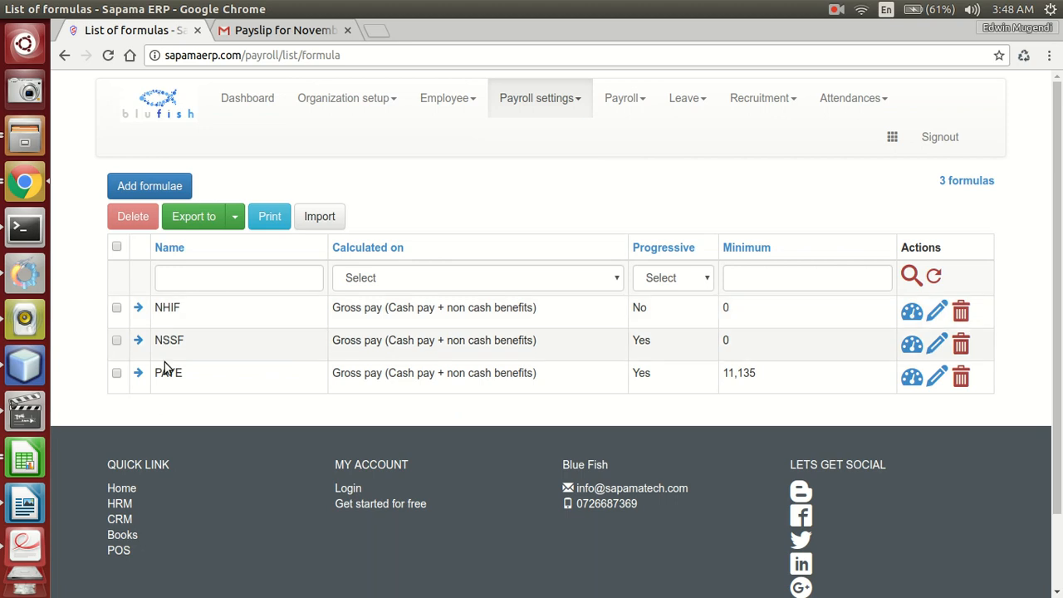
{"action": "right_click", "coordinate": [937, 376]}
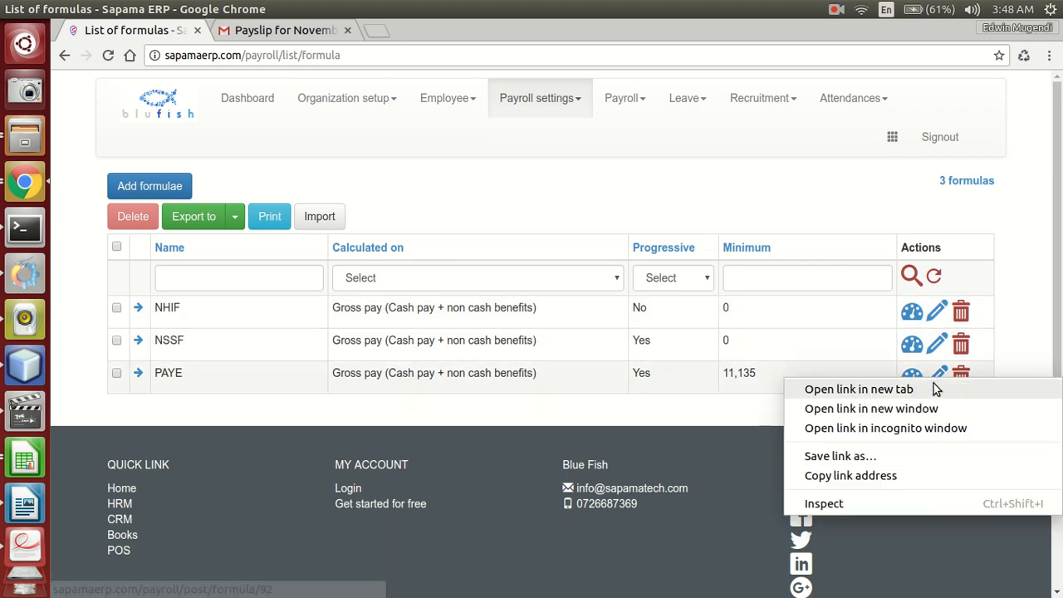
{"action": "left_click", "coordinate": [936, 383]}
{"action": "right_click", "coordinate": [936, 340]}
{"action": "left_click", "coordinate": [937, 350]}
{"action": "right_click", "coordinate": [938, 317]}
{"action": "left_click", "coordinate": [859, 328]}
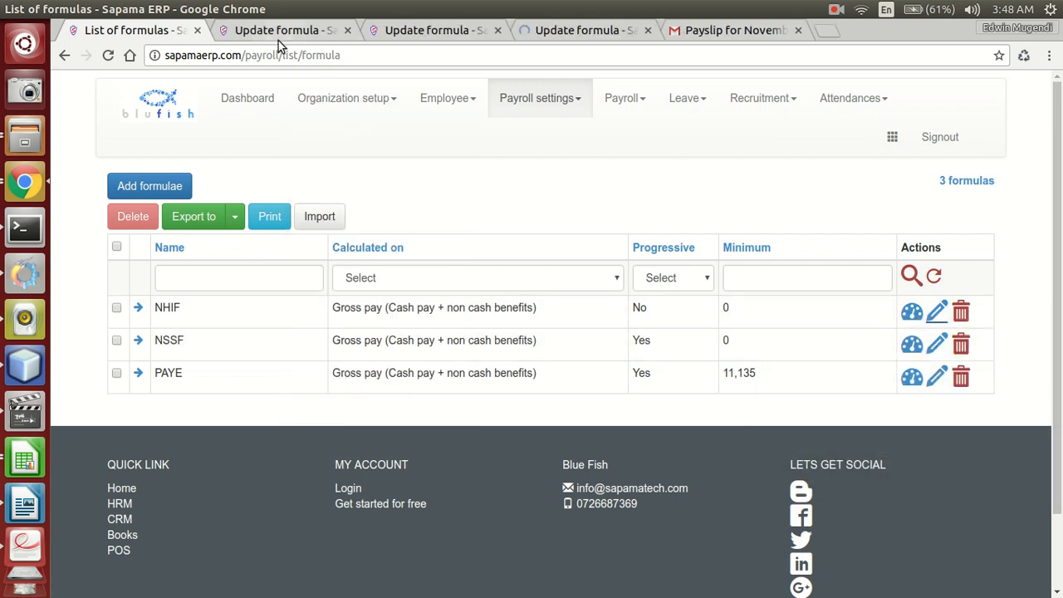
Review the PAYE formula's details and its bracket table
{"action": "left_click", "coordinate": [280, 34]}
{"action": "scroll", "coordinate": [245, 332], "scroll_direction": "down", "scroll_amount": 5}
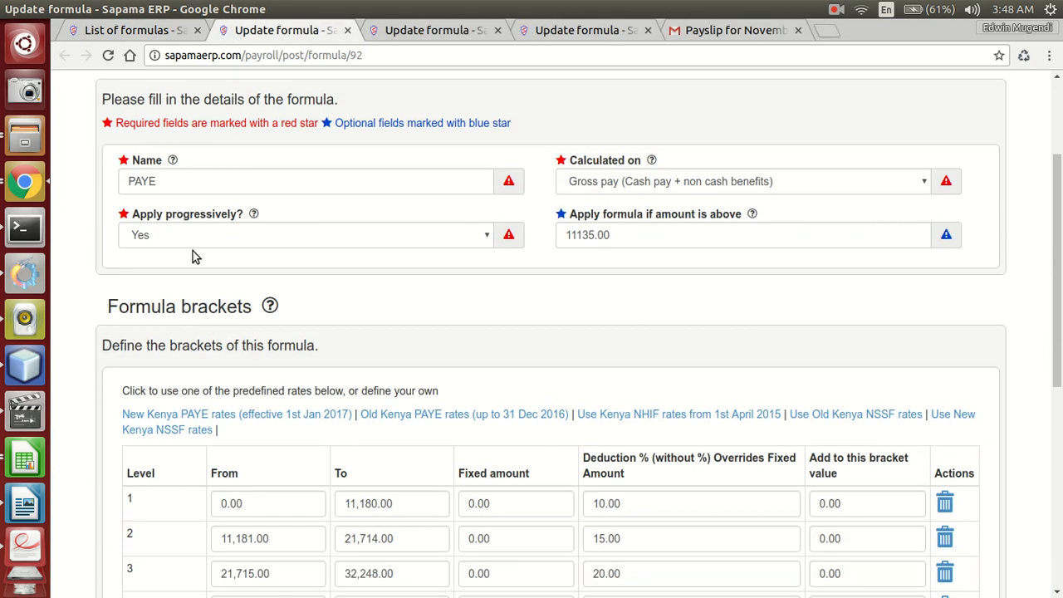
{"action": "scroll", "coordinate": [249, 320], "scroll_direction": "down", "scroll_amount": 3}
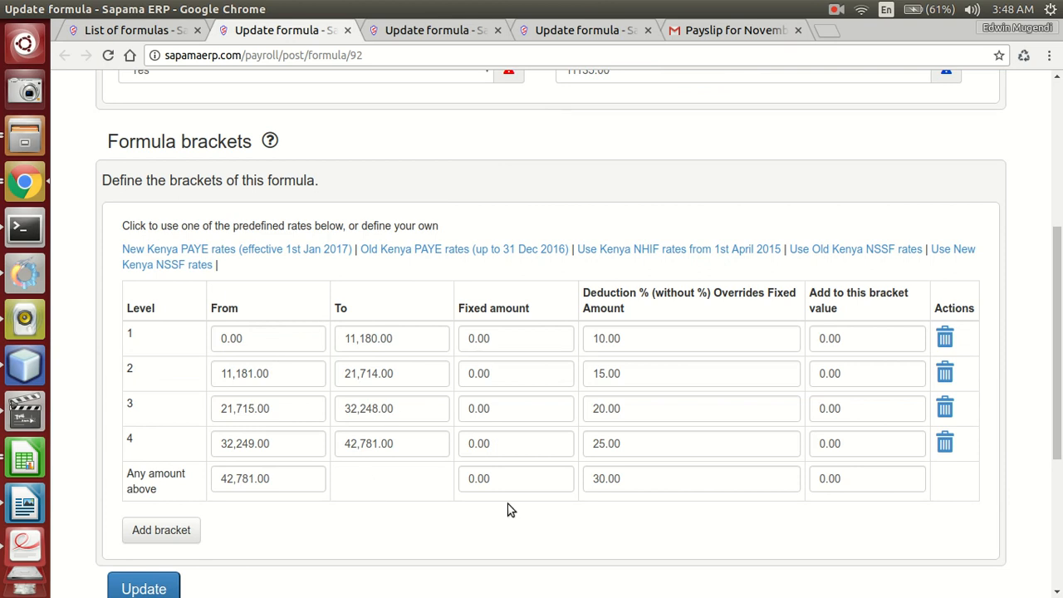
{"action": "scroll", "coordinate": [508, 507], "scroll_direction": "down", "scroll_amount": 3}
Apply the predefined Kenya NHIF rates from 1st April 2015 to the NSSF formula's brackets and save the update
{"action": "left_click", "coordinate": [439, 31]}
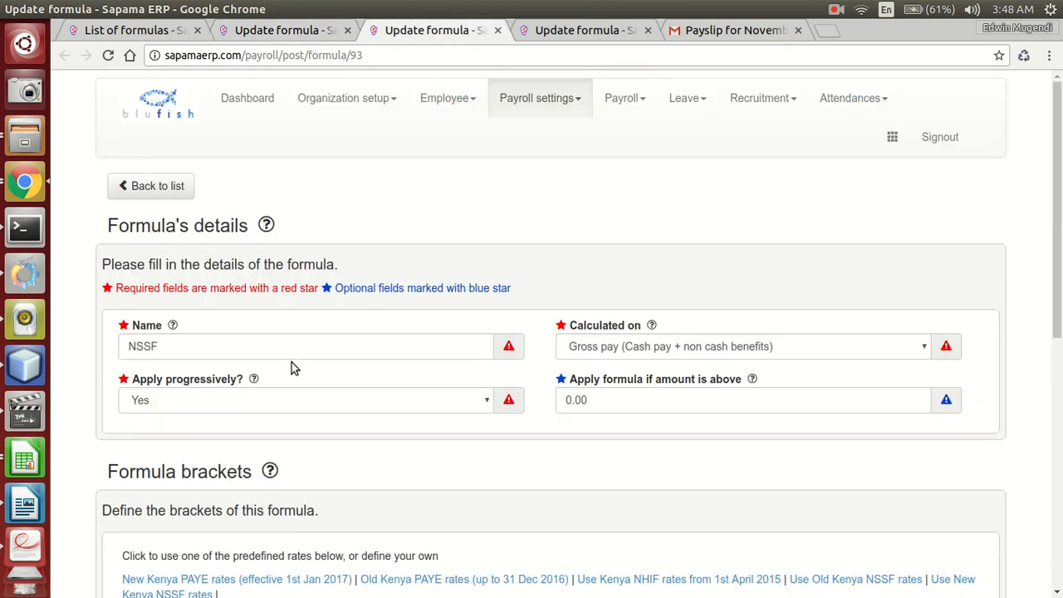
{"action": "scroll", "coordinate": [233, 353], "scroll_direction": "down", "scroll_amount": 7}
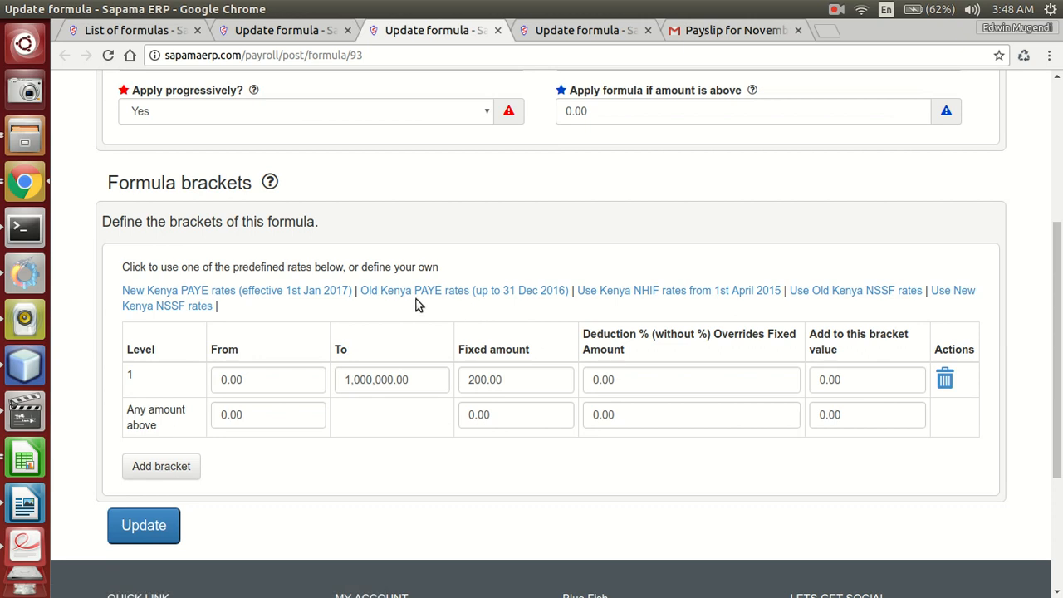
{"action": "left_click", "coordinate": [596, 295]}
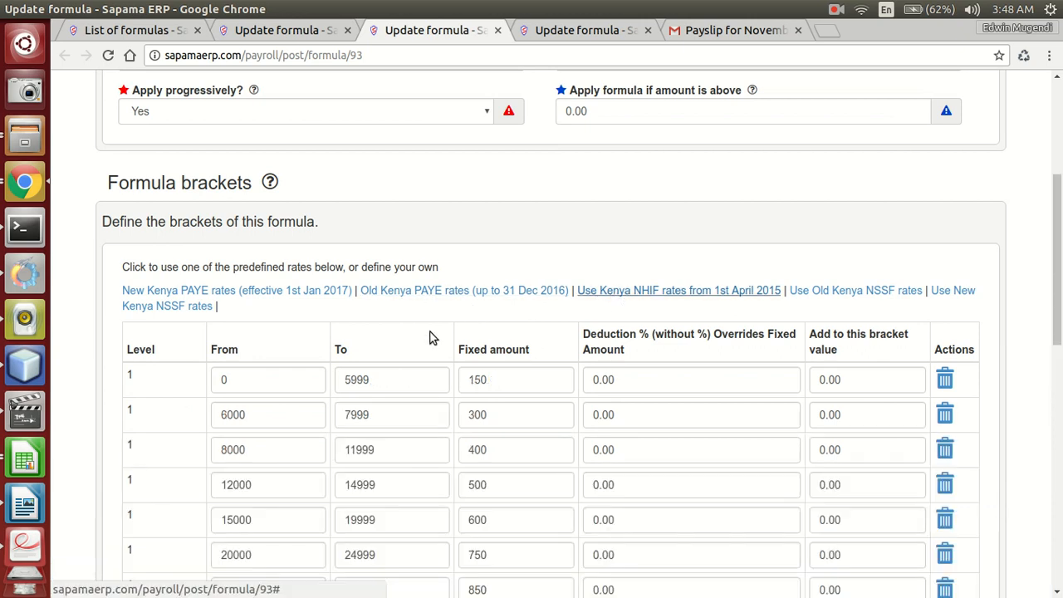
{"action": "scroll", "coordinate": [431, 332], "scroll_direction": "down", "scroll_amount": 2}
{"action": "scroll", "coordinate": [431, 332], "scroll_direction": "down", "scroll_amount": 10}
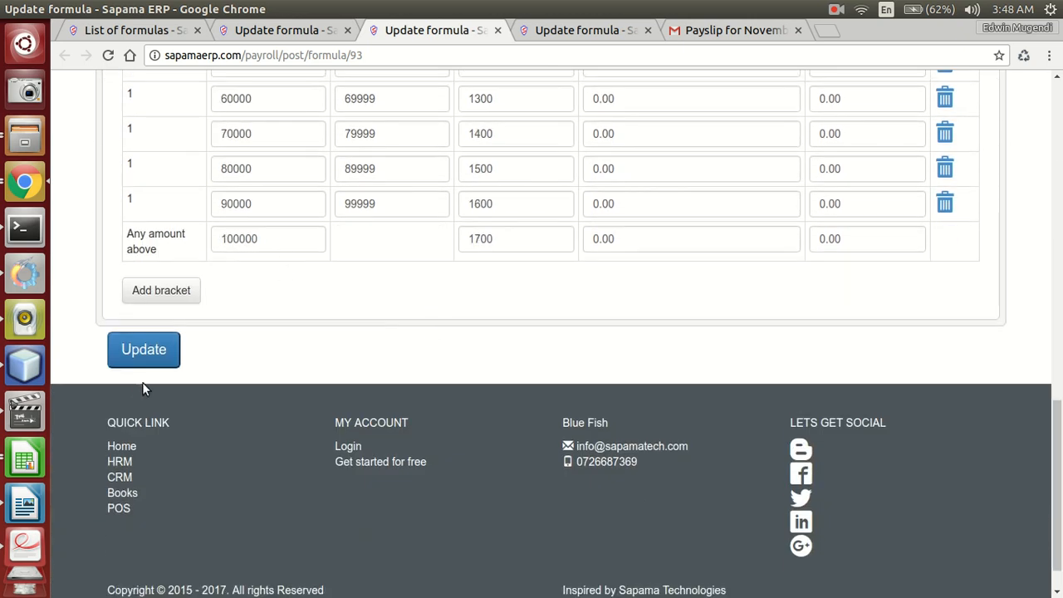
{"action": "left_click", "coordinate": [143, 356]}
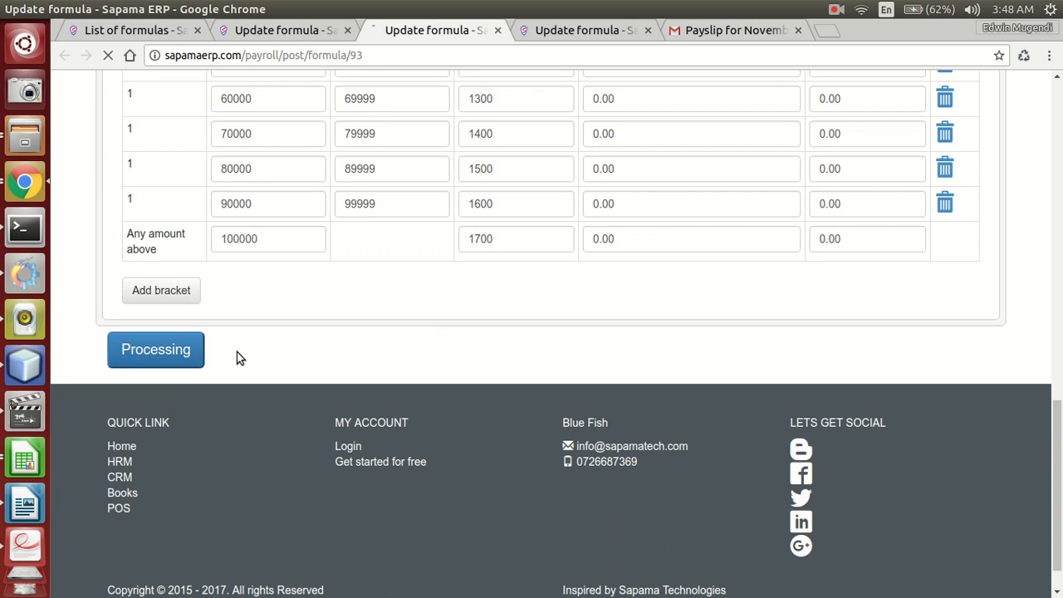
Review the NHIF formula's details and its bracket table
{"action": "left_click", "coordinate": [570, 34]}
{"action": "scroll", "coordinate": [434, 275], "scroll_direction": "down", "scroll_amount": 3}
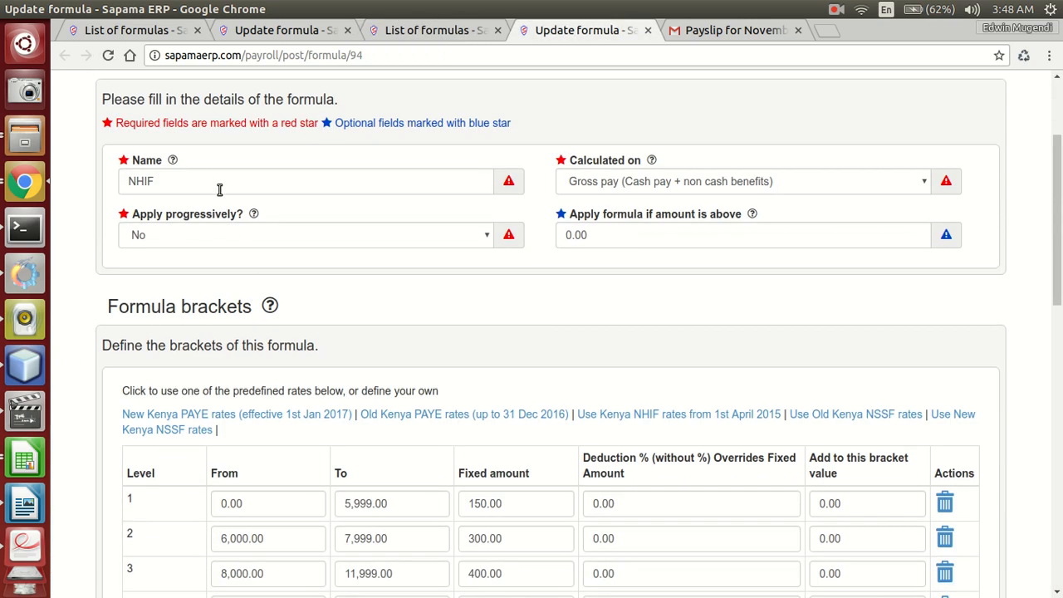
{"action": "scroll", "coordinate": [410, 380], "scroll_direction": "down", "scroll_amount": 6}
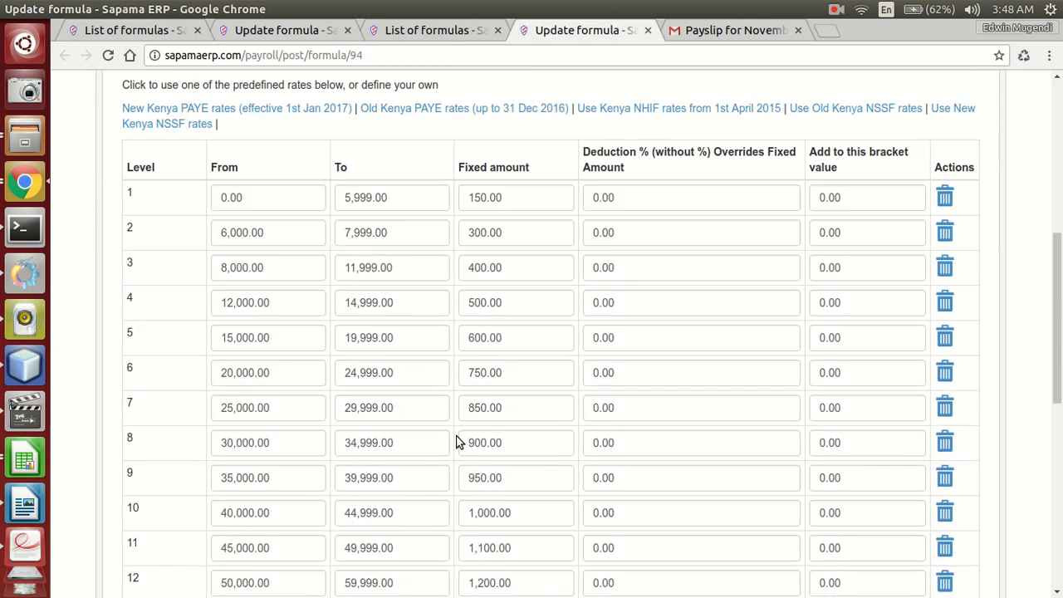
Show the list of payroll reliefs in the tab used for updating the NSSF formula
{"action": "left_click", "coordinate": [422, 31]}
{"action": "mouse_move", "coordinate": [444, 98]}
{"action": "mouse_move", "coordinate": [538, 99]}
{"action": "left_click", "coordinate": [544, 137]}
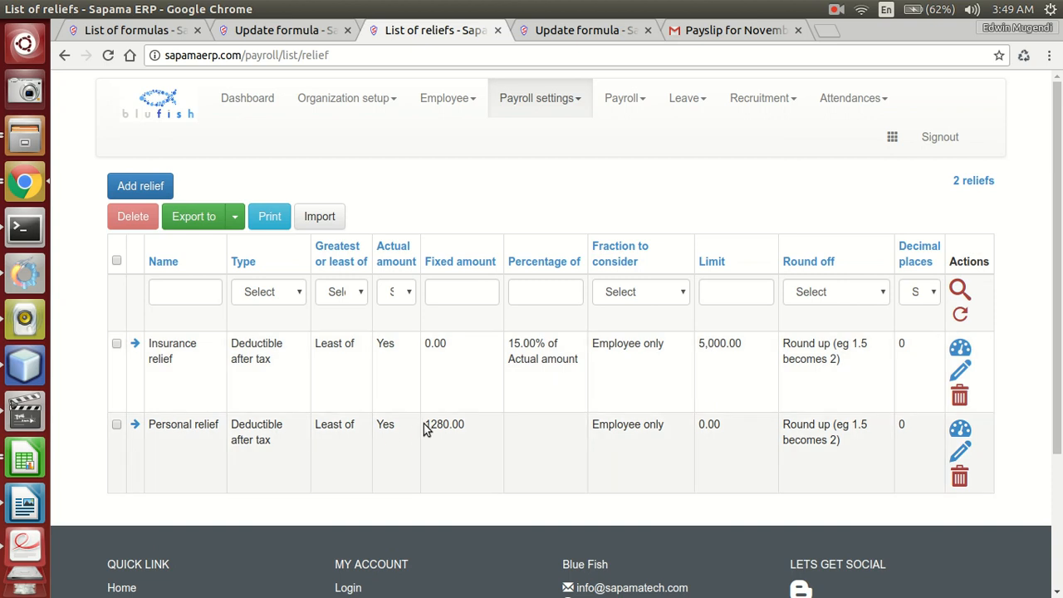
Open the list of payroll deductions and review the statutory and voluntary entries
{"action": "left_click", "coordinate": [549, 92]}
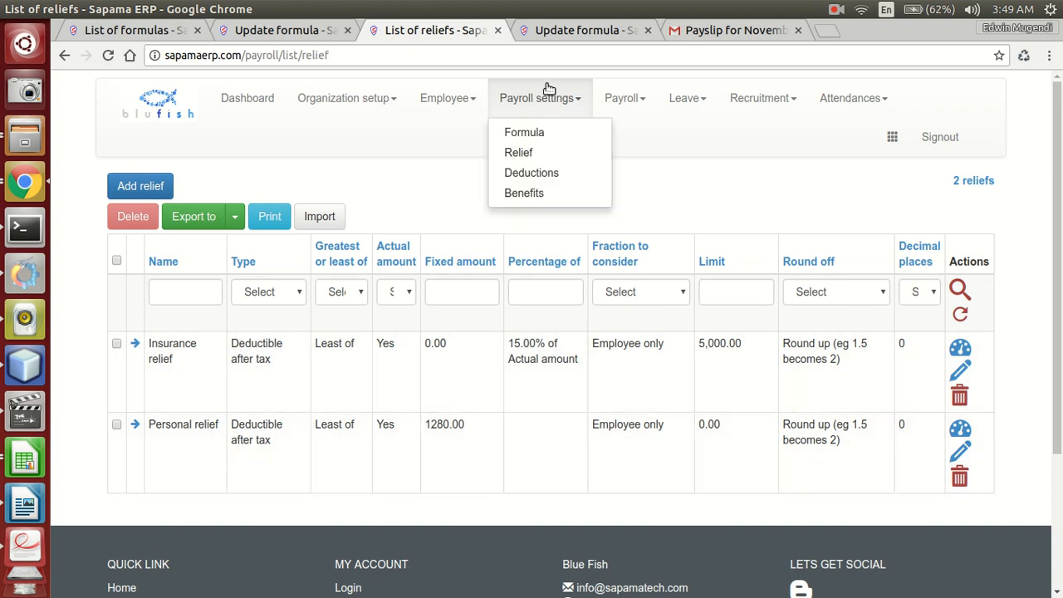
{"action": "left_click", "coordinate": [536, 174]}
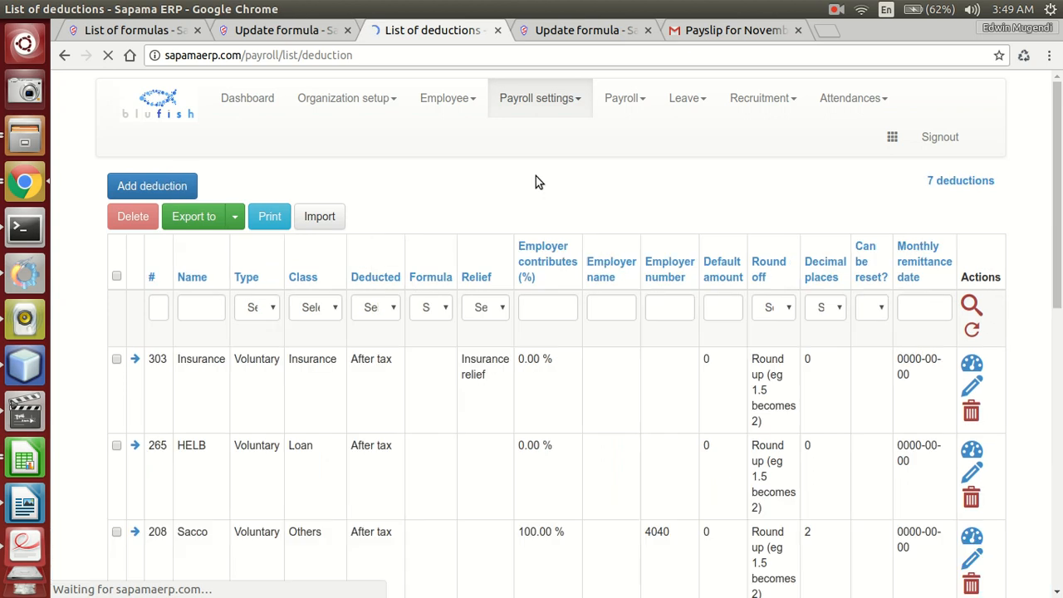
{"action": "scroll", "coordinate": [332, 355], "scroll_direction": "down", "scroll_amount": 5}
{"action": "scroll", "coordinate": [263, 342], "scroll_direction": "down", "scroll_amount": 3}
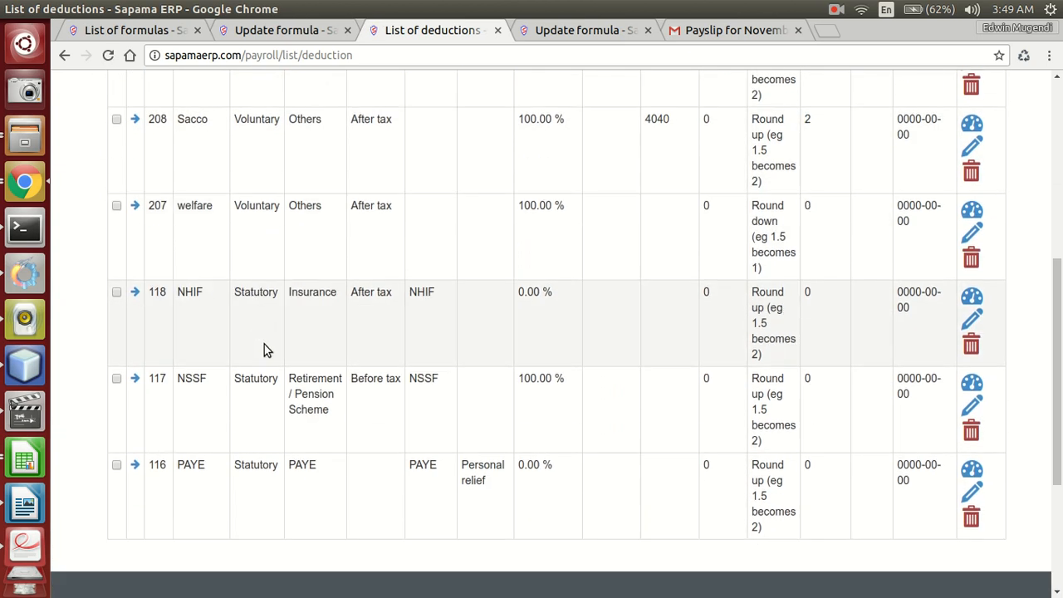
{"action": "scroll", "coordinate": [274, 363], "scroll_direction": "up", "scroll_amount": 6}
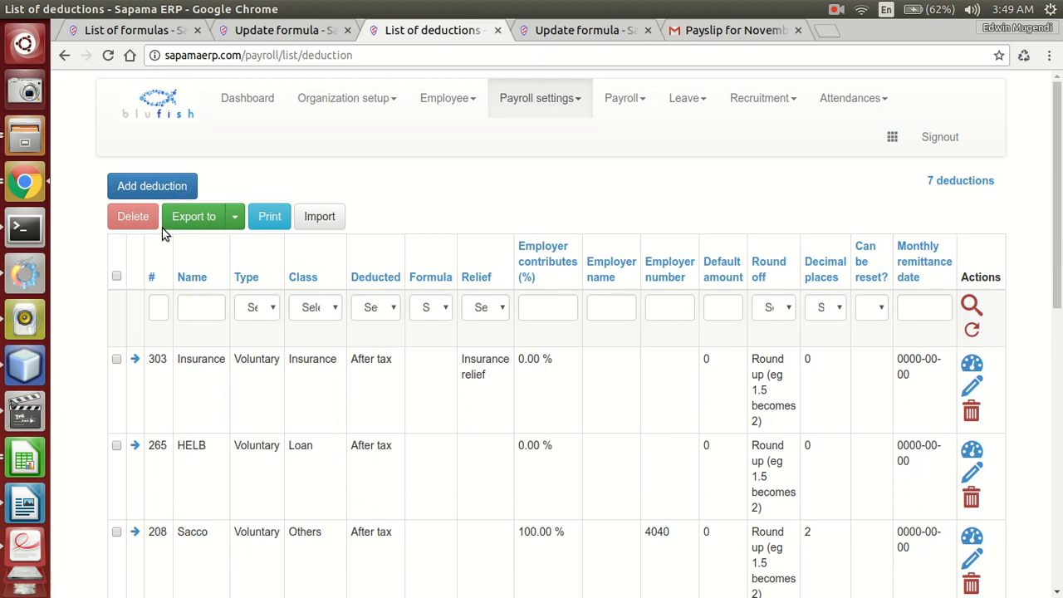
Start a new deduction with type Voluntary, name Damages and class Others
{"action": "left_click", "coordinate": [165, 191]}
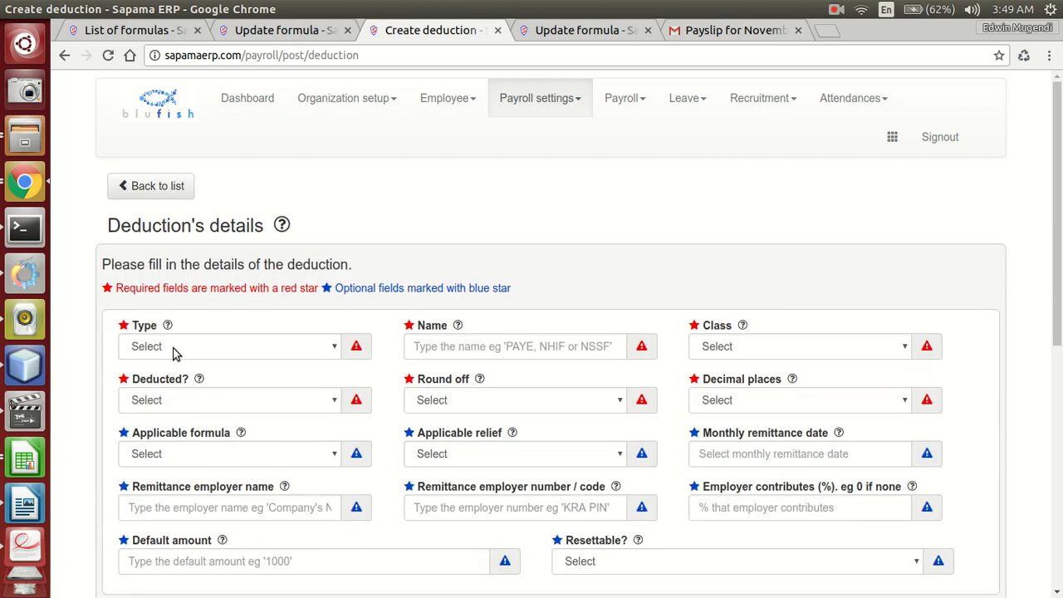
{"action": "left_click", "coordinate": [172, 347]}
{"action": "left_click", "coordinate": [174, 395]}
{"action": "left_click", "coordinate": [444, 352]}
{"action": "type", "text": "Damages"}
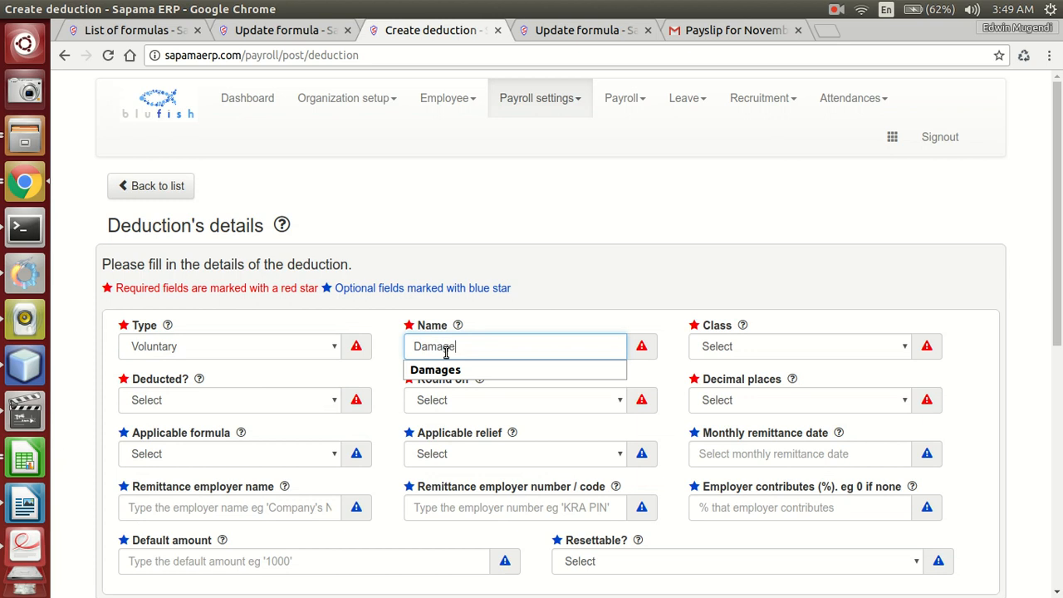
{"action": "left_click", "coordinate": [710, 347]}
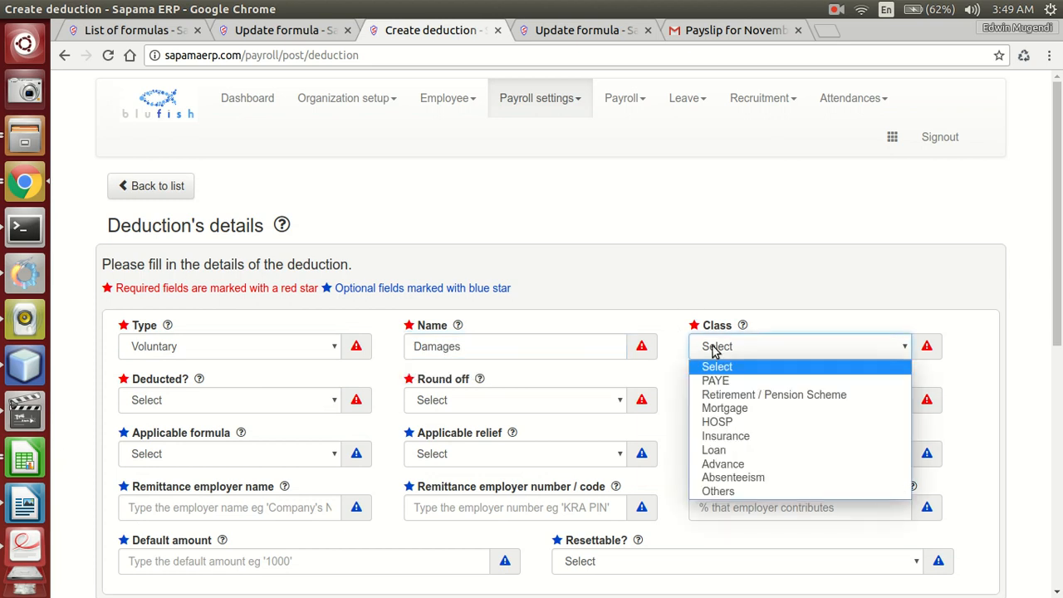
{"action": "left_click", "coordinate": [733, 492]}
Set the Damages deduction to After tax, Round up and 0 decimal places, and save it without job categories
{"action": "left_click", "coordinate": [256, 402]}
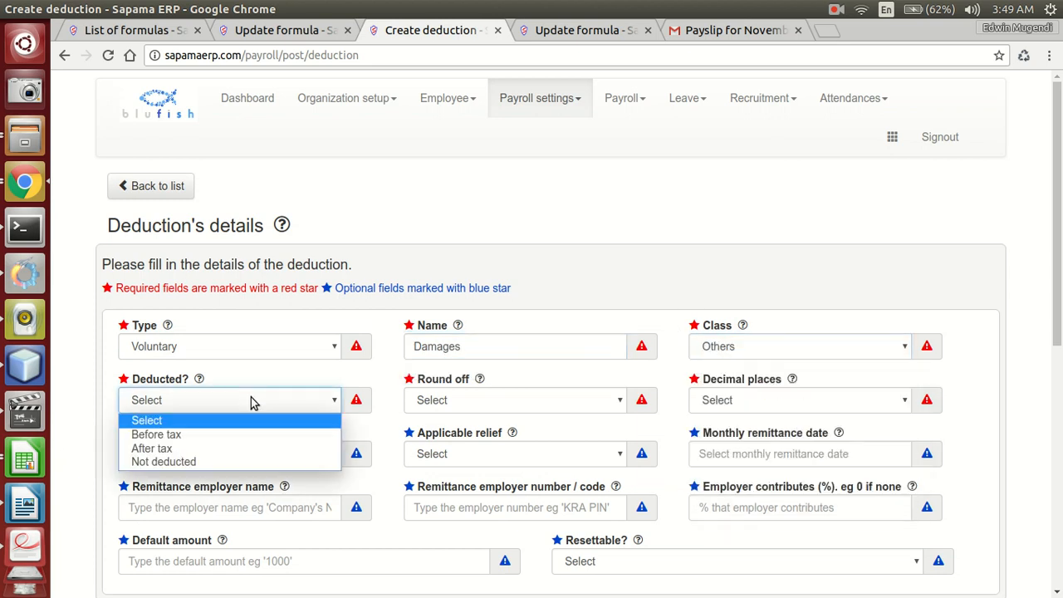
{"action": "left_click", "coordinate": [254, 448]}
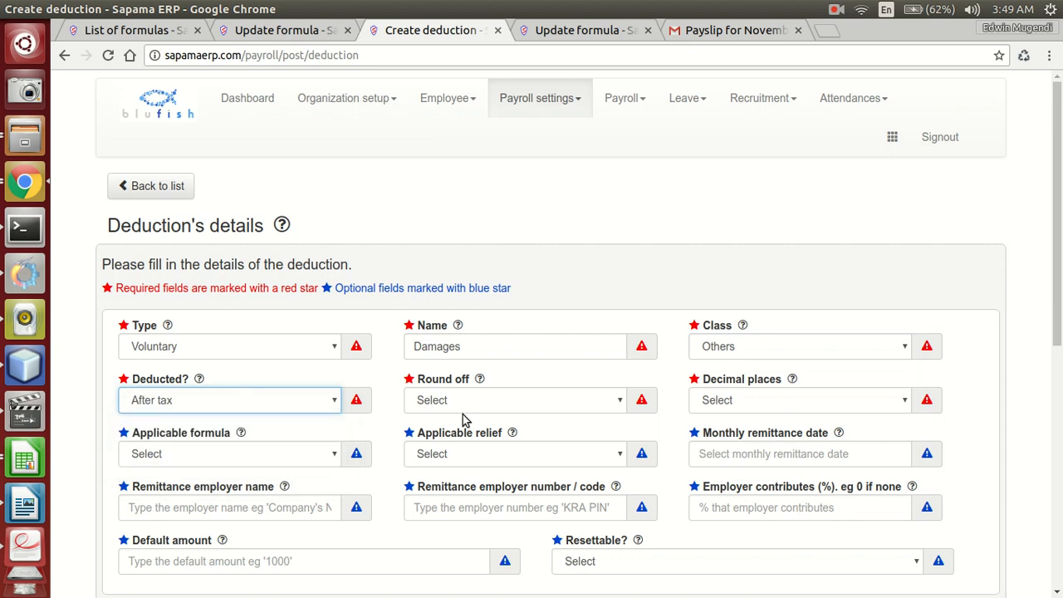
{"action": "left_click", "coordinate": [504, 400]}
{"action": "left_click", "coordinate": [490, 434]}
{"action": "left_click", "coordinate": [728, 402]}
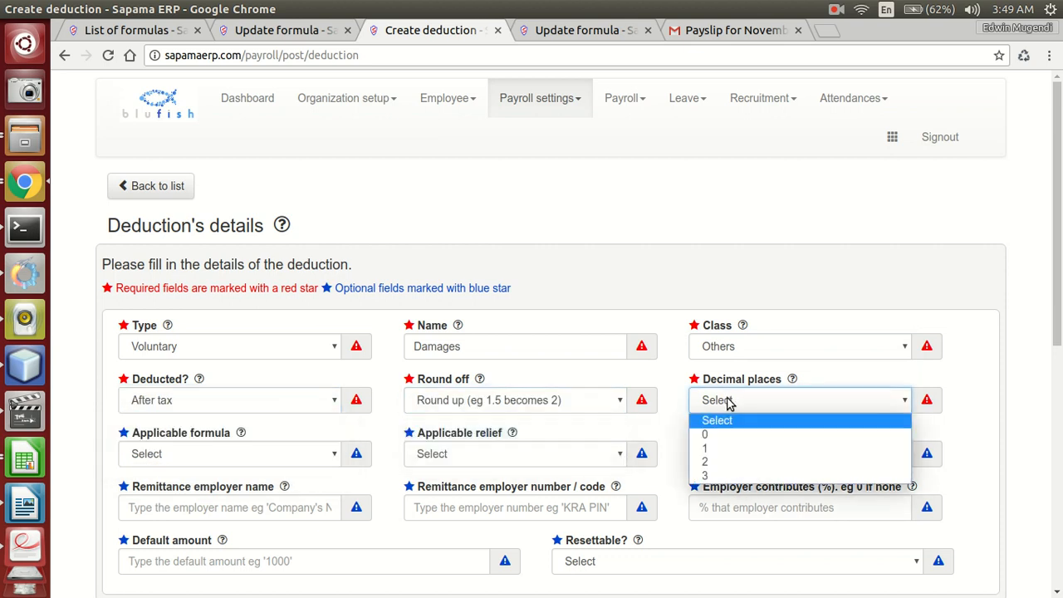
{"action": "left_click", "coordinate": [724, 437]}
{"action": "scroll", "coordinate": [465, 434], "scroll_direction": "down", "scroll_amount": 4}
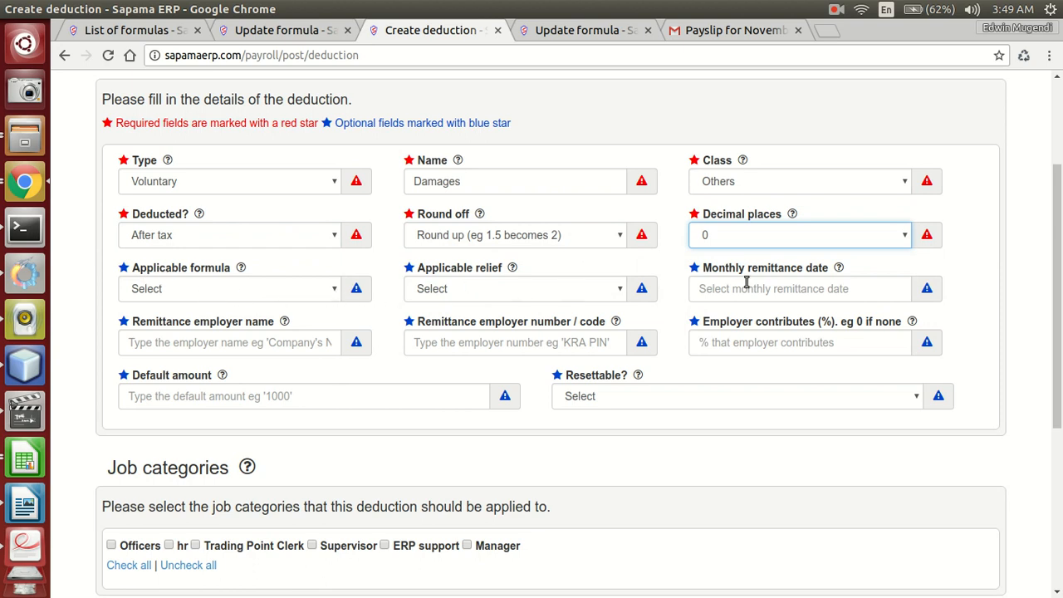
{"action": "scroll", "coordinate": [309, 333], "scroll_direction": "down", "scroll_amount": 2}
{"action": "scroll", "coordinate": [305, 333], "scroll_direction": "down", "scroll_amount": 2}
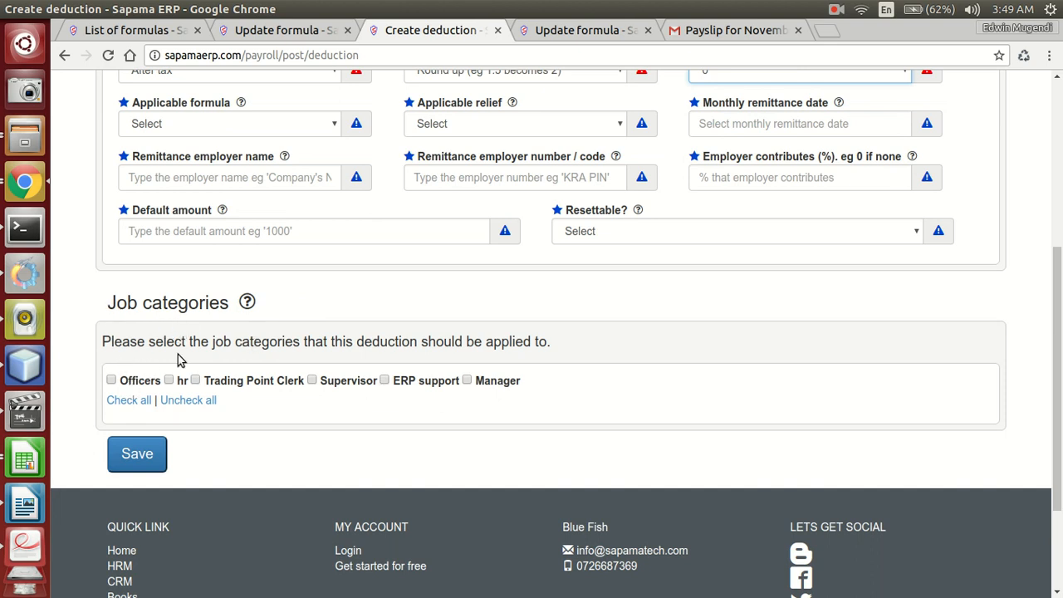
{"action": "left_click", "coordinate": [133, 457]}
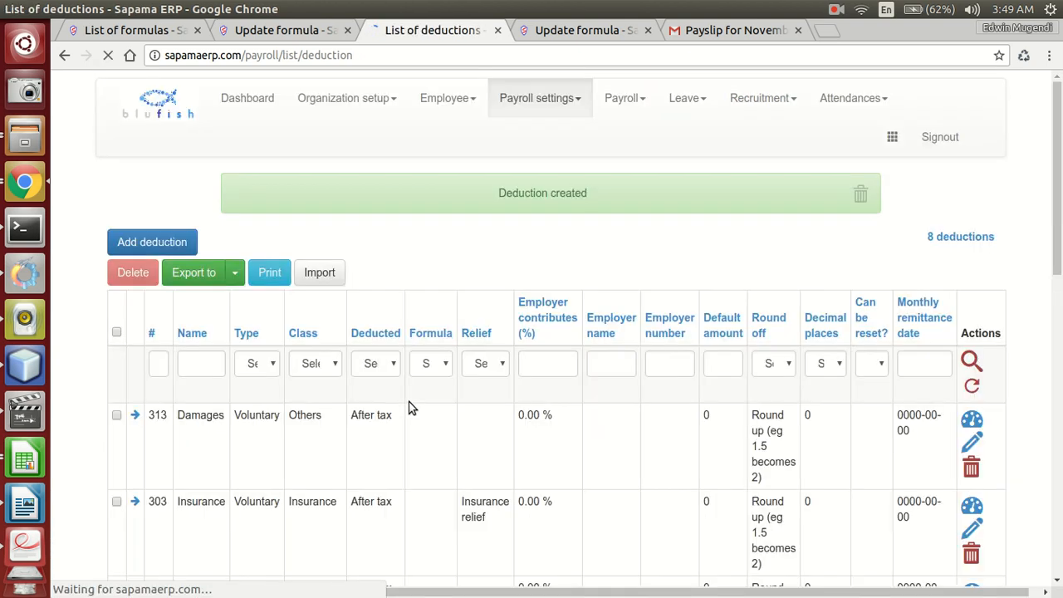
Start a new payroll benefit with type Housing Allowance and name Housing Allowance
{"action": "left_click", "coordinate": [513, 96]}
{"action": "left_click", "coordinate": [524, 192]}
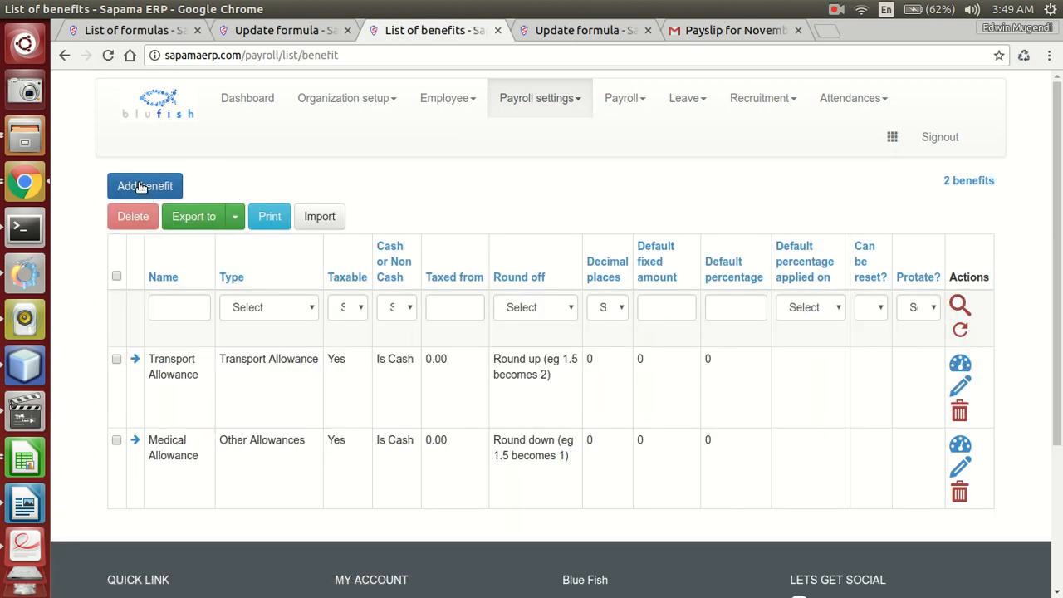
{"action": "left_click", "coordinate": [141, 185]}
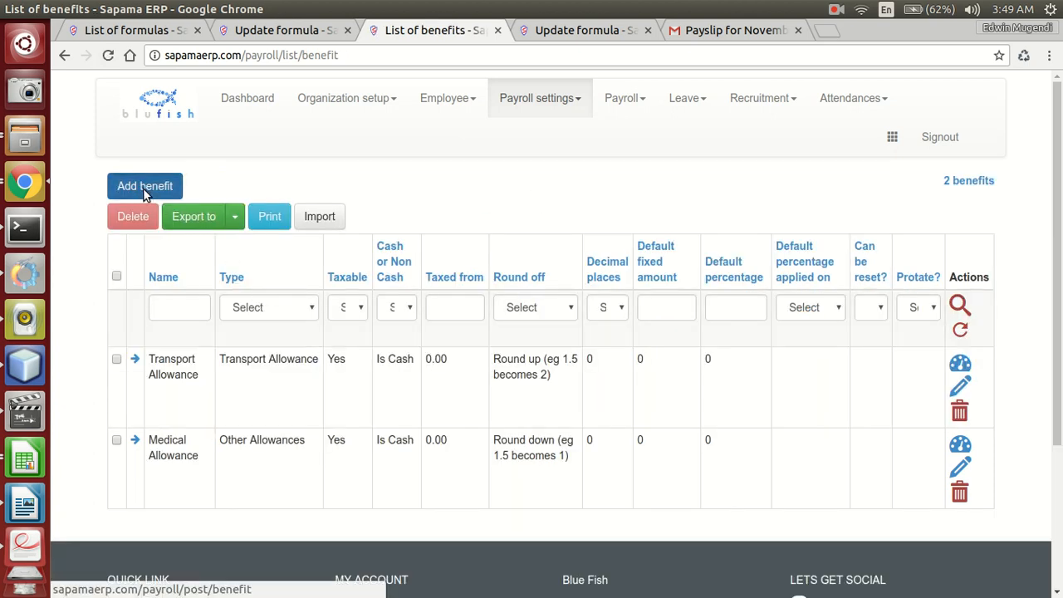
{"action": "left_click", "coordinate": [201, 356]}
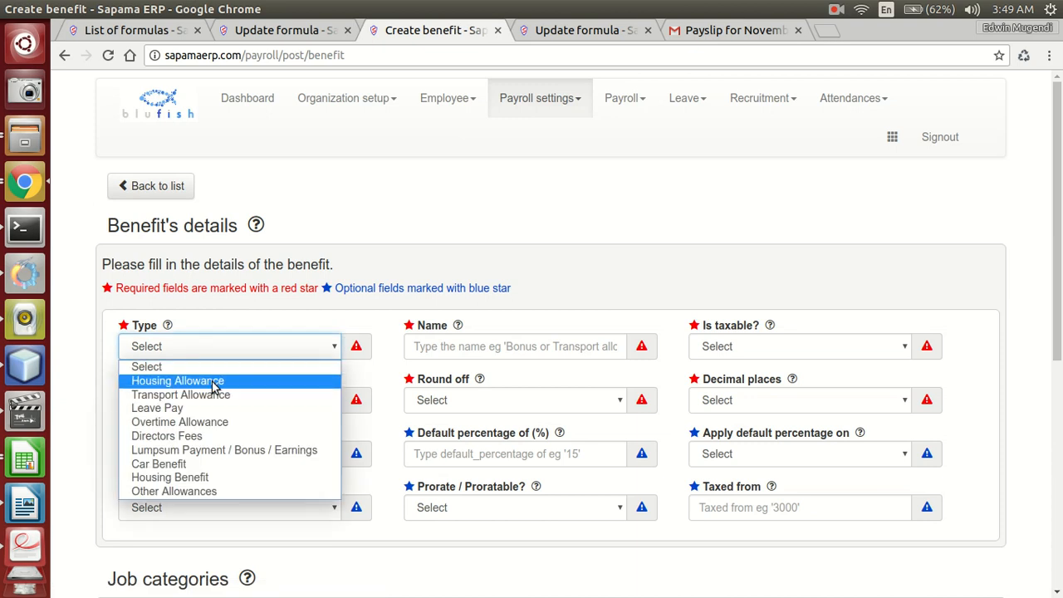
{"action": "left_click", "coordinate": [213, 382]}
{"action": "left_click", "coordinate": [465, 344]}
{"action": "type", "text": "Hous"}
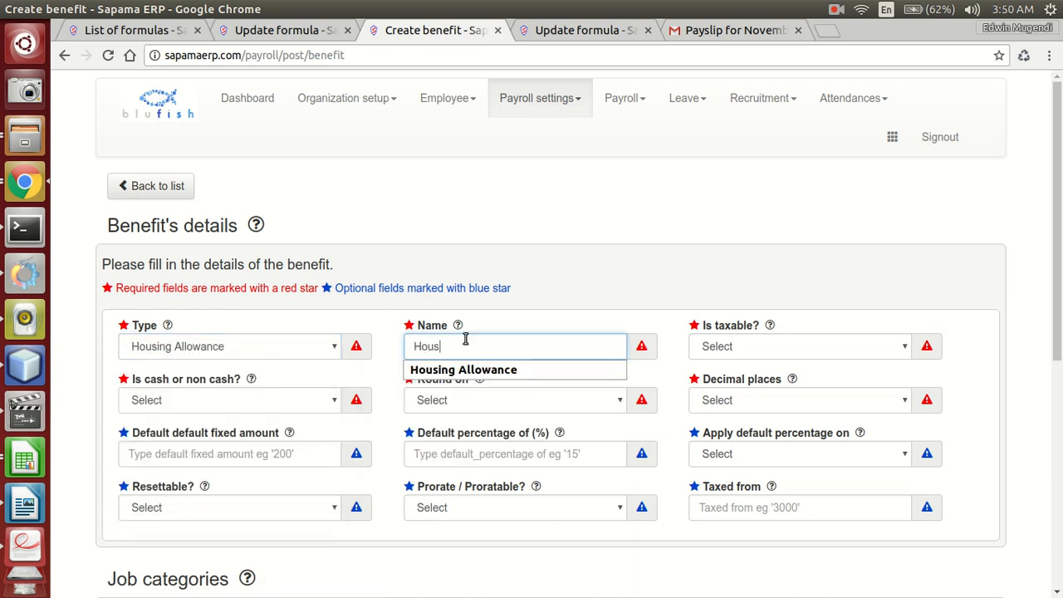
{"action": "left_click", "coordinate": [465, 369]}
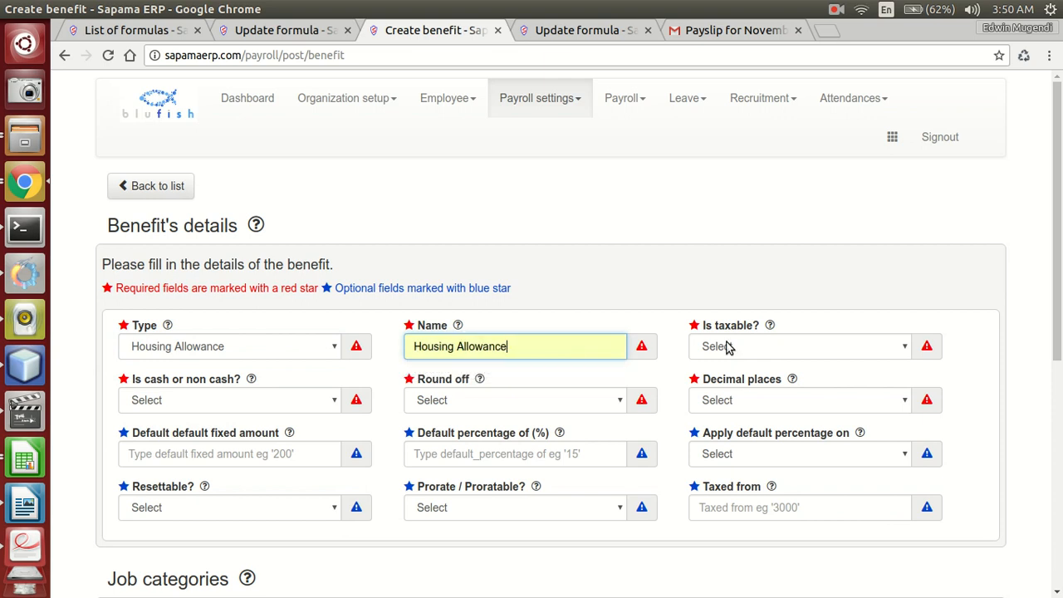
Set the Housing Allowance benefit to taxable Yes, Is Cash, Round up and 0 decimal places, and save it without job categories
{"action": "left_click", "coordinate": [764, 347]}
{"action": "left_click", "coordinate": [760, 380]}
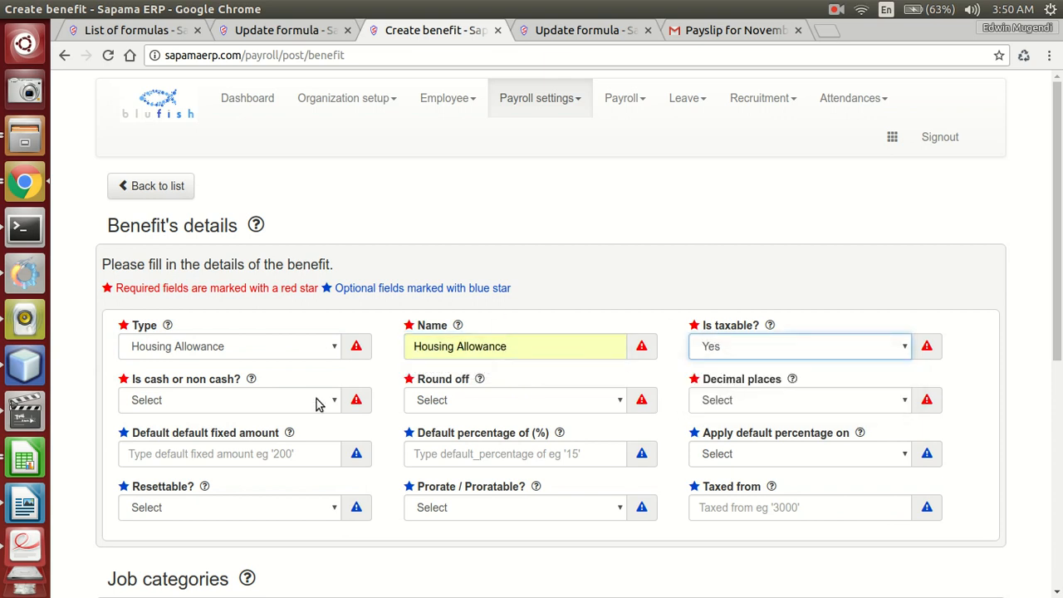
{"action": "left_click", "coordinate": [302, 404]}
{"action": "left_click", "coordinate": [294, 438]}
{"action": "left_click", "coordinate": [470, 404]}
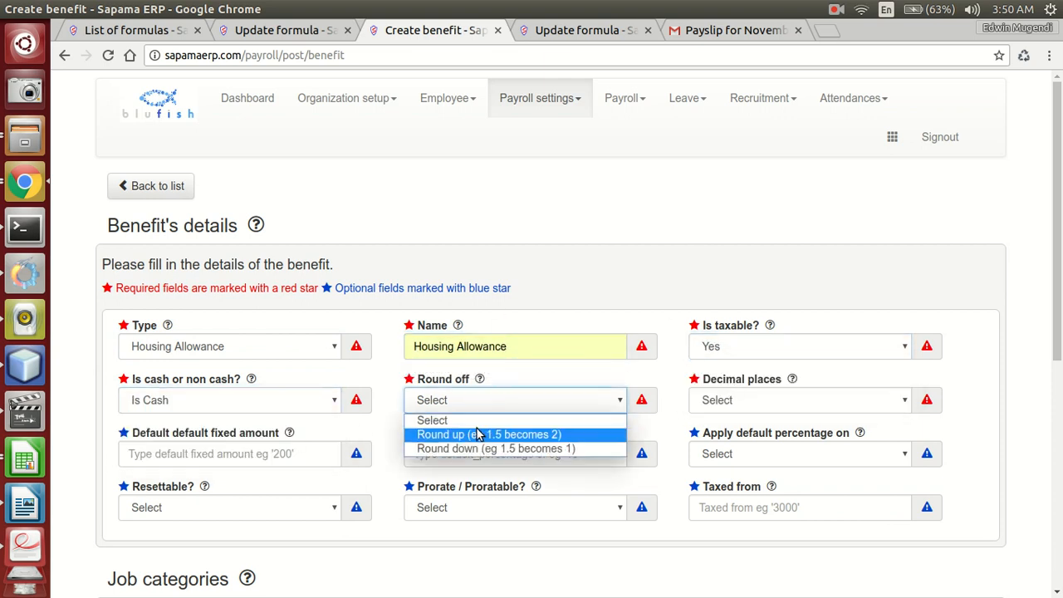
{"action": "left_click", "coordinate": [472, 435]}
{"action": "left_click", "coordinate": [739, 404]}
{"action": "left_click", "coordinate": [738, 435]}
{"action": "scroll", "coordinate": [308, 356], "scroll_direction": "down", "scroll_amount": 5}
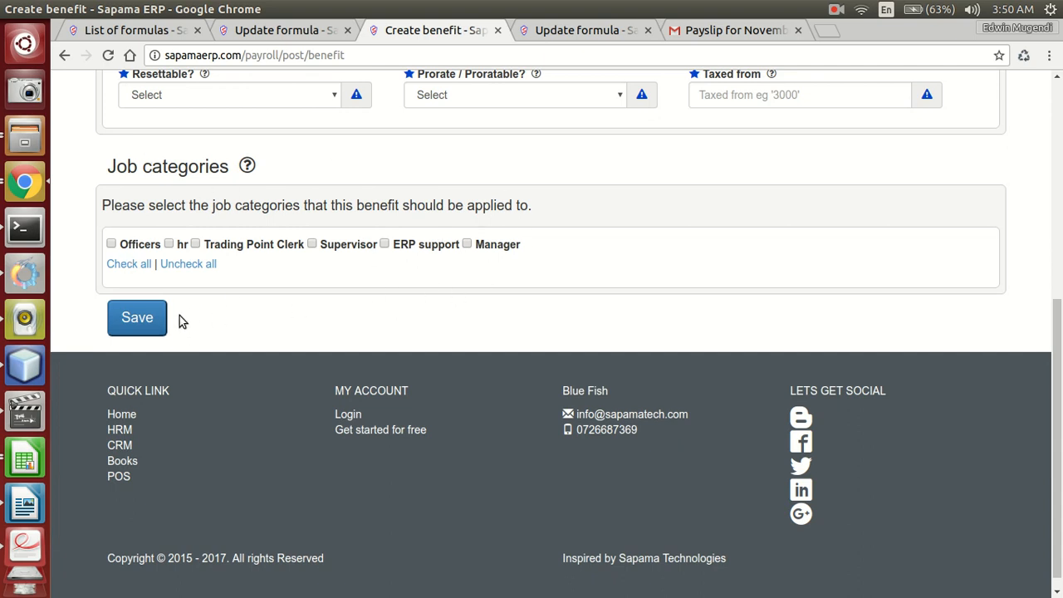
{"action": "left_click", "coordinate": [150, 318]}
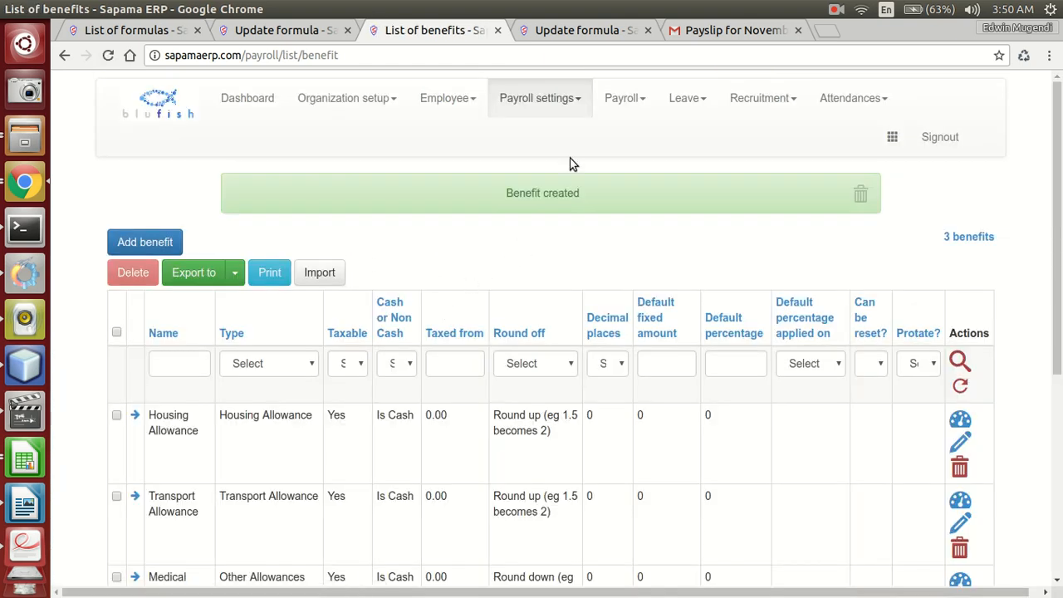
Go to payroll processing and open the verification of employees' benefits and deductions
{"action": "left_click", "coordinate": [555, 108]}
{"action": "left_click", "coordinate": [615, 101]}
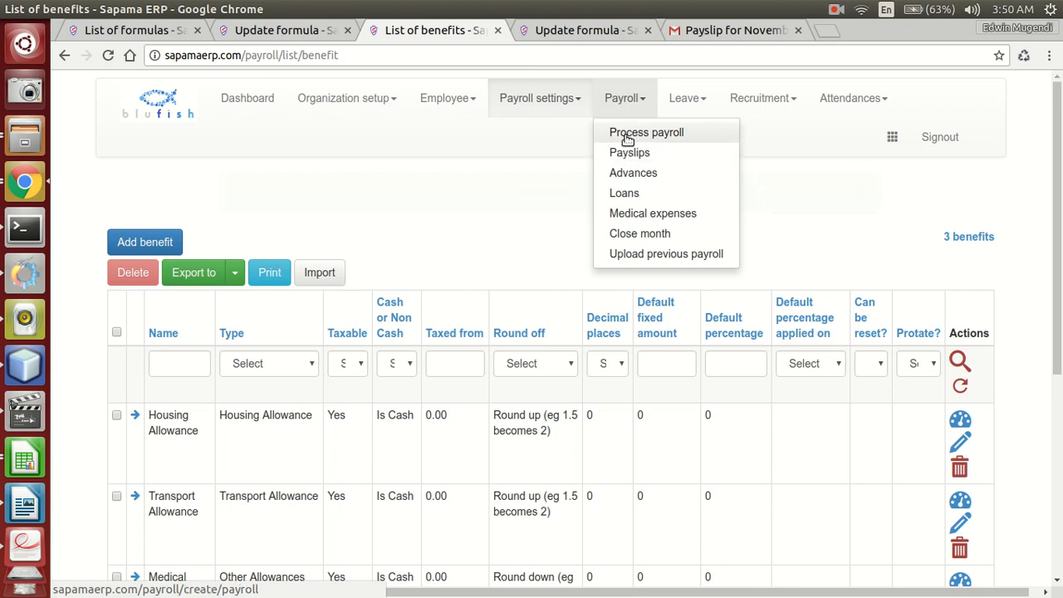
{"action": "left_click", "coordinate": [627, 135]}
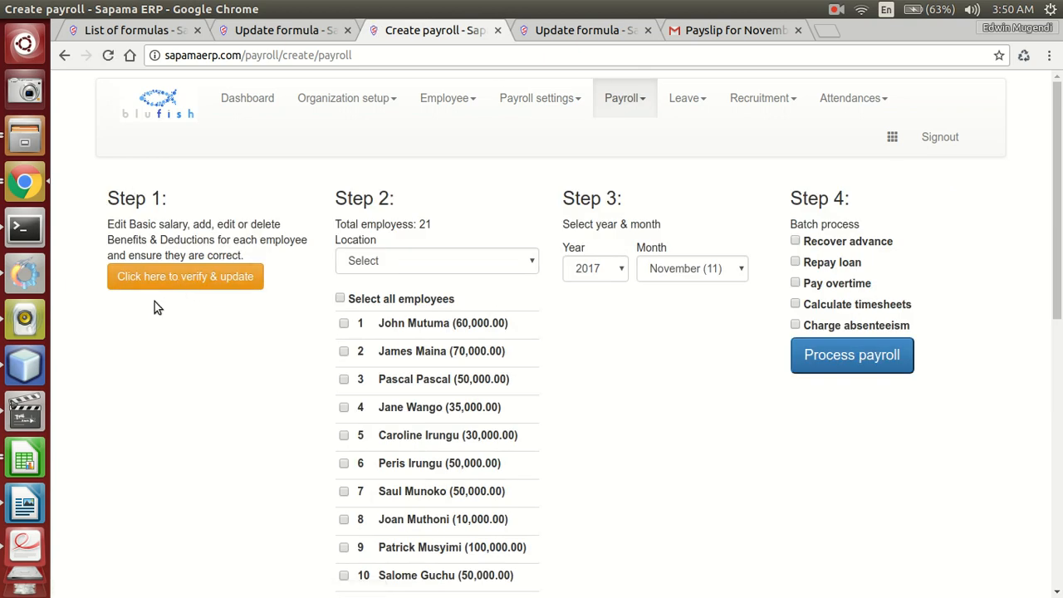
{"action": "left_click", "coordinate": [167, 275]}
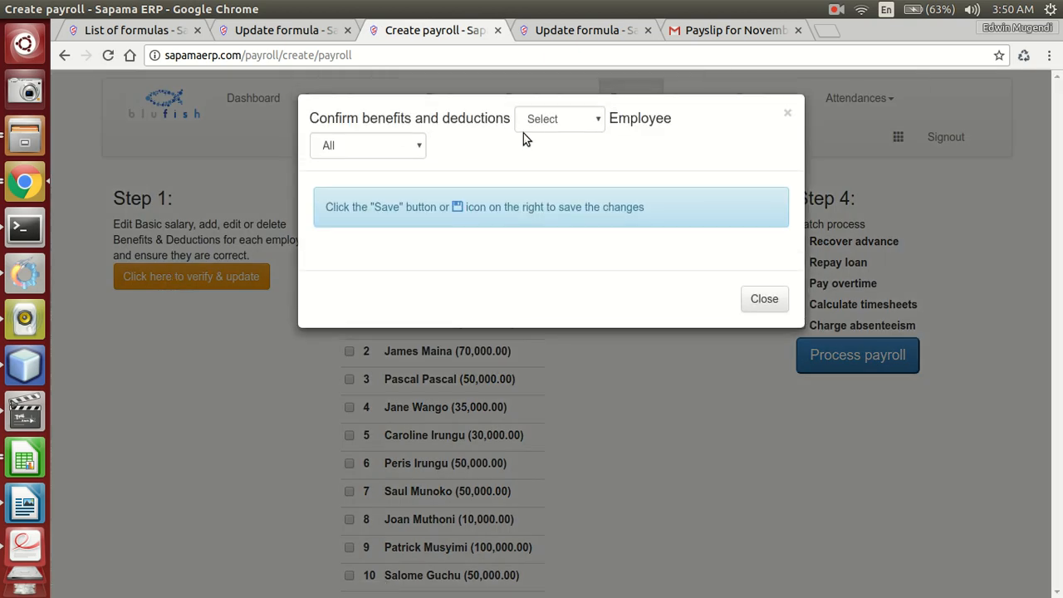
Show the deductions of the employee listed first on the payroll page
{"action": "left_click", "coordinate": [550, 119]}
{"action": "left_click", "coordinate": [446, 158]}
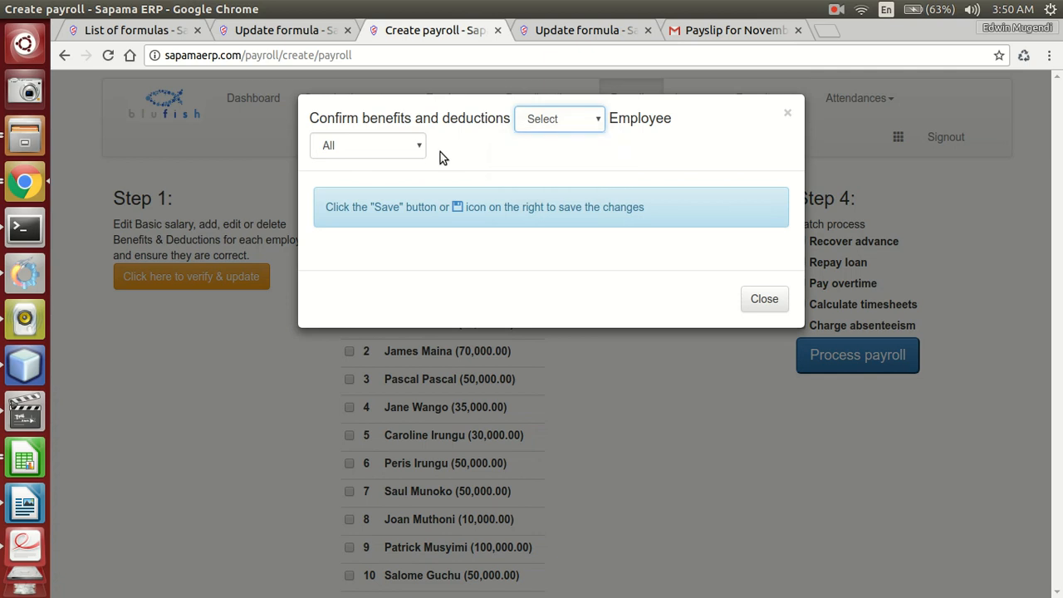
{"action": "left_click", "coordinate": [389, 145]}
{"action": "left_click", "coordinate": [386, 313]}
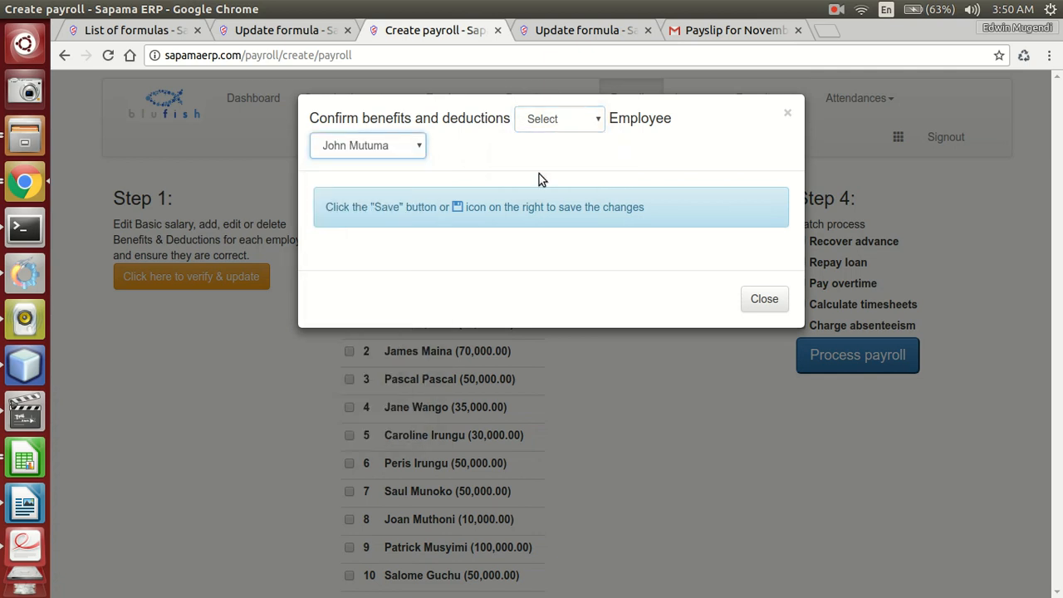
{"action": "left_click", "coordinate": [557, 119]}
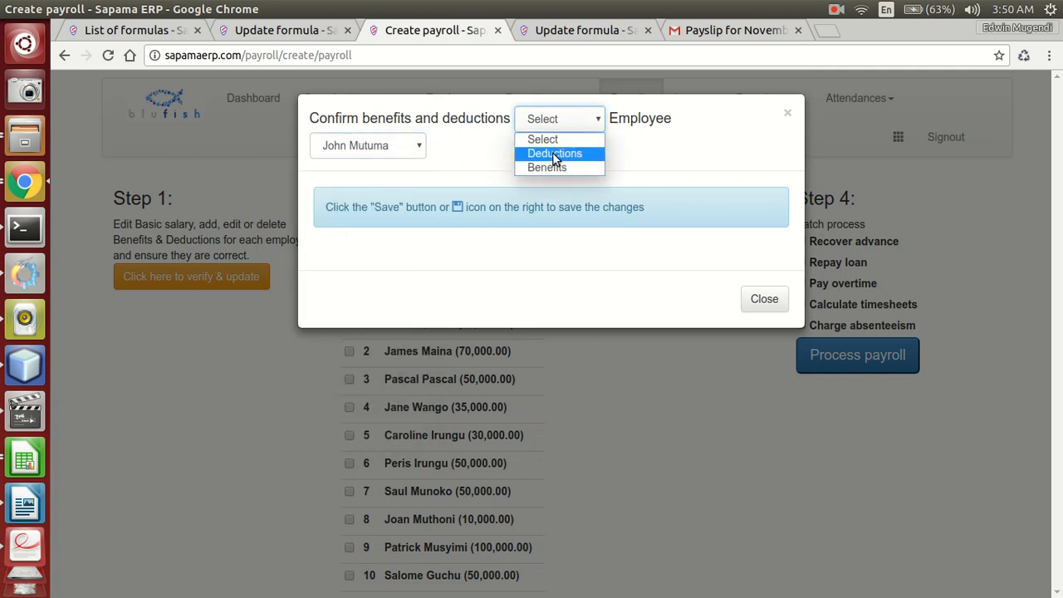
{"action": "left_click", "coordinate": [554, 154]}
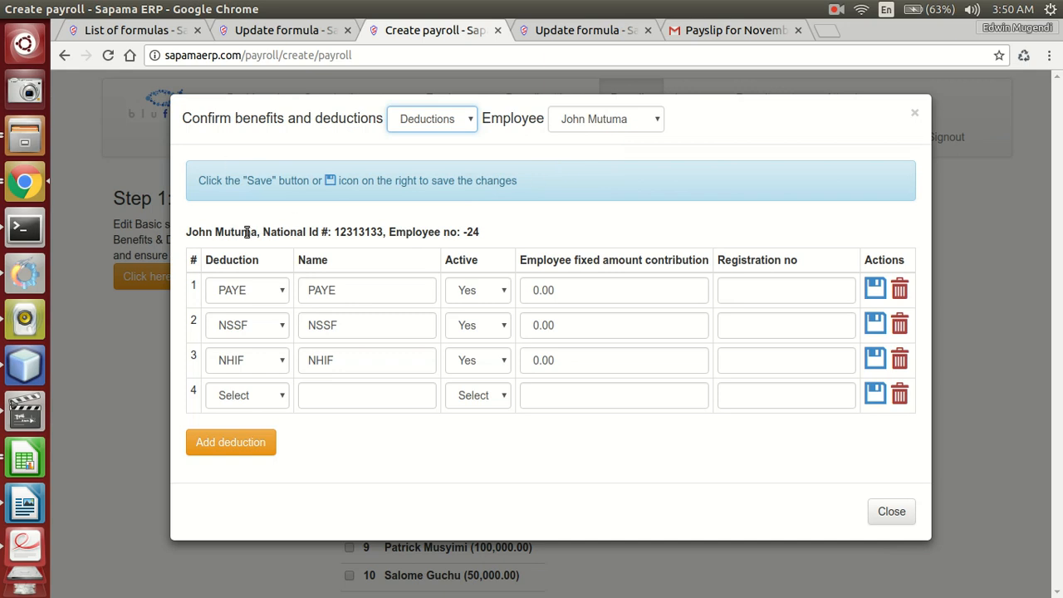
Add the Damages deduction to the employee with a fixed contribution of 1000 and save it
{"action": "left_click", "coordinate": [255, 396]}
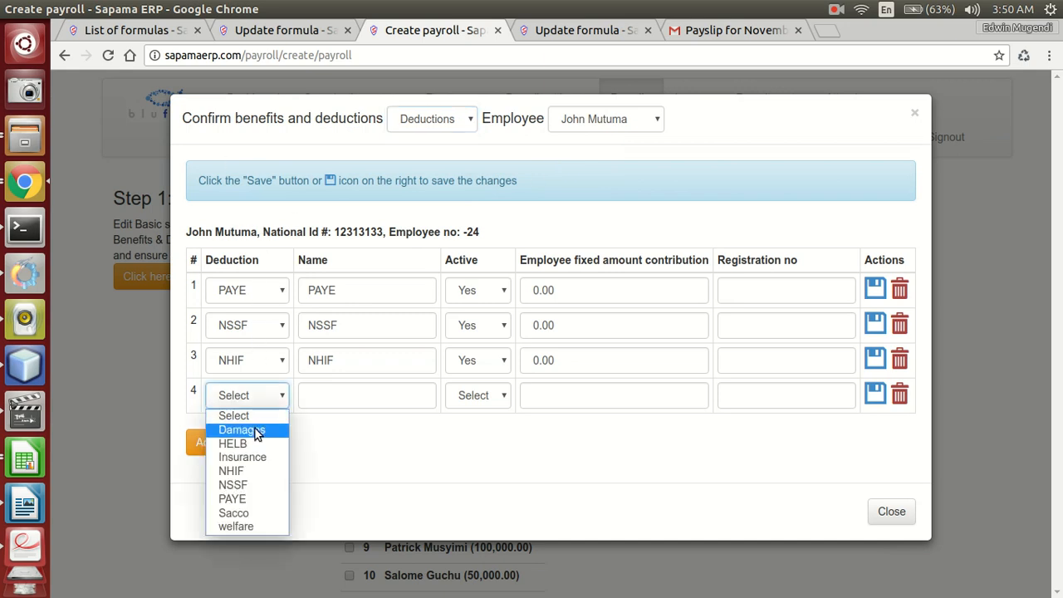
{"action": "left_click", "coordinate": [255, 432]}
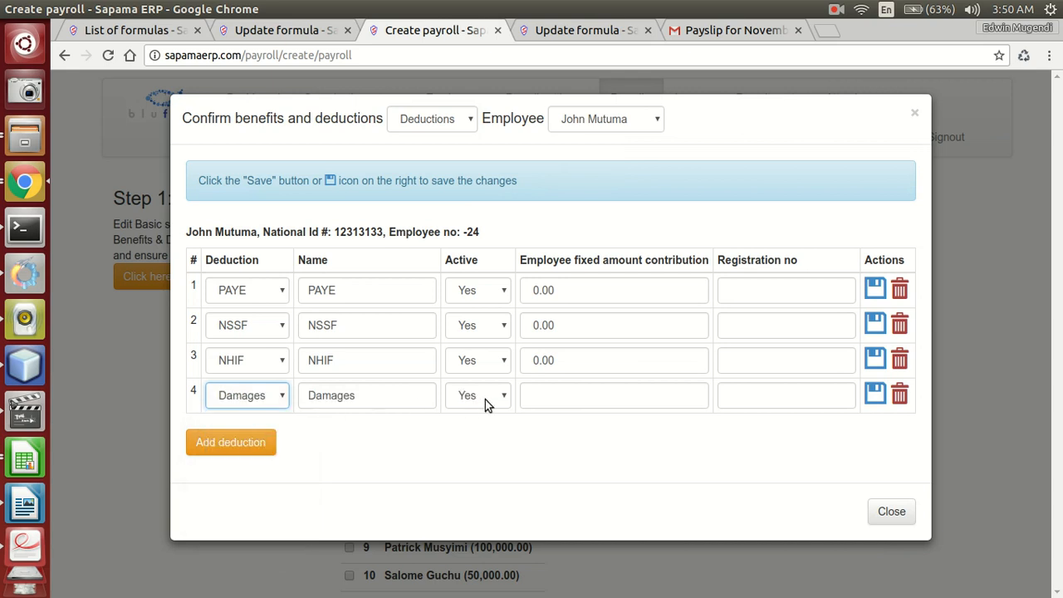
{"action": "left_click", "coordinate": [535, 393]}
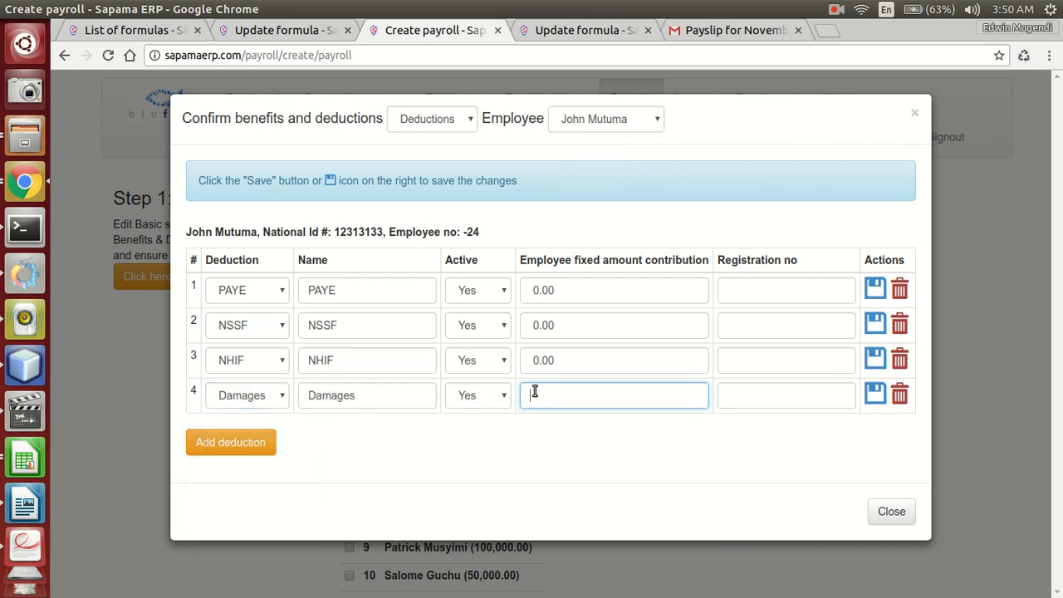
{"action": "type", "text": "1000"}
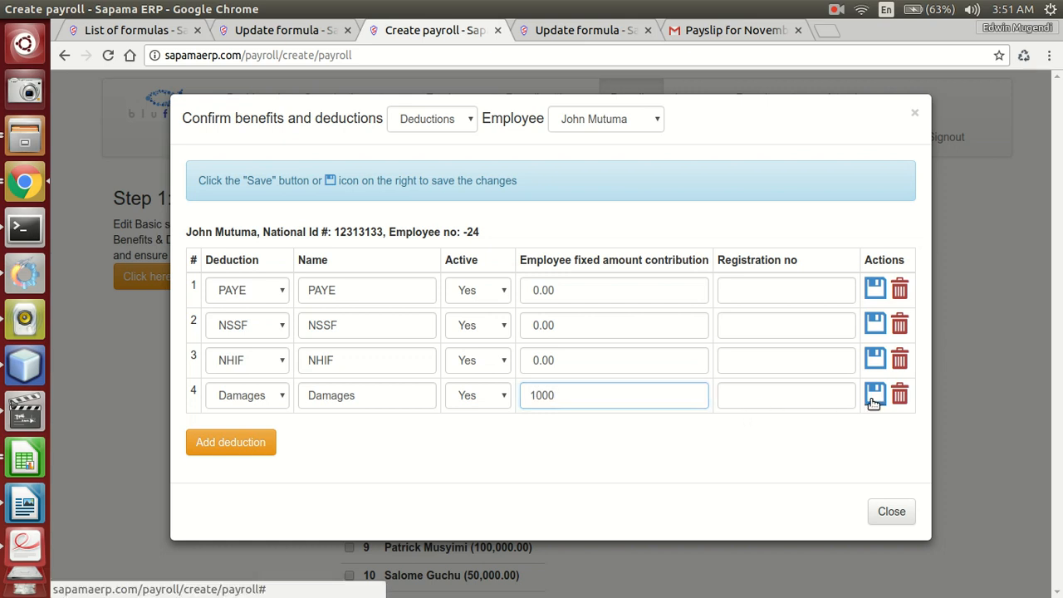
{"action": "left_click", "coordinate": [242, 458]}
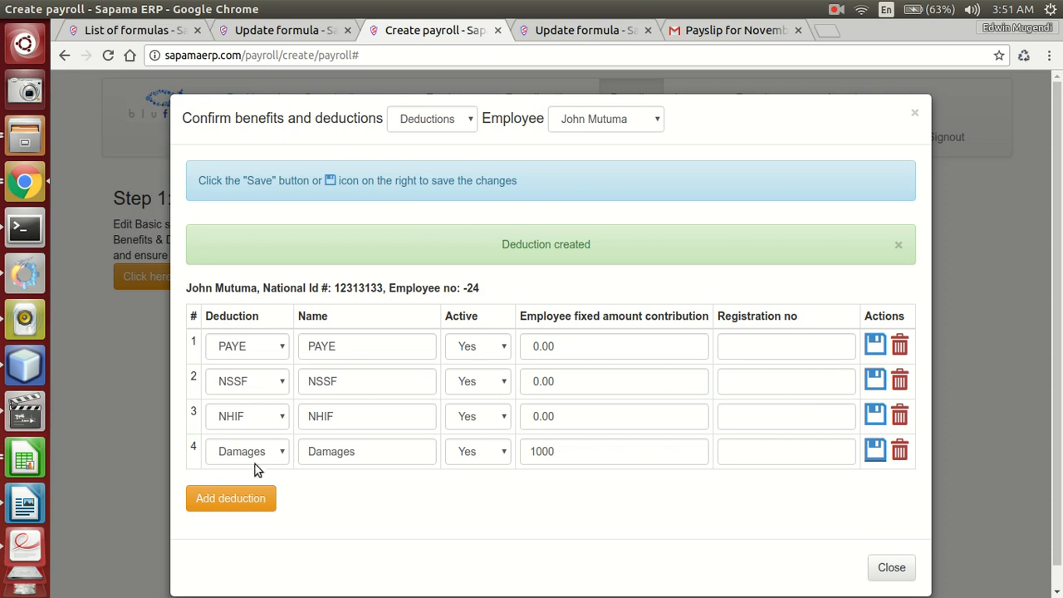
Add a Sacco deduction for the same employee with a fixed contribution of 500 and save it
{"action": "left_click", "coordinate": [247, 496]}
{"action": "left_click", "coordinate": [246, 486]}
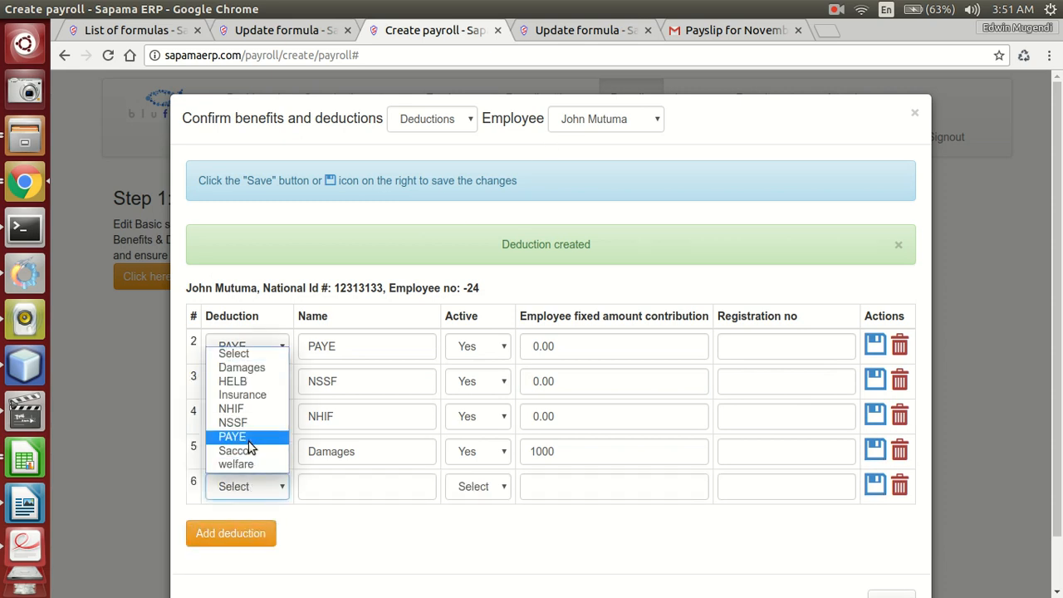
{"action": "left_click", "coordinate": [250, 451]}
{"action": "left_click", "coordinate": [551, 487]}
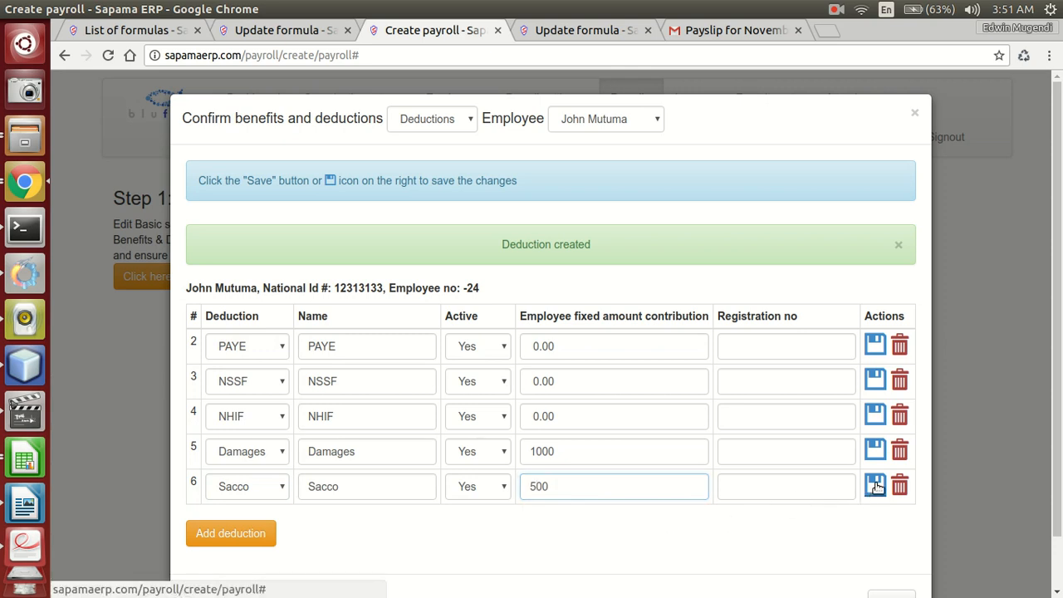
{"action": "left_click", "coordinate": [535, 435]}
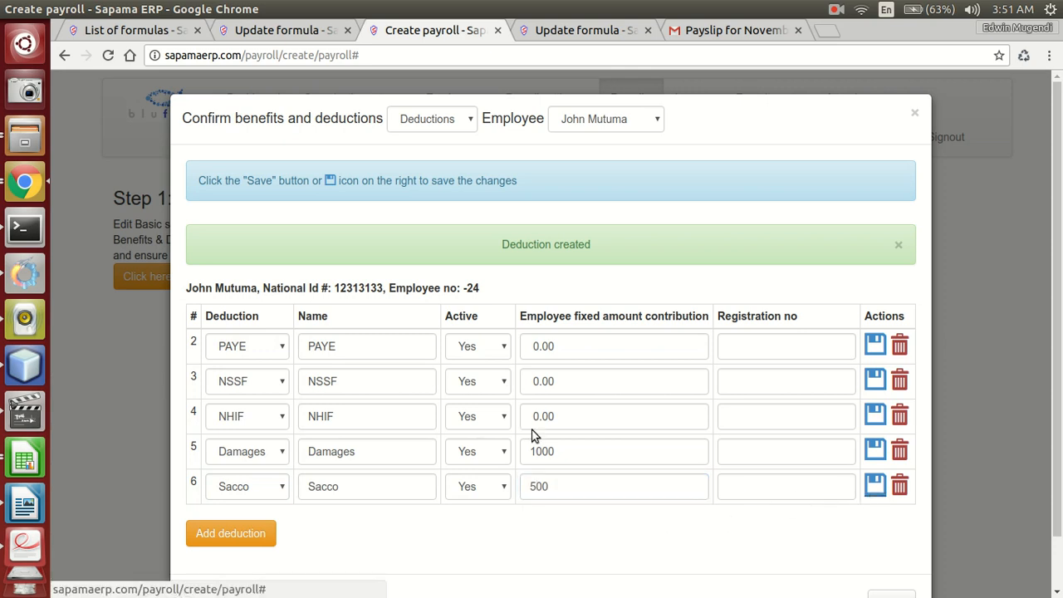
Switch to the employee's benefits, set the basic salary to 70,000 and save the employee details
{"action": "left_click", "coordinate": [442, 121]}
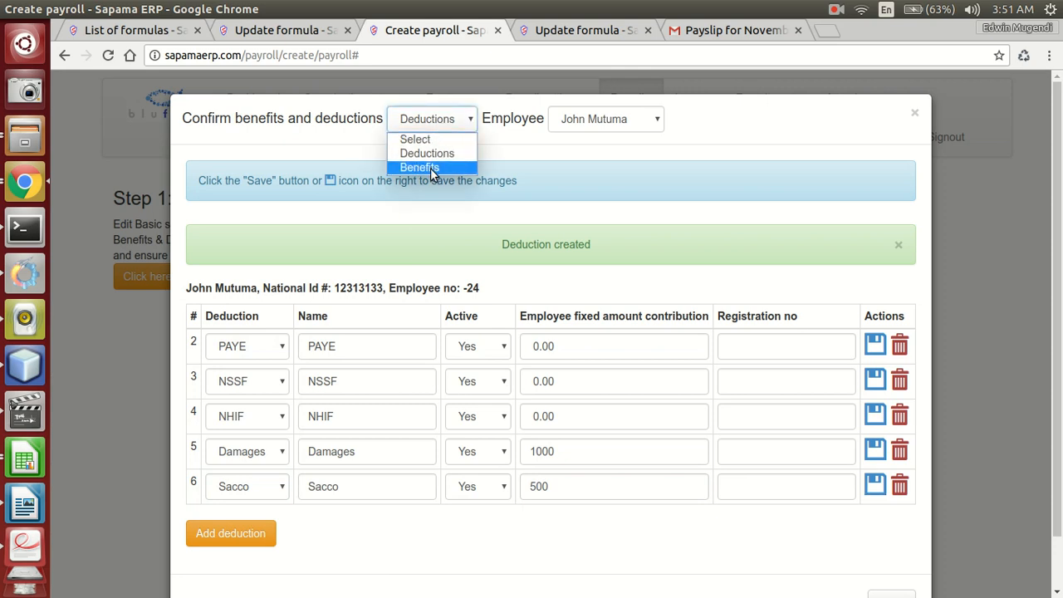
{"action": "key", "text": "Return"}
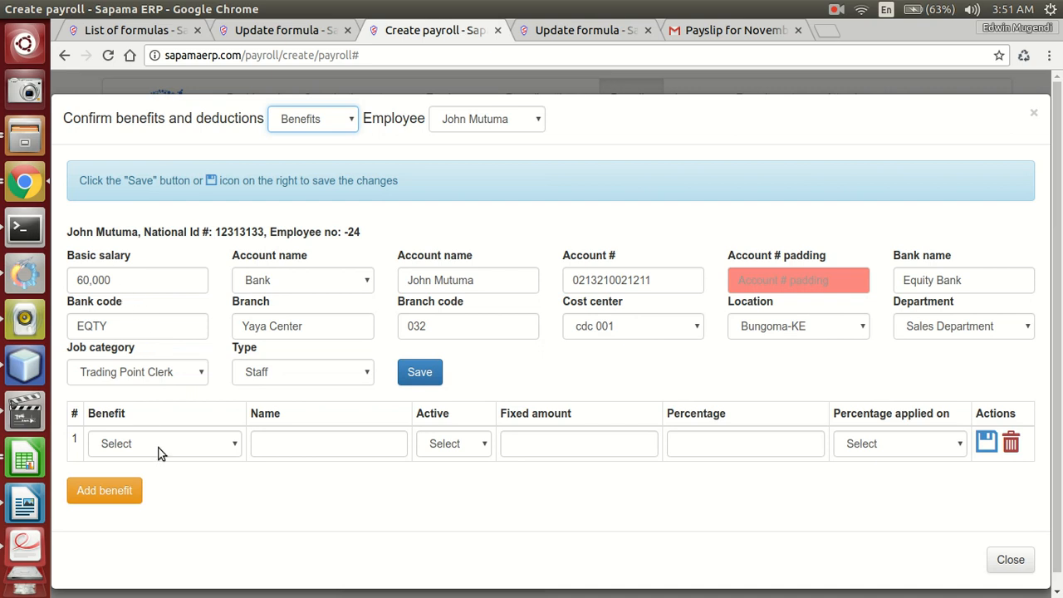
{"action": "left_click", "coordinate": [125, 280]}
{"action": "left_click", "coordinate": [78, 280]}
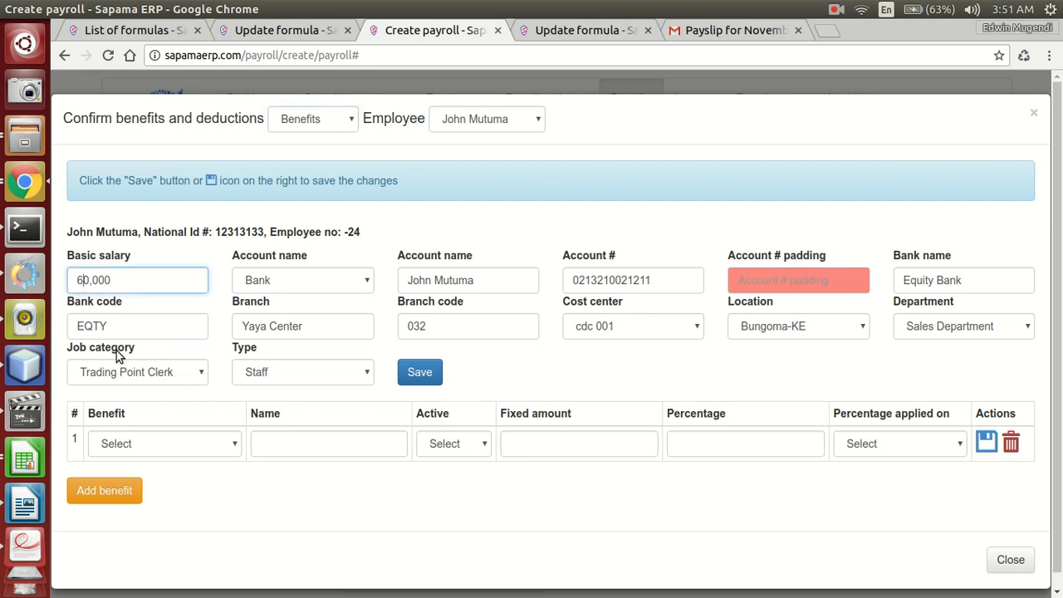
{"action": "key", "text": "Delete"}
{"action": "type", "text": "7"}
{"action": "left_click", "coordinate": [420, 373]}
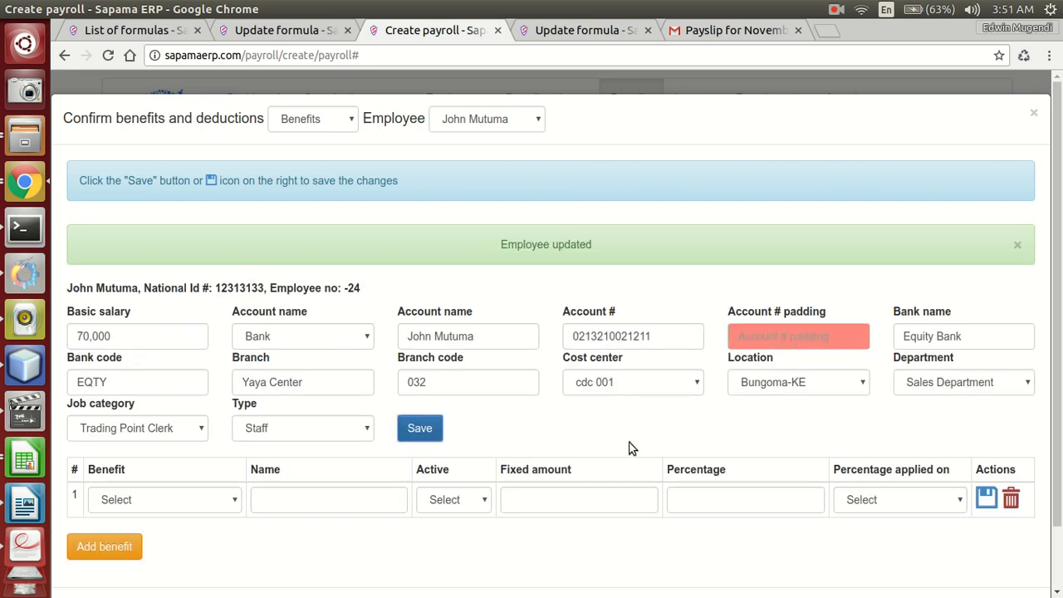
Add a Housing Allowance benefit for the employee with fixed amount 0 and 15 percent applied on Basic salary, and save it
{"action": "scroll", "coordinate": [637, 440], "scroll_direction": "down", "scroll_amount": 1}
{"action": "left_click", "coordinate": [140, 437]}
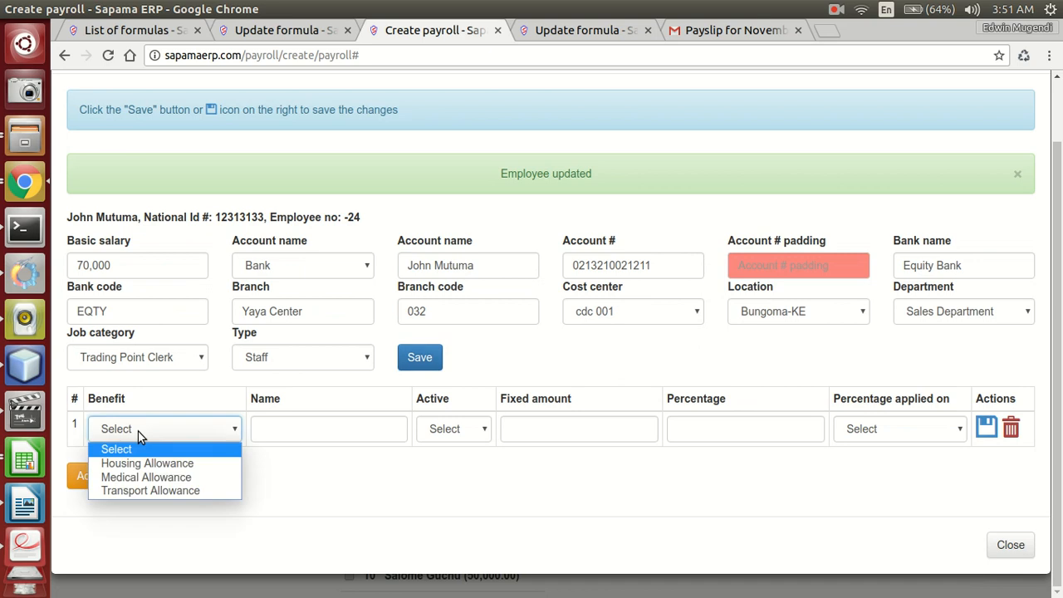
{"action": "left_click", "coordinate": [144, 463]}
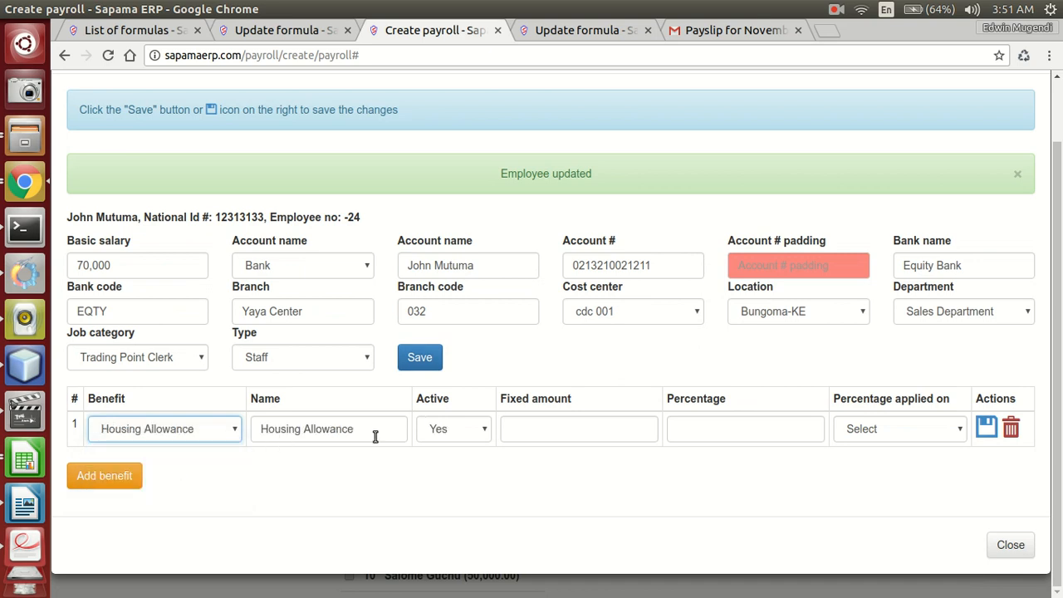
{"action": "left_click", "coordinate": [532, 427]}
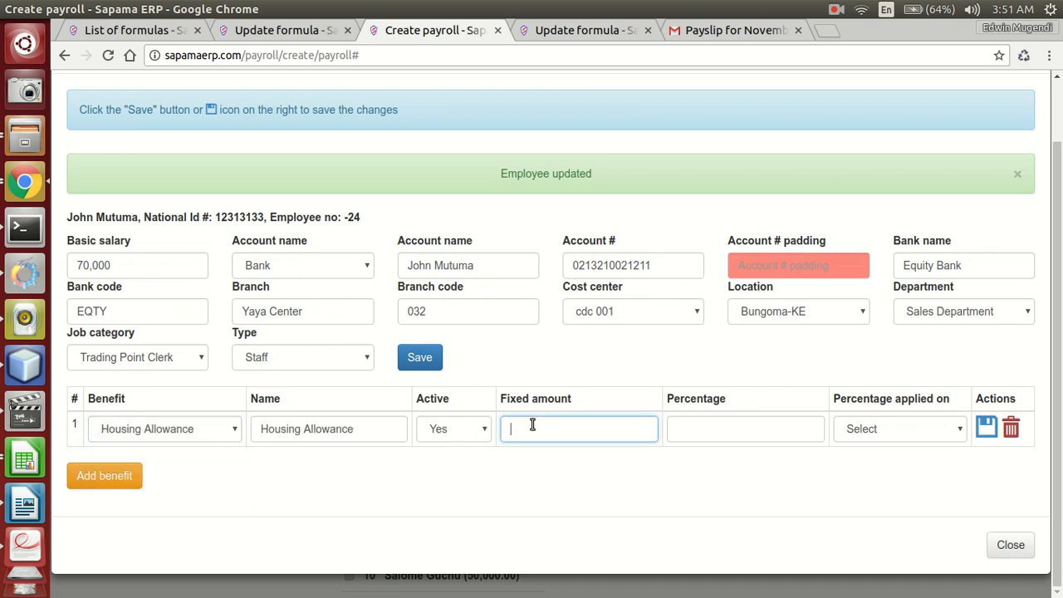
{"action": "left_click", "coordinate": [701, 433]}
{"action": "type", "text": "15"}
{"action": "left_click", "coordinate": [862, 431]}
{"action": "left_click", "coordinate": [864, 465]}
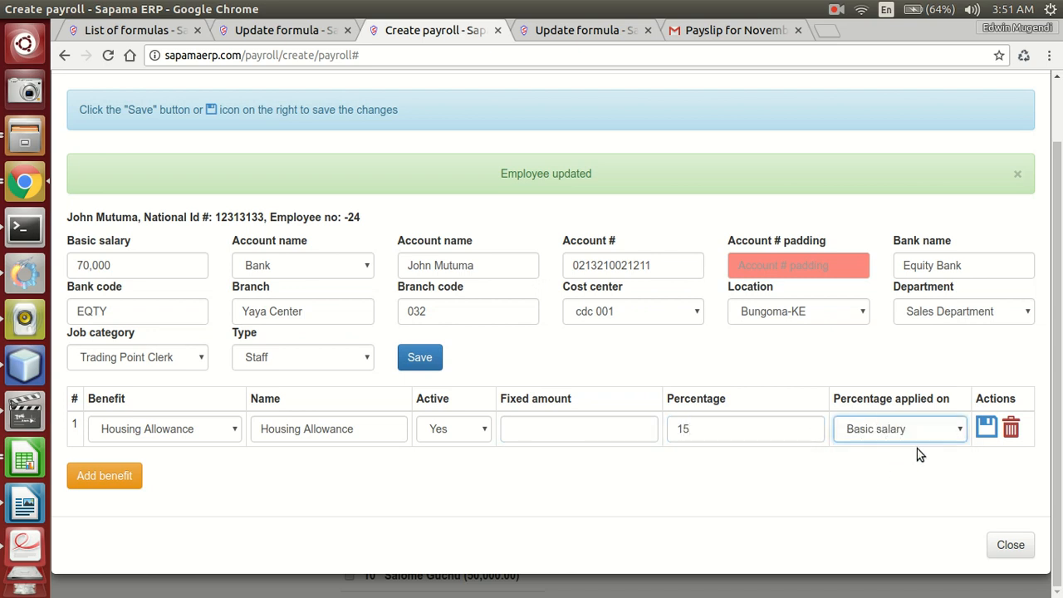
{"action": "left_click", "coordinate": [573, 427]}
{"action": "type", "text": "0"}
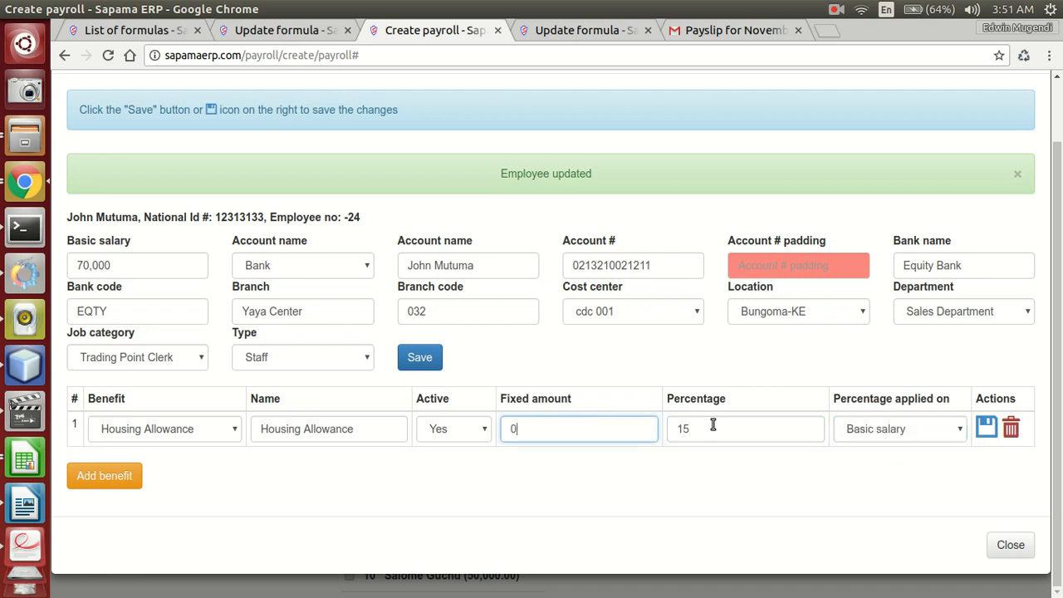
{"action": "left_click", "coordinate": [986, 427]}
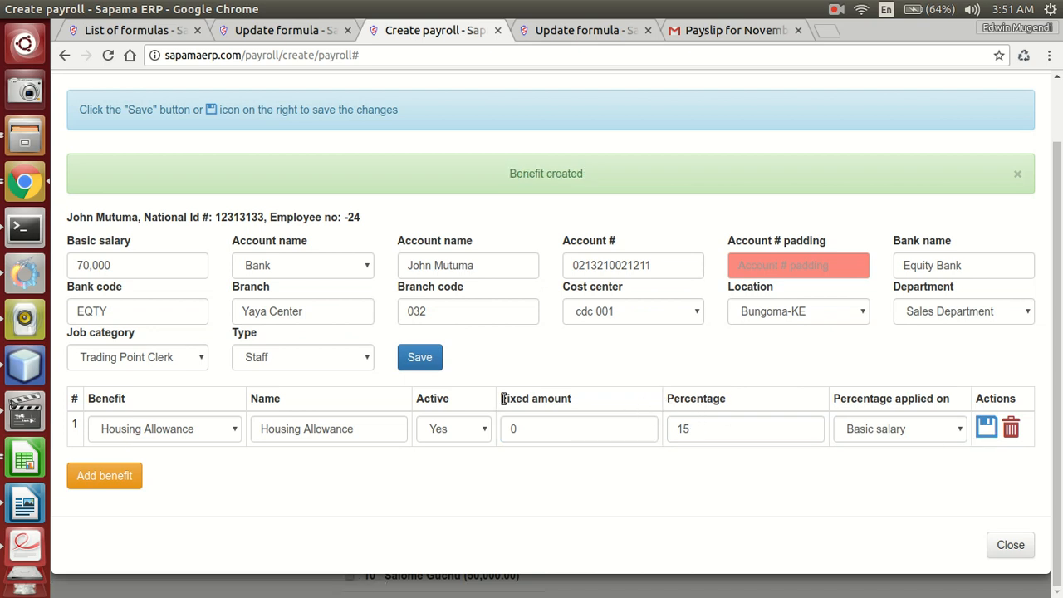
Add a Medical Allowance benefit for the employee with fixed amount 2000 and percentage 0, and save it
{"action": "left_click", "coordinate": [107, 477]}
{"action": "left_click", "coordinate": [151, 462]}
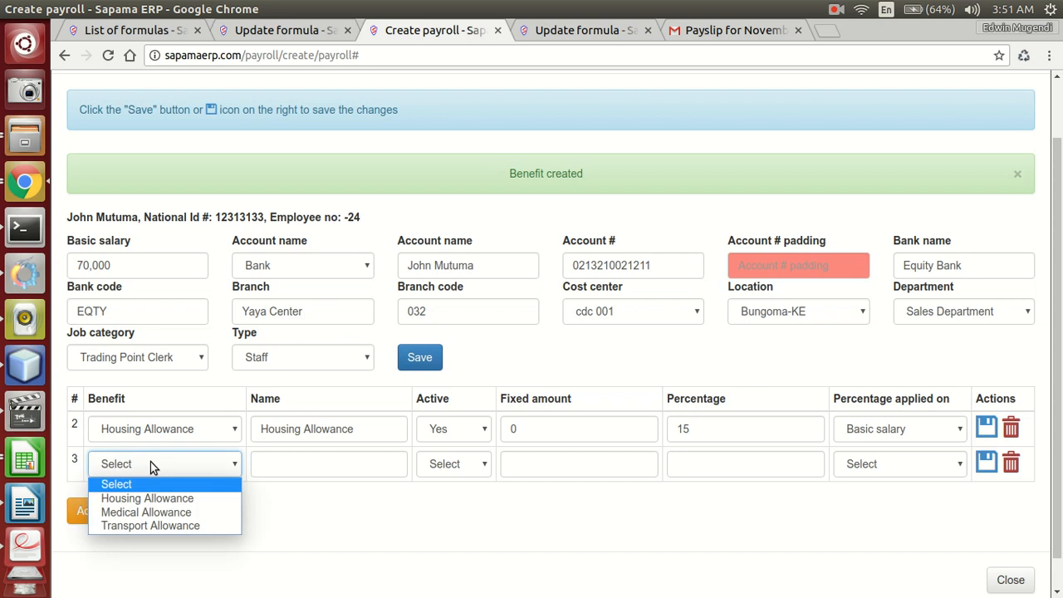
{"action": "left_click", "coordinate": [158, 514]}
{"action": "left_click", "coordinate": [546, 464]}
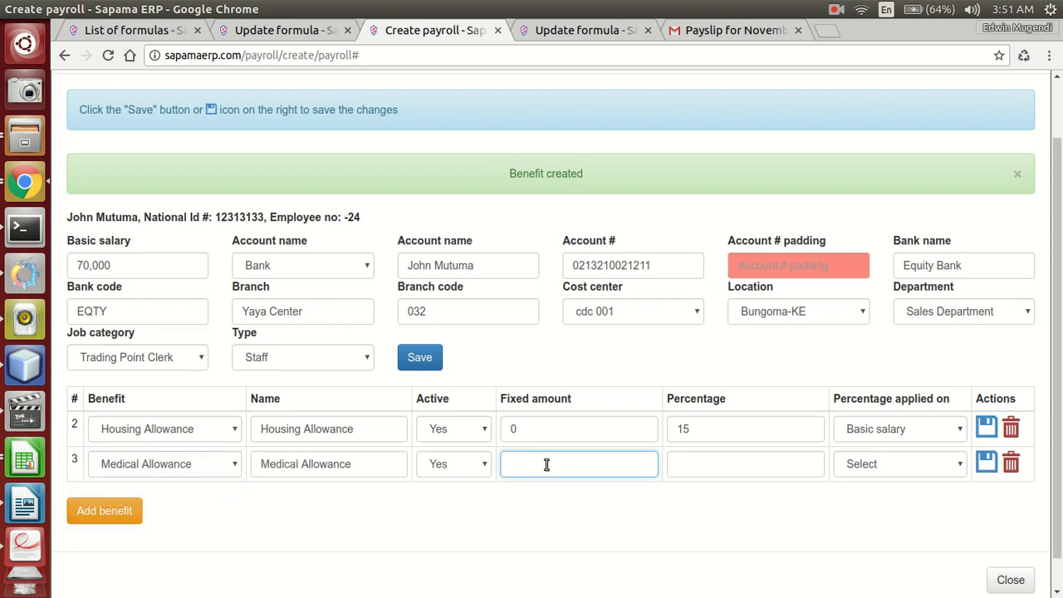
{"action": "type", "text": "2000"}
{"action": "left_click", "coordinate": [988, 466]}
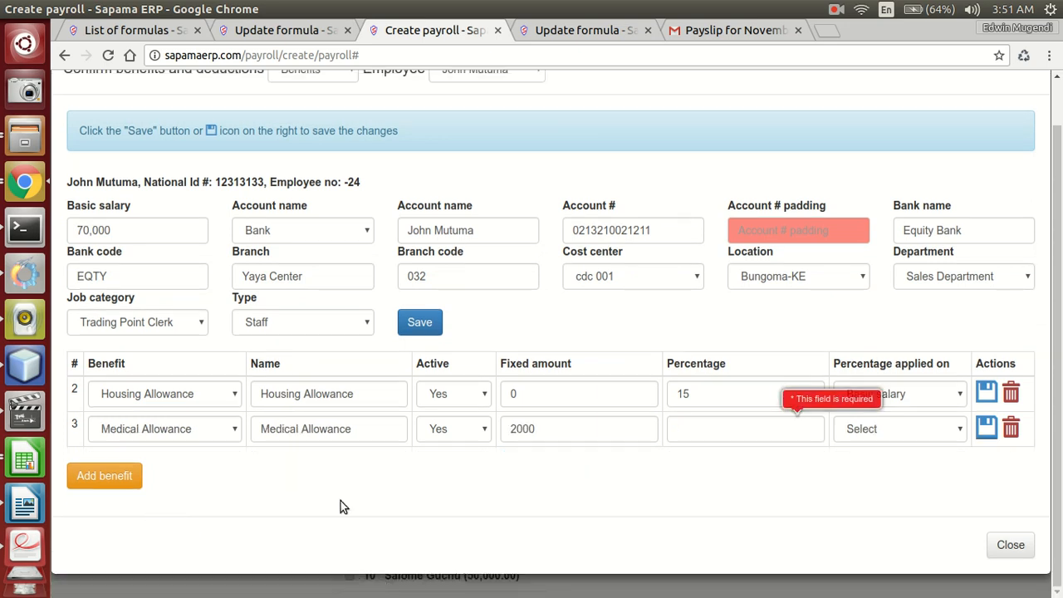
{"action": "left_click", "coordinate": [695, 432]}
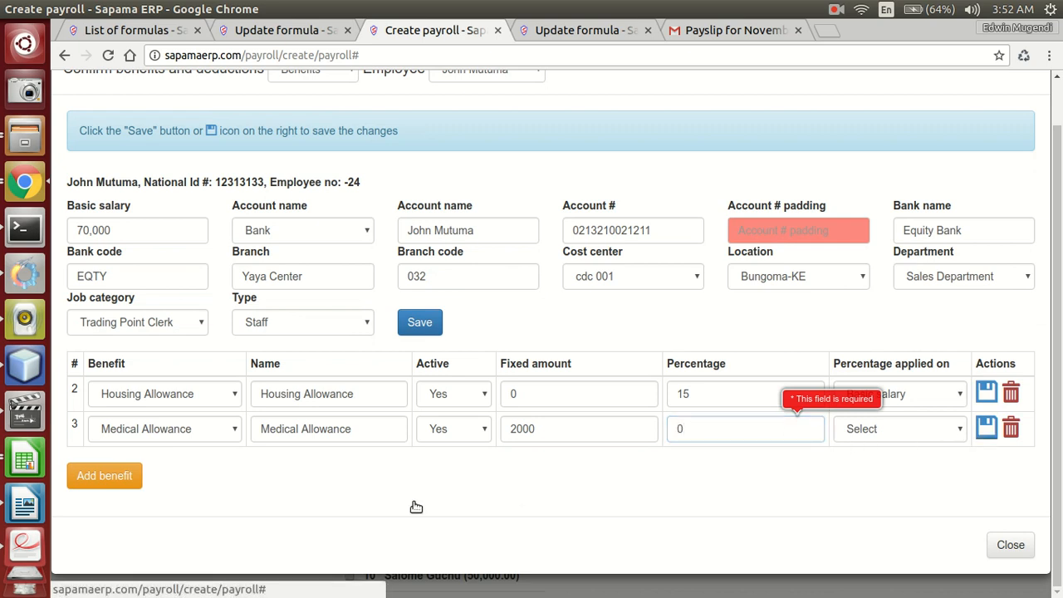
Add a Transport Allowance benefit with fixed amount 4000 and percentage 0, save it and close the benefits and deductions dialog
{"action": "left_click", "coordinate": [146, 472]}
{"action": "left_click", "coordinate": [112, 507]}
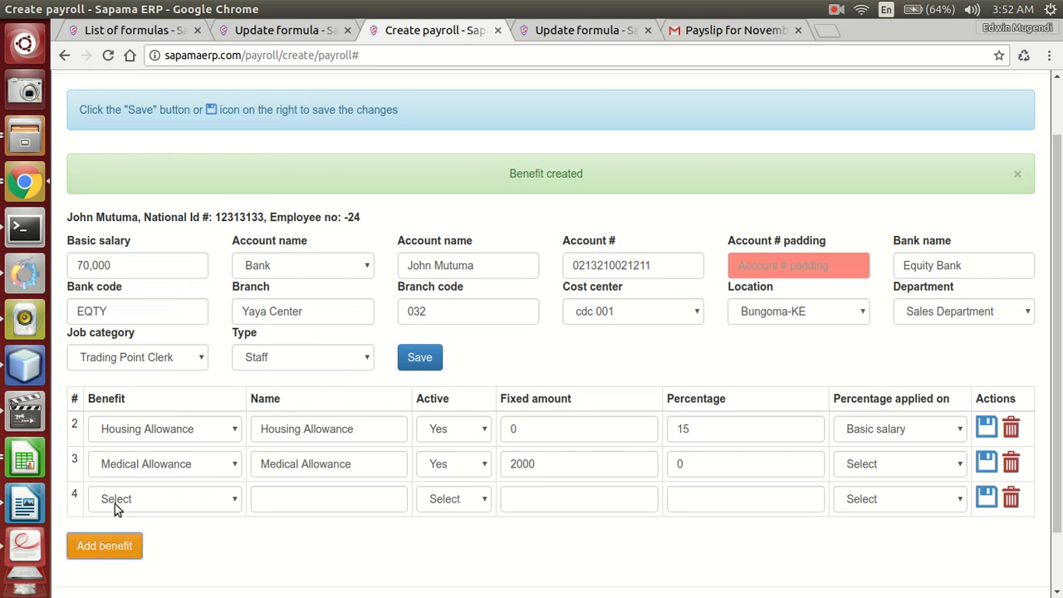
{"action": "left_click", "coordinate": [140, 498]}
{"action": "left_click", "coordinate": [150, 561]}
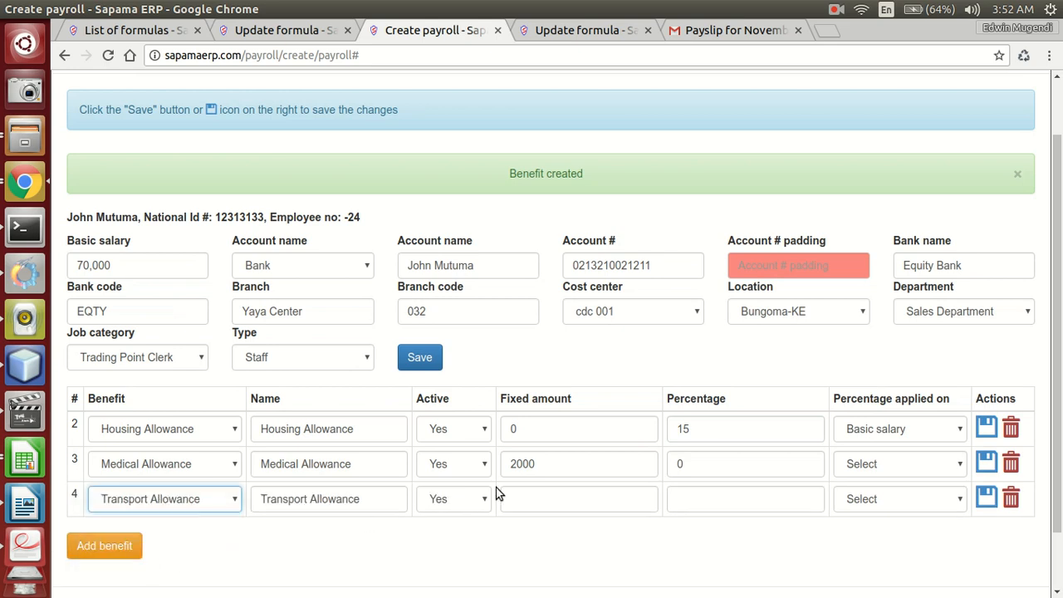
{"action": "left_click", "coordinate": [528, 503]}
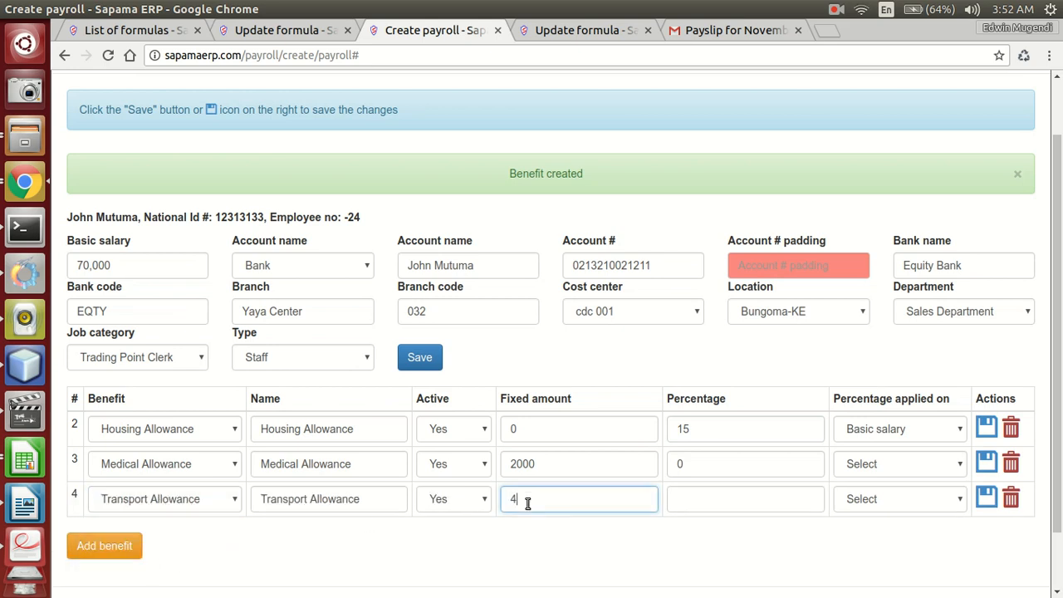
{"action": "left_click", "coordinate": [710, 505]}
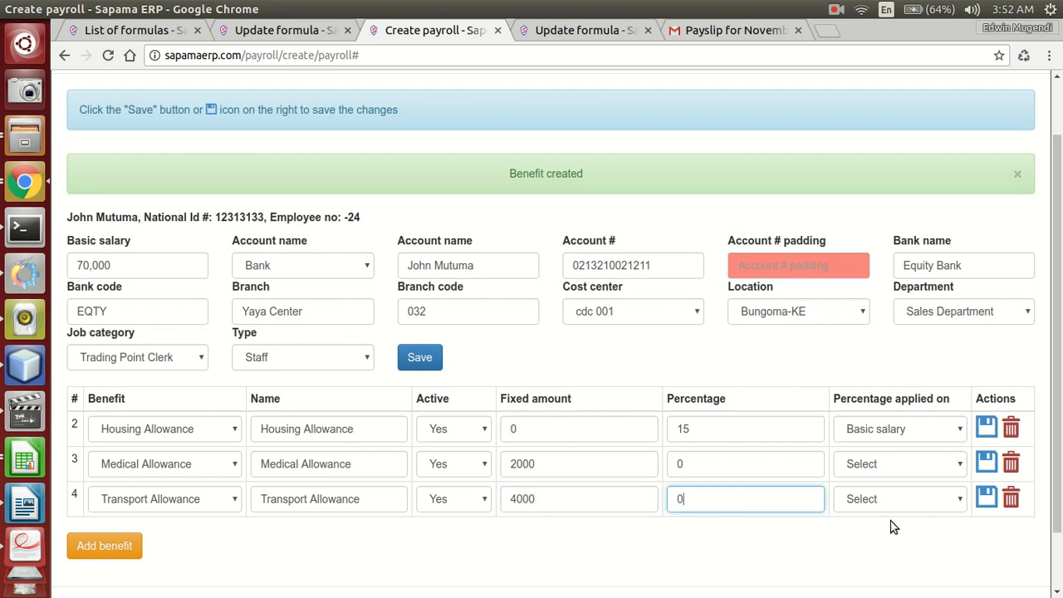
{"action": "left_click", "coordinate": [988, 502]}
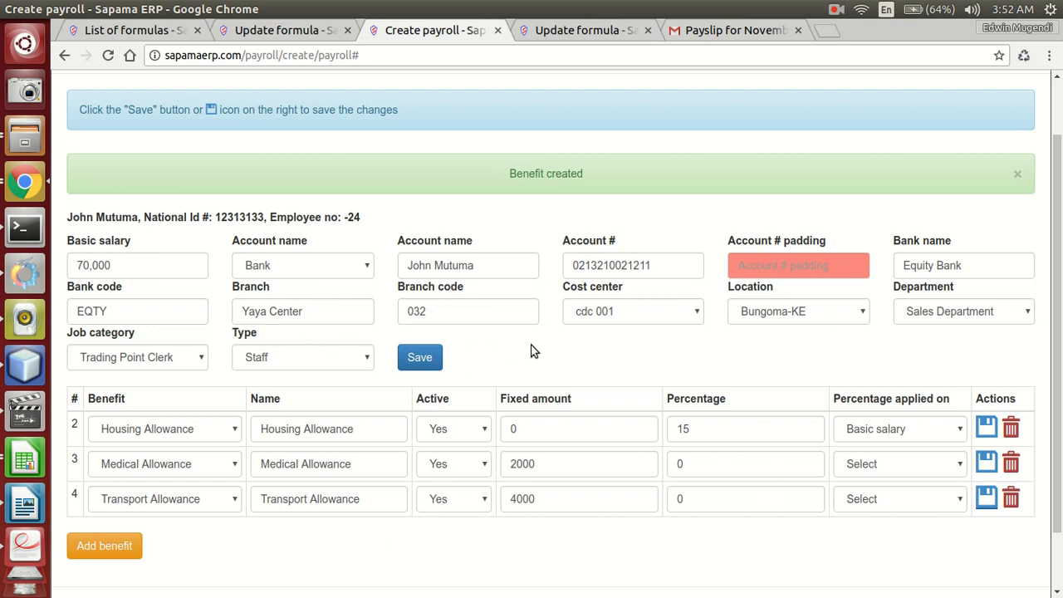
{"action": "scroll", "coordinate": [731, 307], "scroll_direction": "up", "scroll_amount": 2}
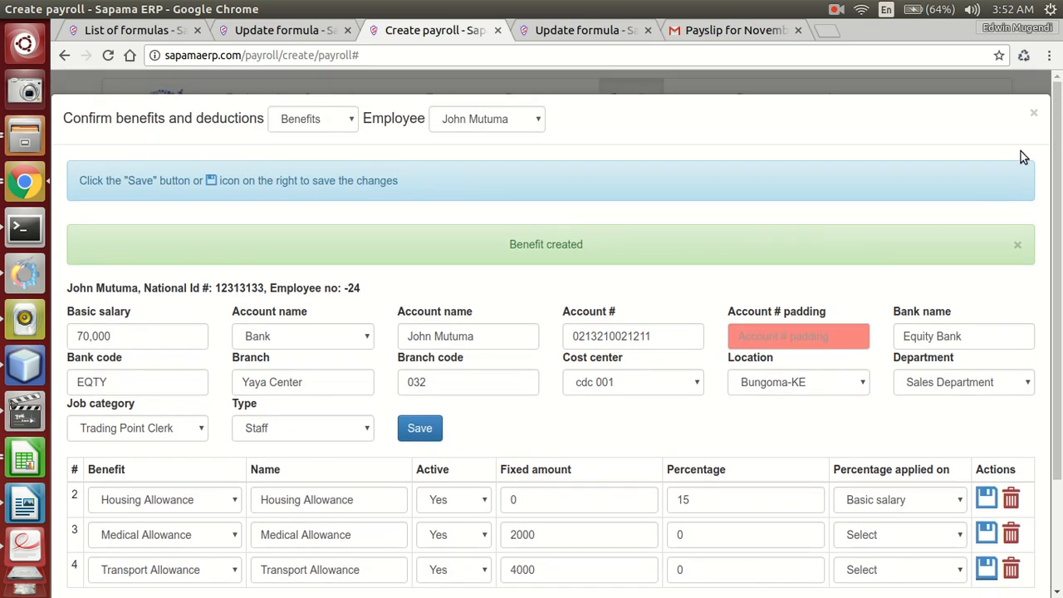
{"action": "left_click", "coordinate": [1032, 118]}
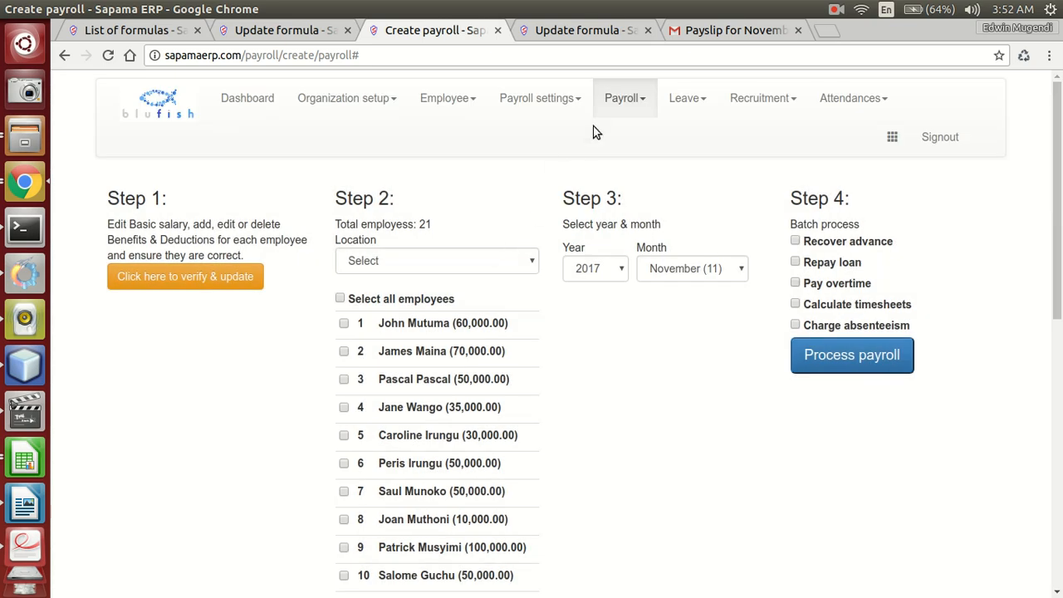
Open the list of payroll advances
{"action": "left_click", "coordinate": [623, 100]}
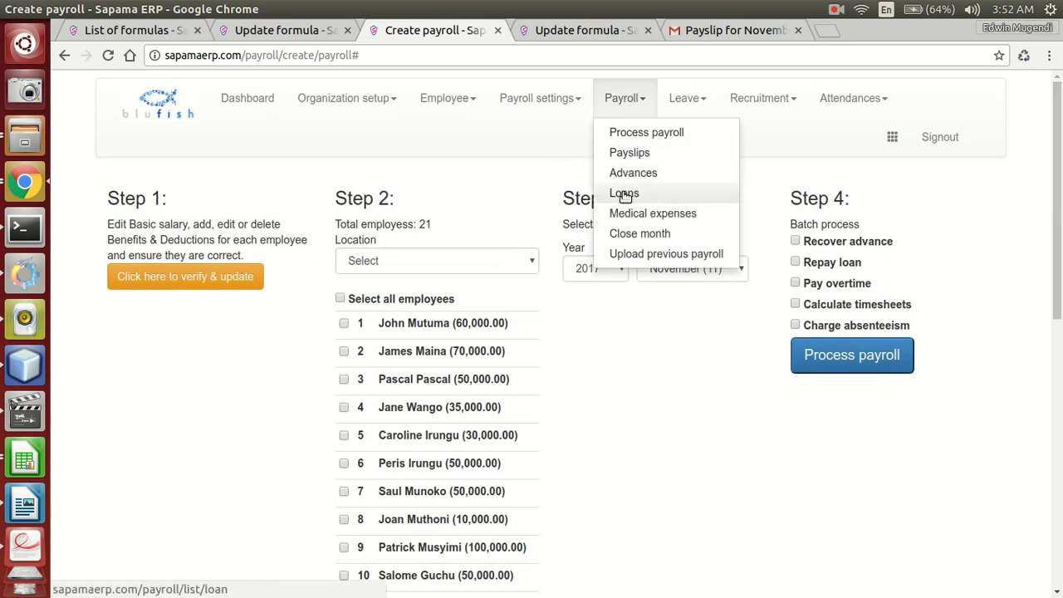
{"action": "left_click", "coordinate": [626, 173]}
{"action": "left_click", "coordinate": [624, 109]}
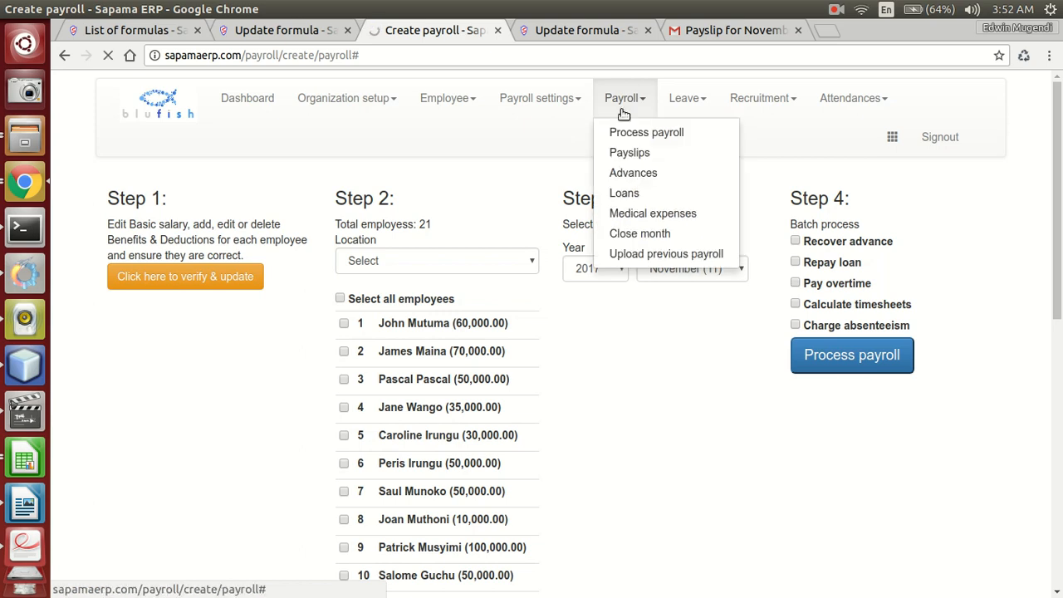
{"action": "left_click", "coordinate": [621, 129]}
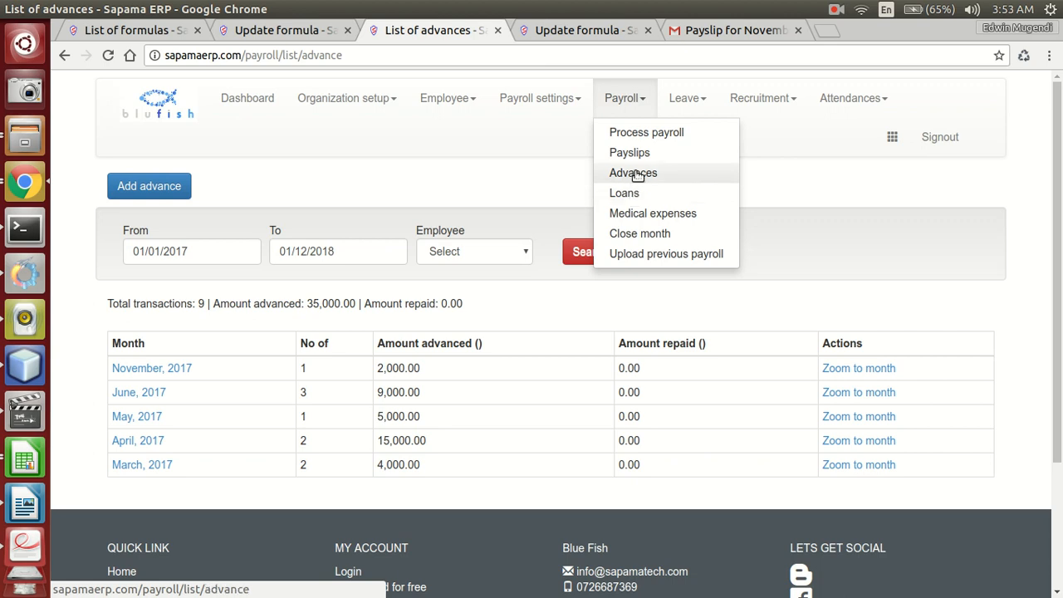
{"action": "left_click", "coordinate": [636, 173]}
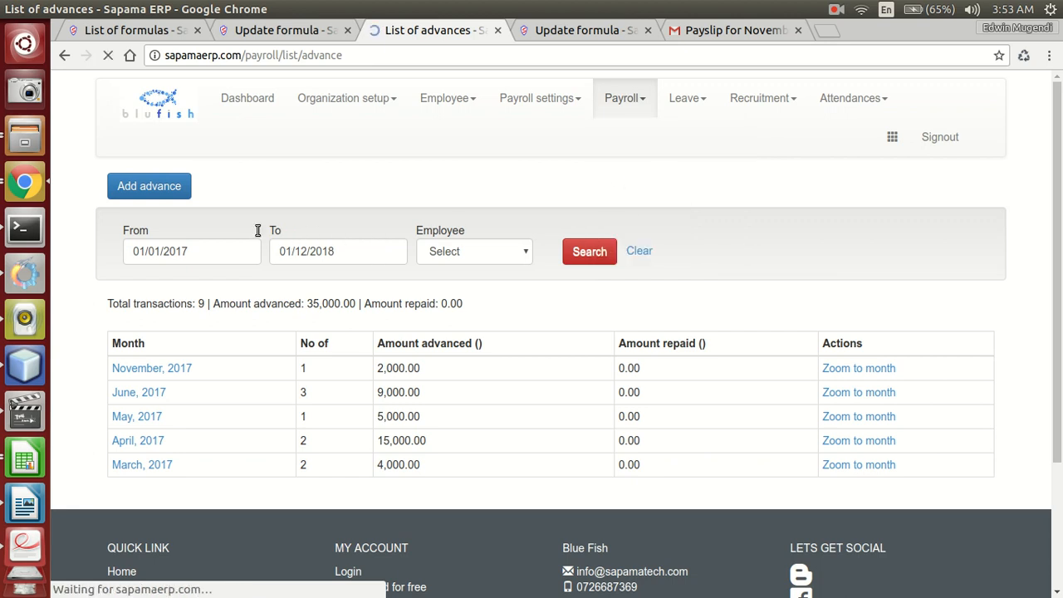
Add and process a fixed advance of 2500 for the first employee in the list with payment date 29/11/2017
{"action": "left_click", "coordinate": [149, 186]}
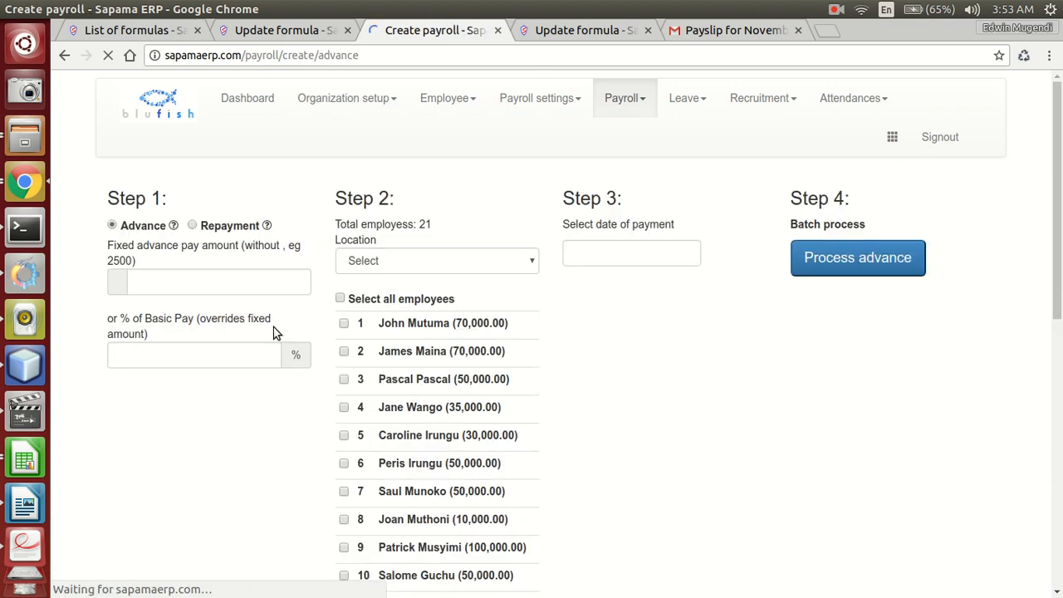
{"action": "left_click", "coordinate": [218, 280]}
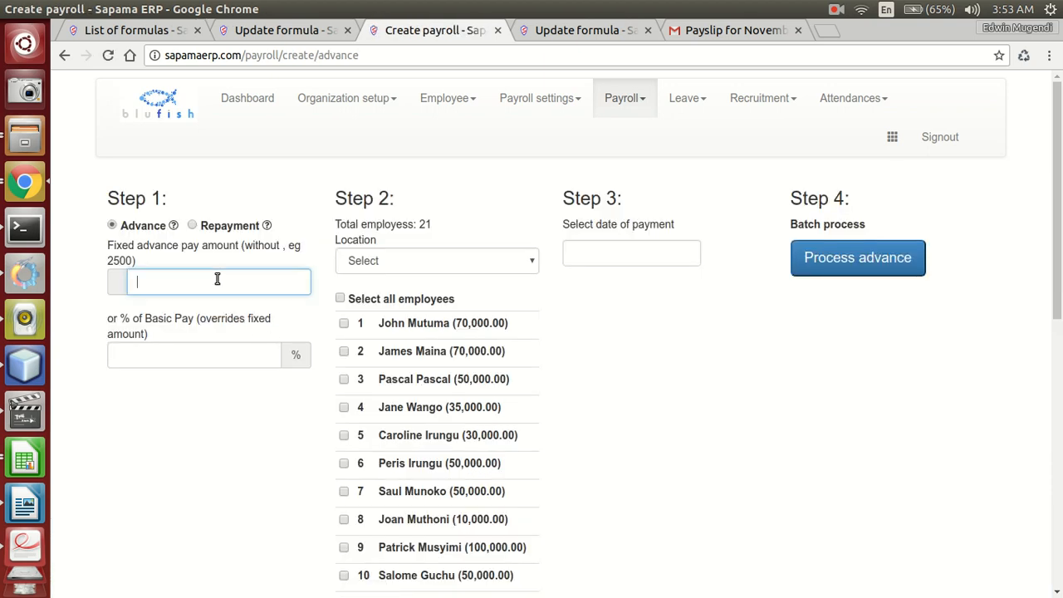
{"action": "type", "text": "2"}
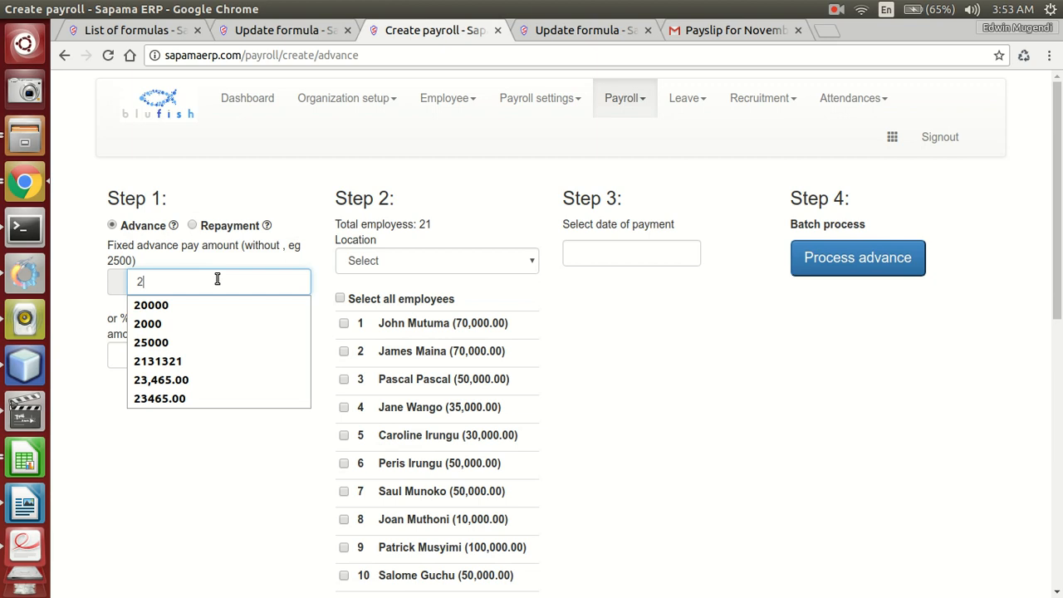
{"action": "type", "text": "500"}
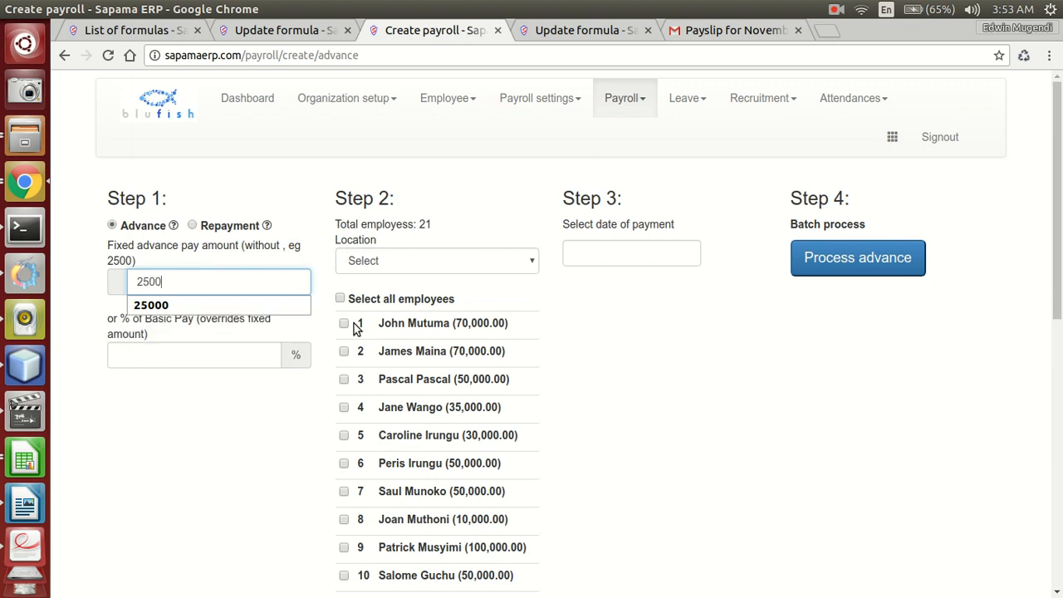
{"action": "left_click", "coordinate": [395, 329]}
{"action": "left_click", "coordinate": [591, 255]}
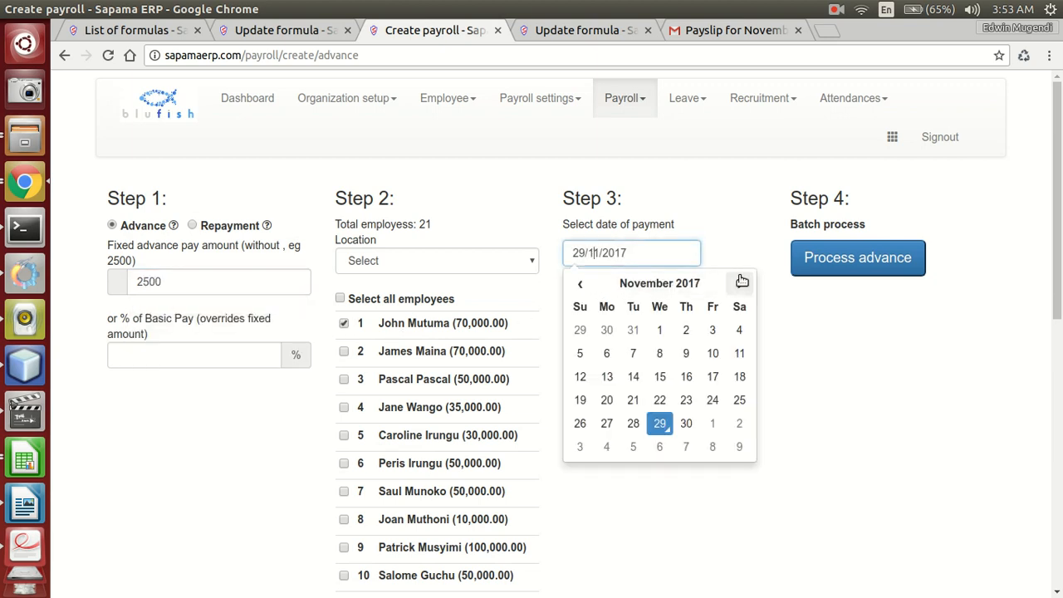
{"action": "left_click", "coordinate": [831, 259]}
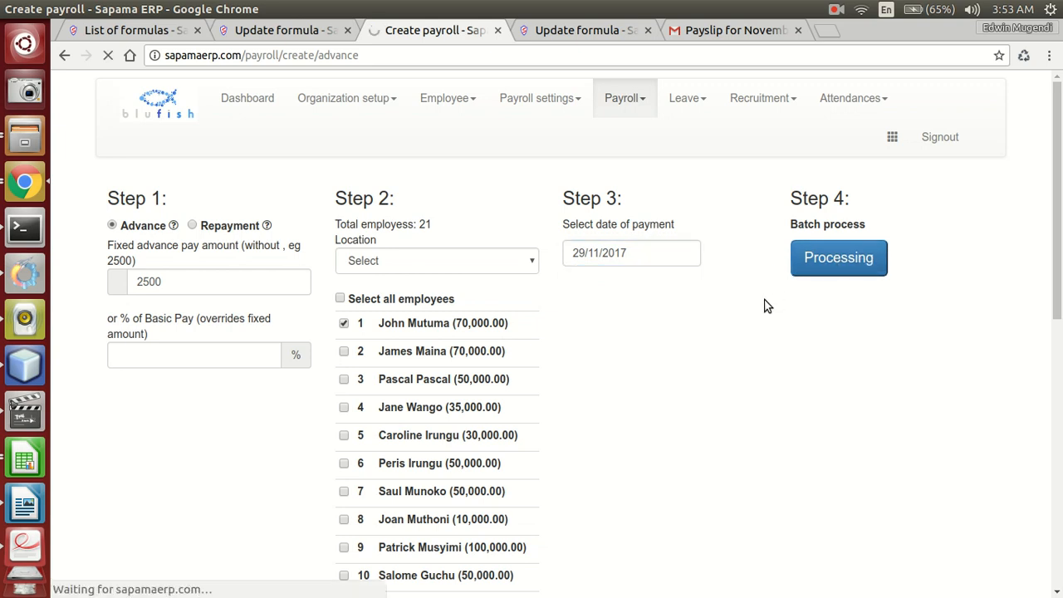
{"action": "left_click", "coordinate": [621, 100]}
{"action": "left_click", "coordinate": [628, 193]}
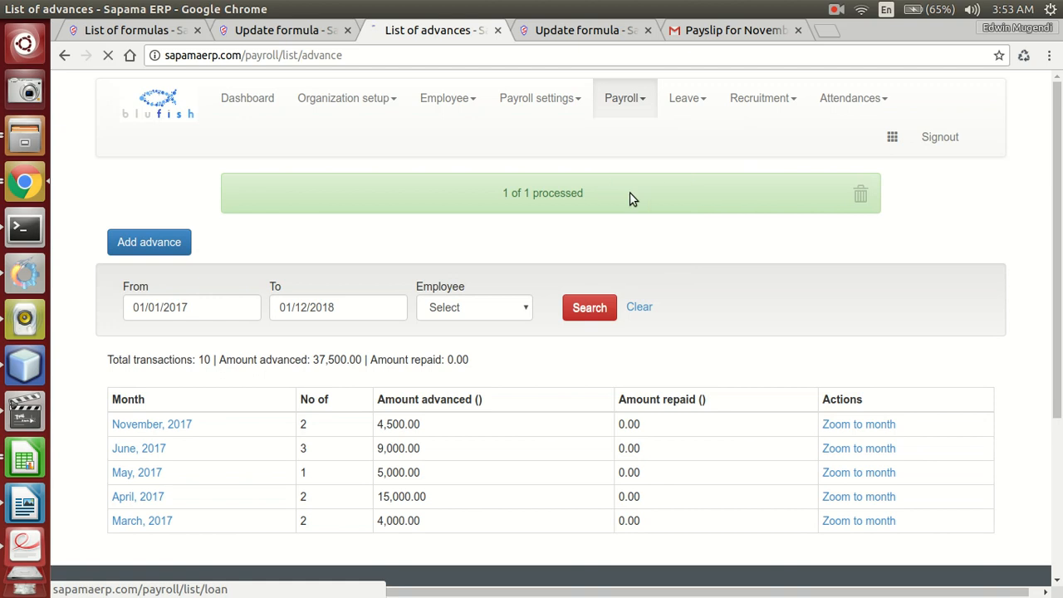
{"action": "left_click", "coordinate": [138, 185]}
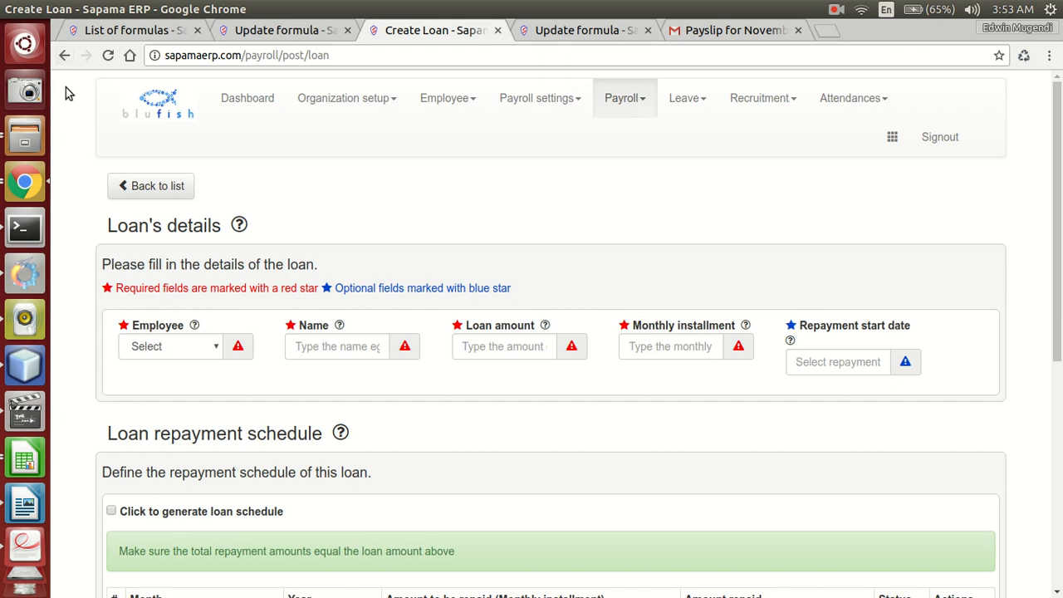
{"action": "left_click", "coordinate": [158, 347]}
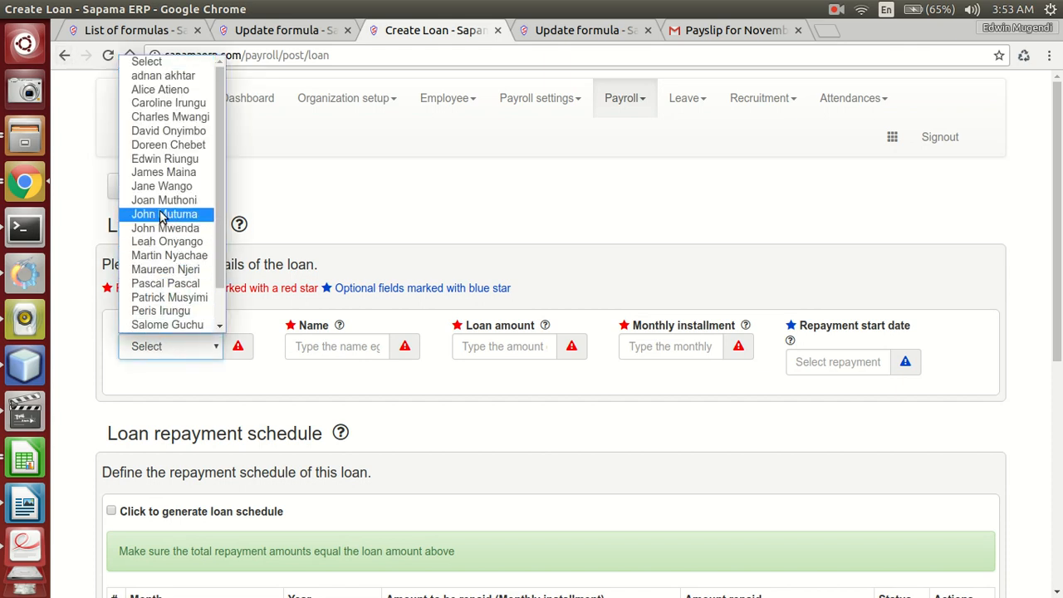
{"action": "left_click", "coordinate": [539, 237]}
{"action": "left_click", "coordinate": [610, 107]}
{"action": "left_click", "coordinate": [622, 152]}
Go to the list of loans and open the same employee's existing loan for editing
{"action": "left_click", "coordinate": [623, 101]}
{"action": "left_click", "coordinate": [628, 87]}
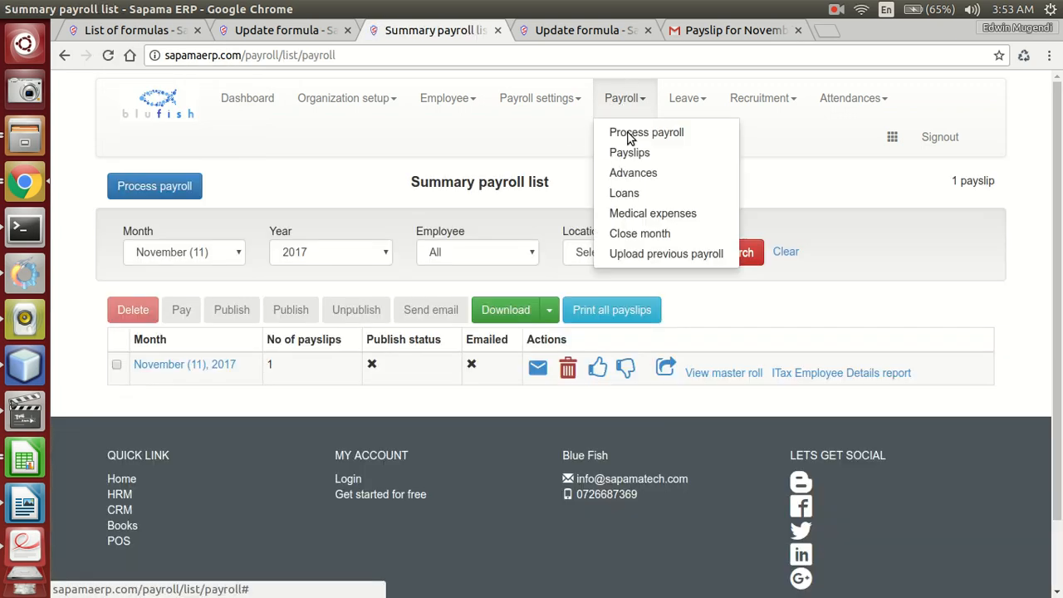
{"action": "left_click", "coordinate": [623, 191]}
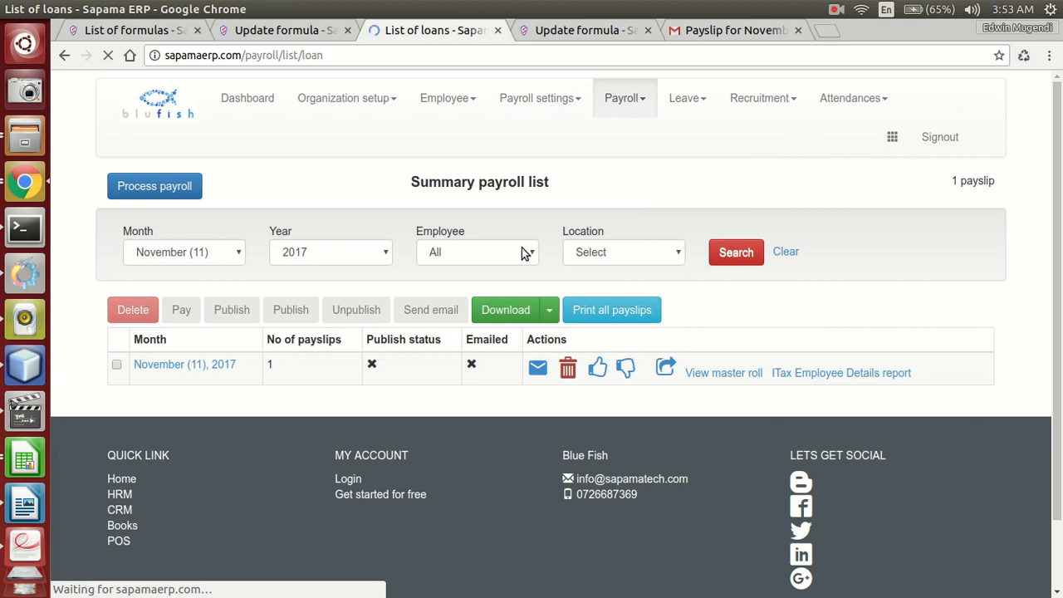
{"action": "left_click", "coordinate": [970, 326]}
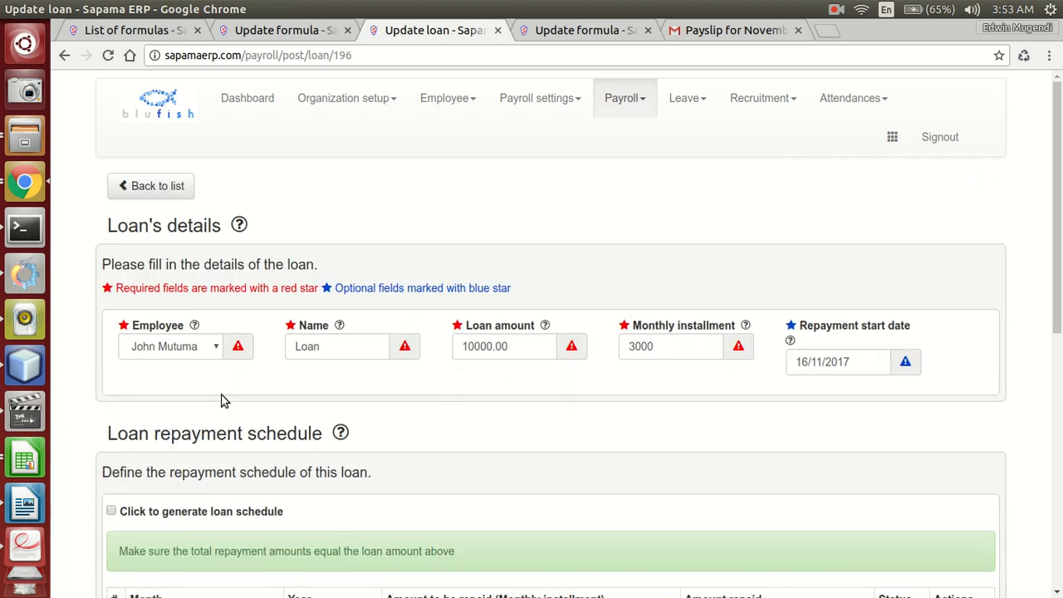
Review the loan's employee, name, loan amount, monthly installment and repayment start date
{"action": "scroll", "coordinate": [191, 341], "scroll_direction": "down", "scroll_amount": 2}
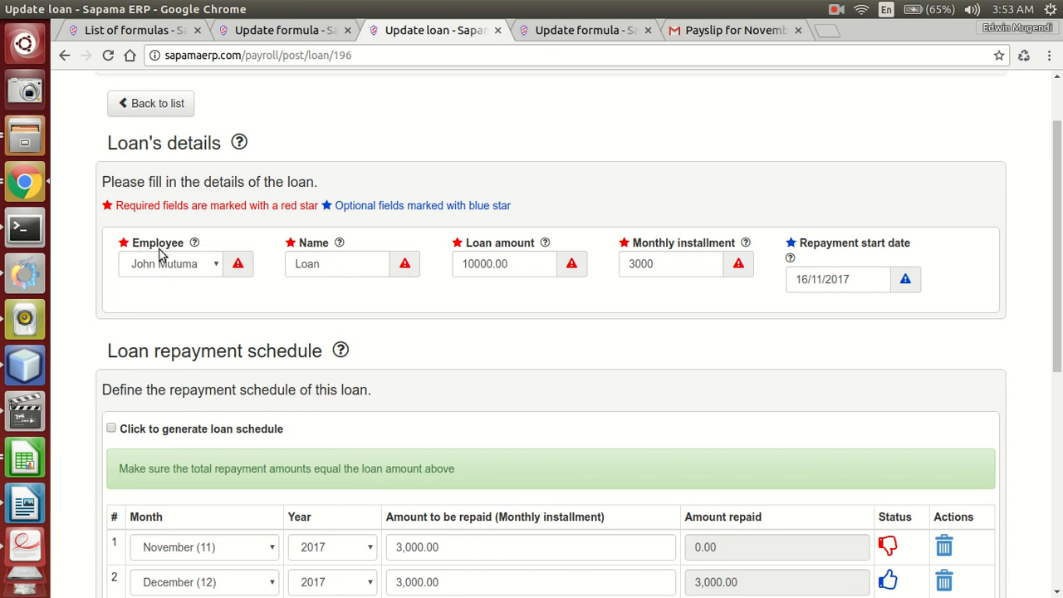
{"action": "left_click", "coordinate": [168, 266]}
{"action": "left_click", "coordinate": [168, 266]}
{"action": "left_click", "coordinate": [338, 265]}
{"action": "left_click", "coordinate": [514, 265]}
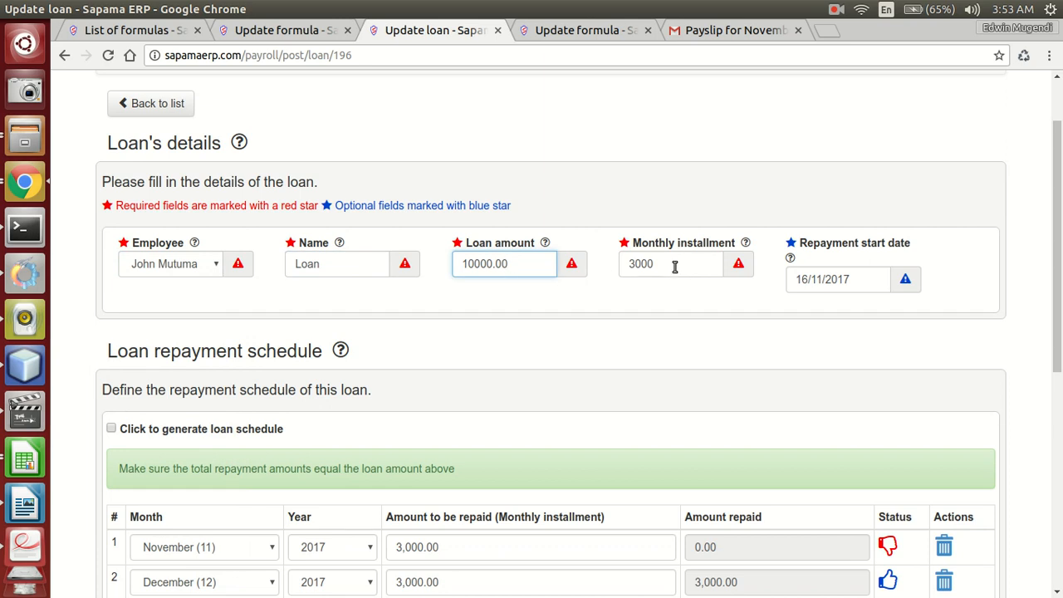
{"action": "left_click", "coordinate": [675, 266]}
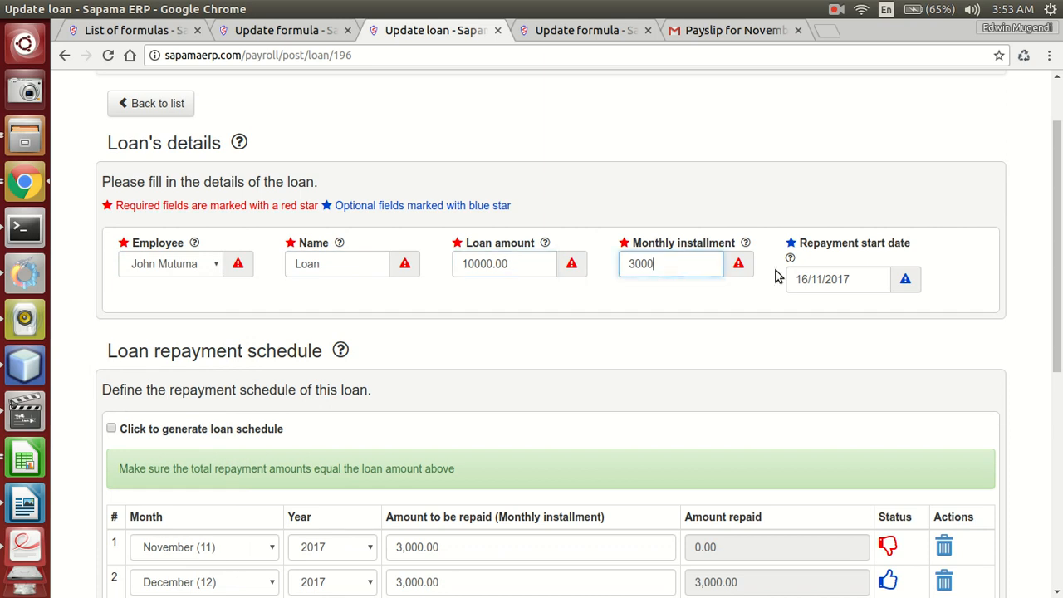
{"action": "left_click", "coordinate": [858, 279]}
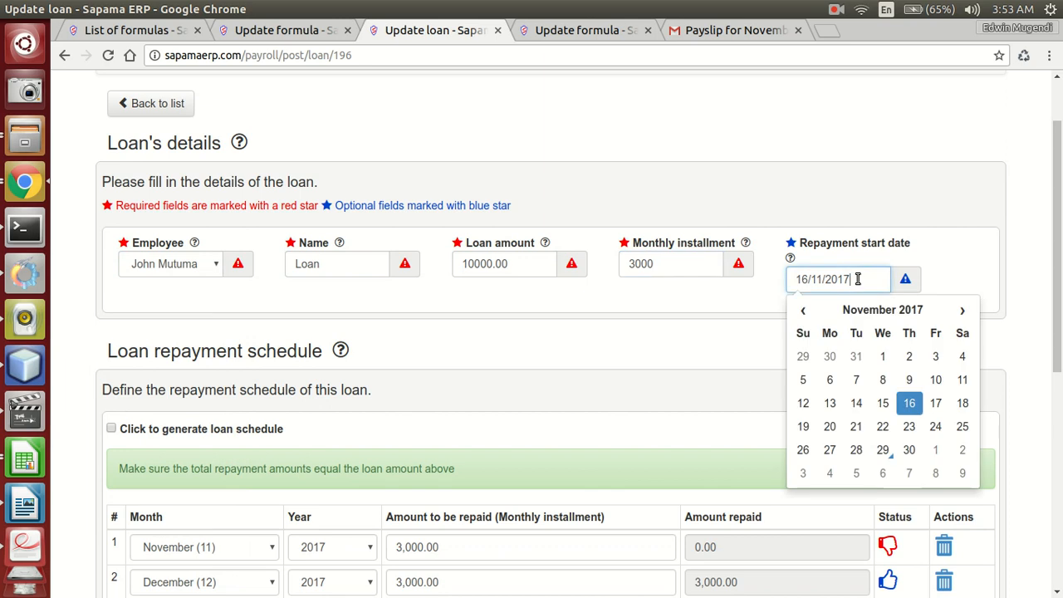
{"action": "left_click", "coordinate": [760, 312]}
Generate the loan's repayment schedule from its details and update the loan
{"action": "scroll", "coordinate": [759, 318], "scroll_direction": "down", "scroll_amount": 3}
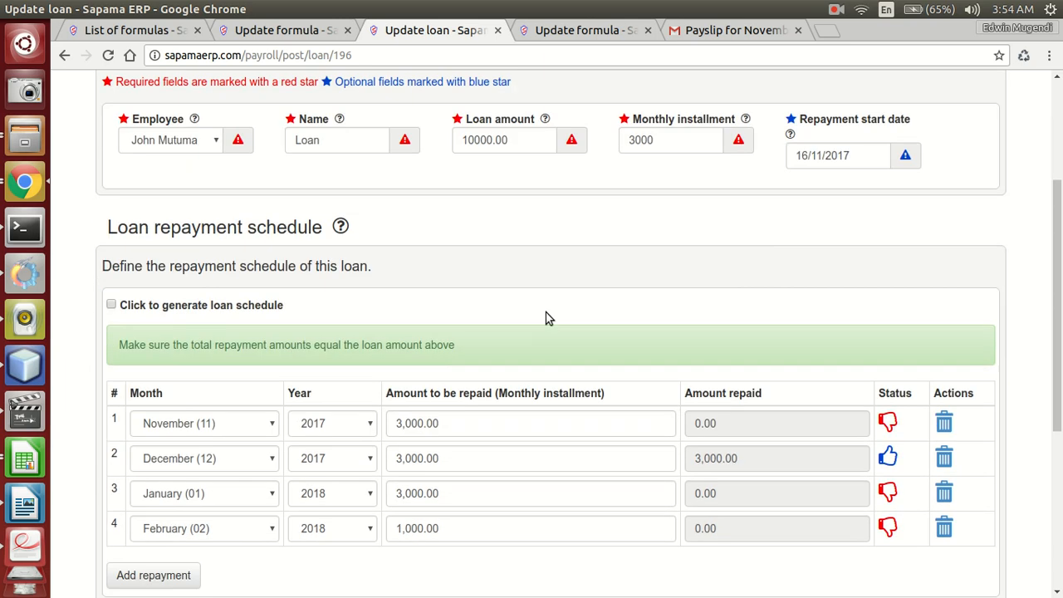
{"action": "left_click", "coordinate": [158, 311]}
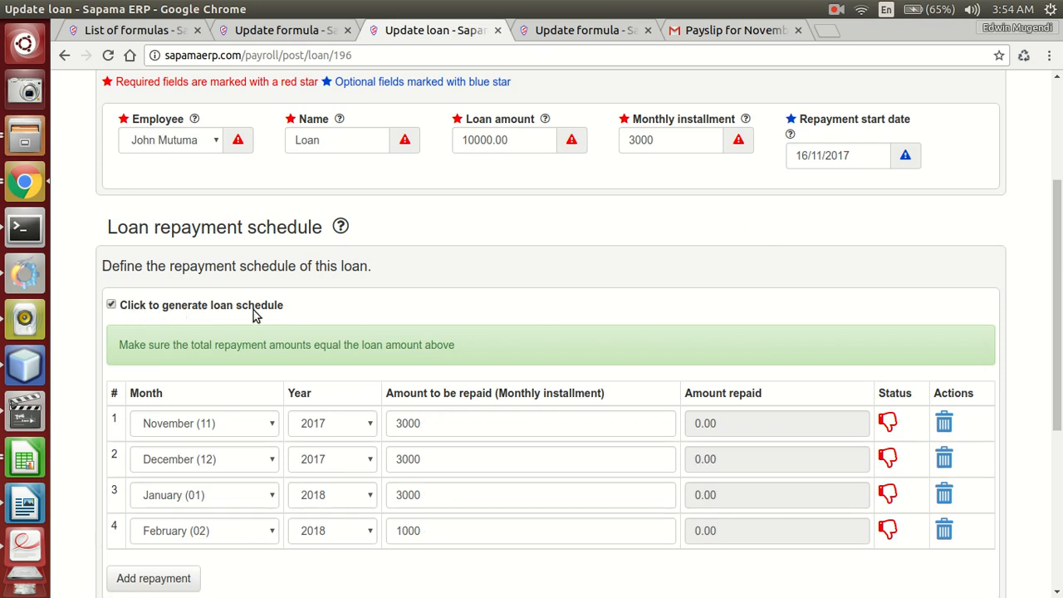
{"action": "scroll", "coordinate": [412, 310], "scroll_direction": "down", "scroll_amount": 3}
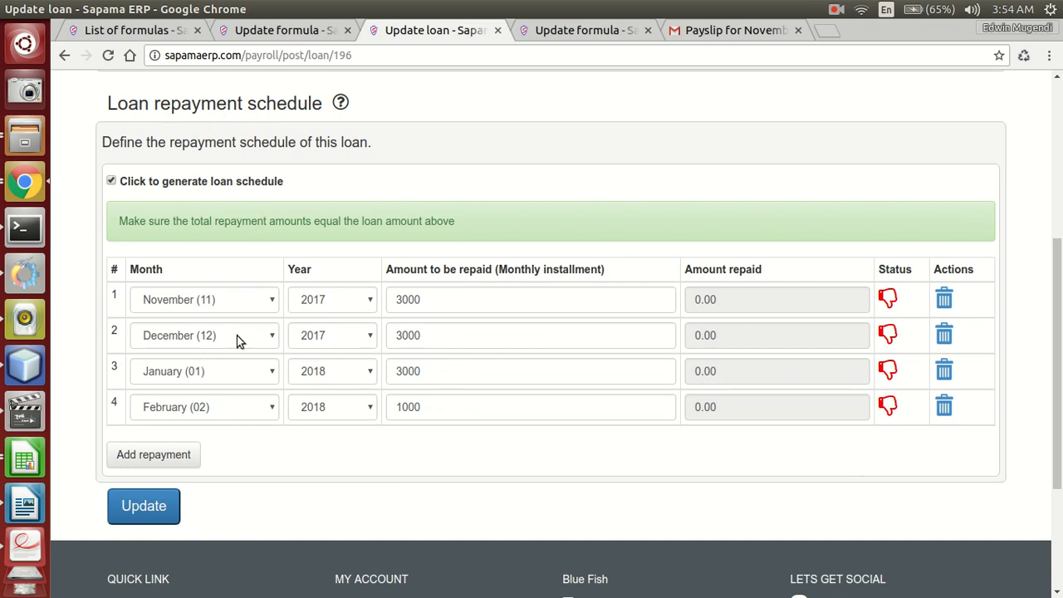
{"action": "left_click", "coordinate": [150, 507]}
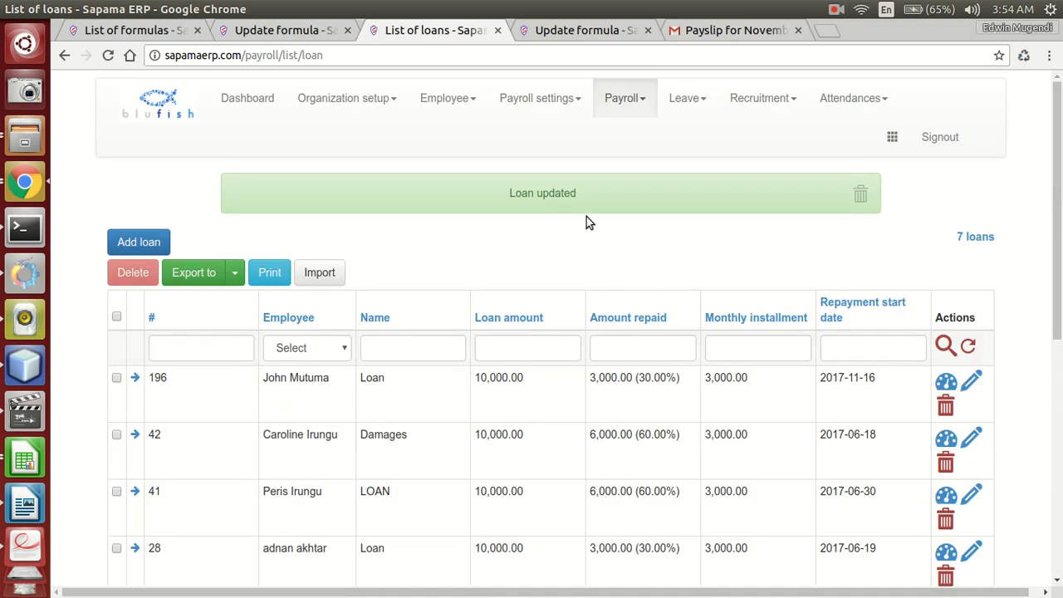
Start a new overtime record for the same employee who received the advance and the loan
{"action": "mouse_move", "coordinate": [833, 105]}
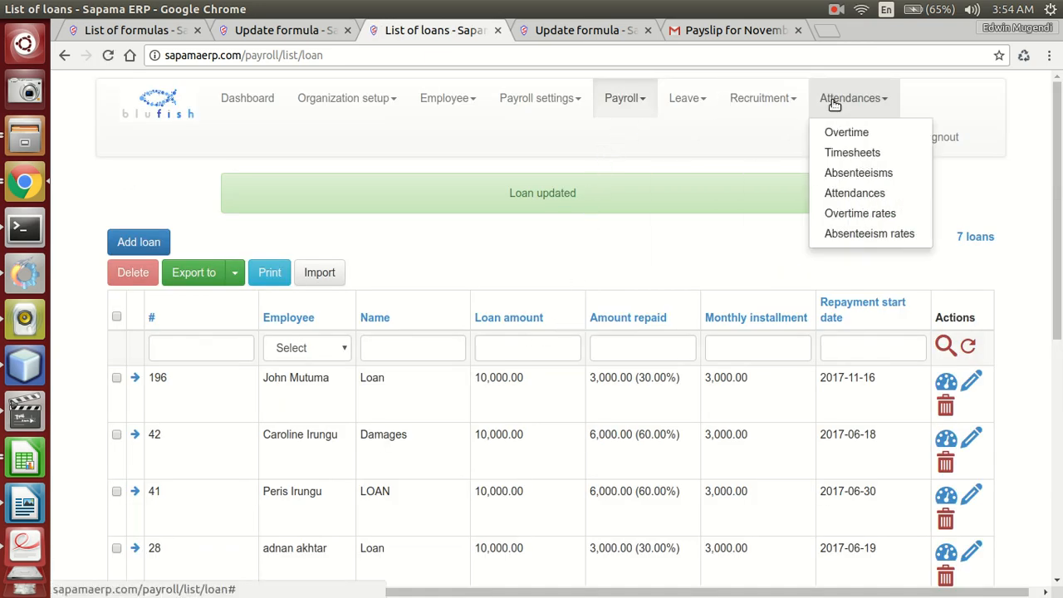
{"action": "left_click", "coordinate": [829, 135]}
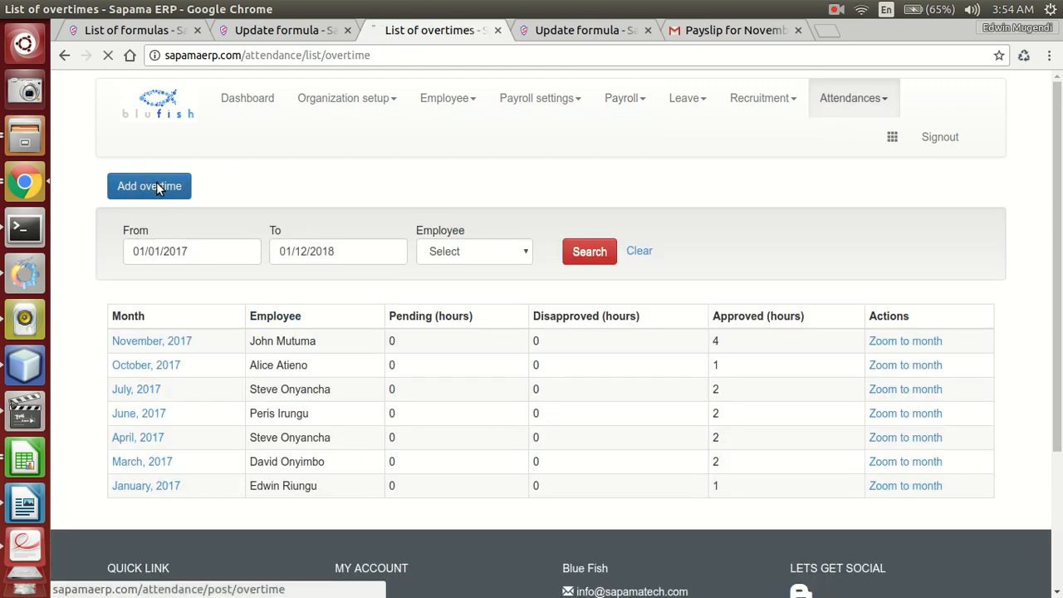
{"action": "left_click", "coordinate": [158, 185]}
{"action": "left_click", "coordinate": [216, 346]}
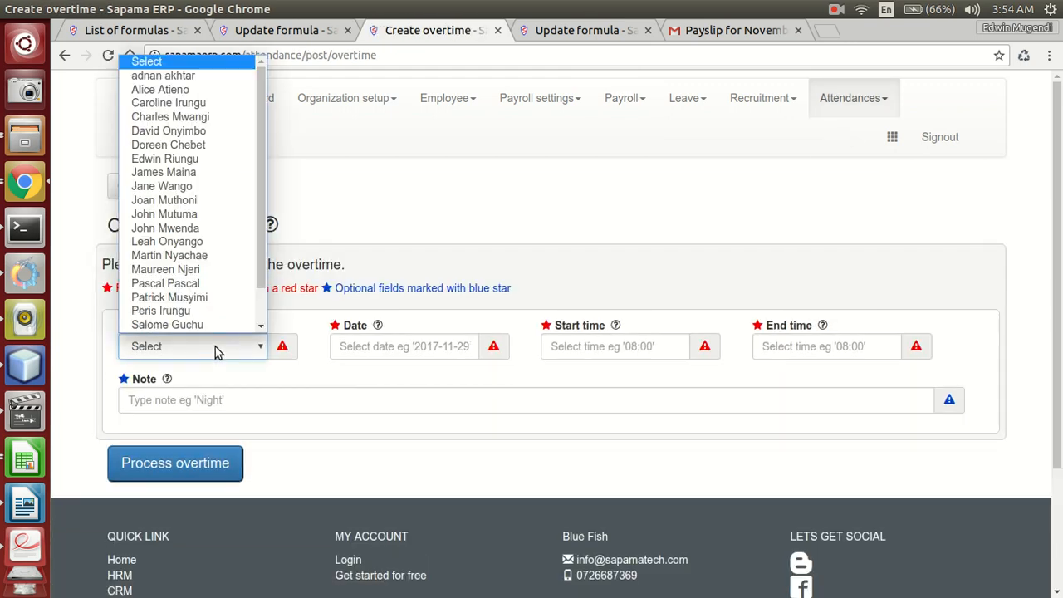
{"action": "left_click", "coordinate": [183, 213]}
Set the overtime date to 29/11/2017 with start time 03:54 and end time 05:54, and process the overtime
{"action": "left_click", "coordinate": [388, 350]}
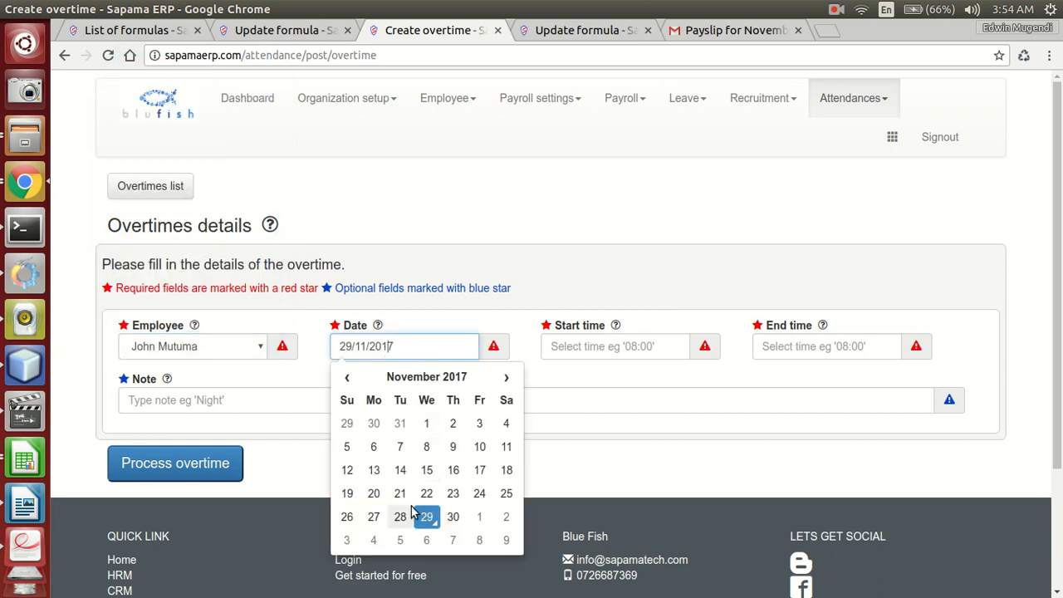
{"action": "left_click", "coordinate": [582, 350]}
{"action": "left_click", "coordinate": [812, 346]}
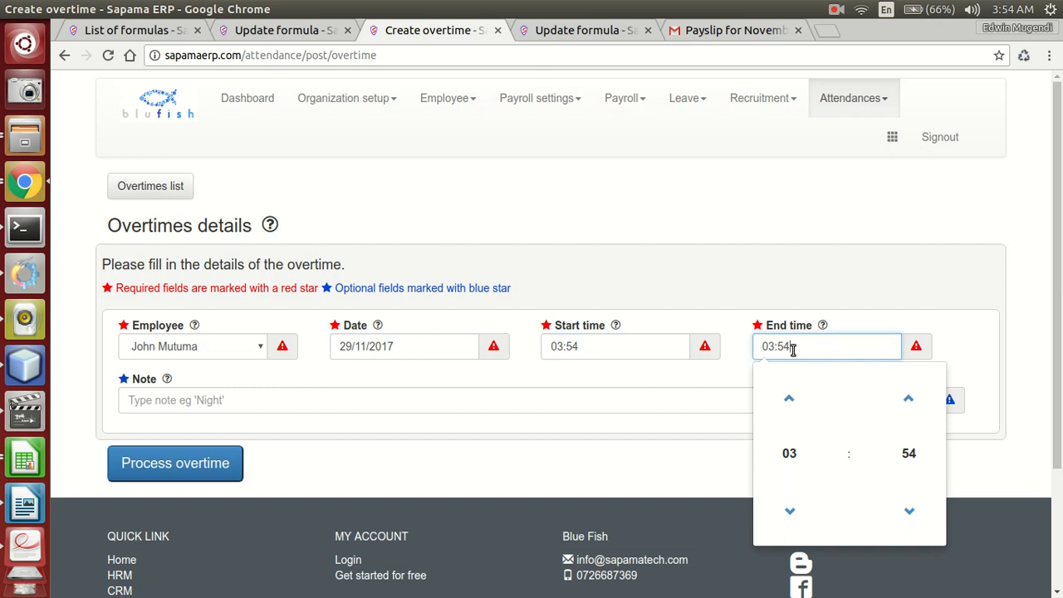
{"action": "left_click", "coordinate": [790, 398]}
{"action": "left_click", "coordinate": [789, 398]}
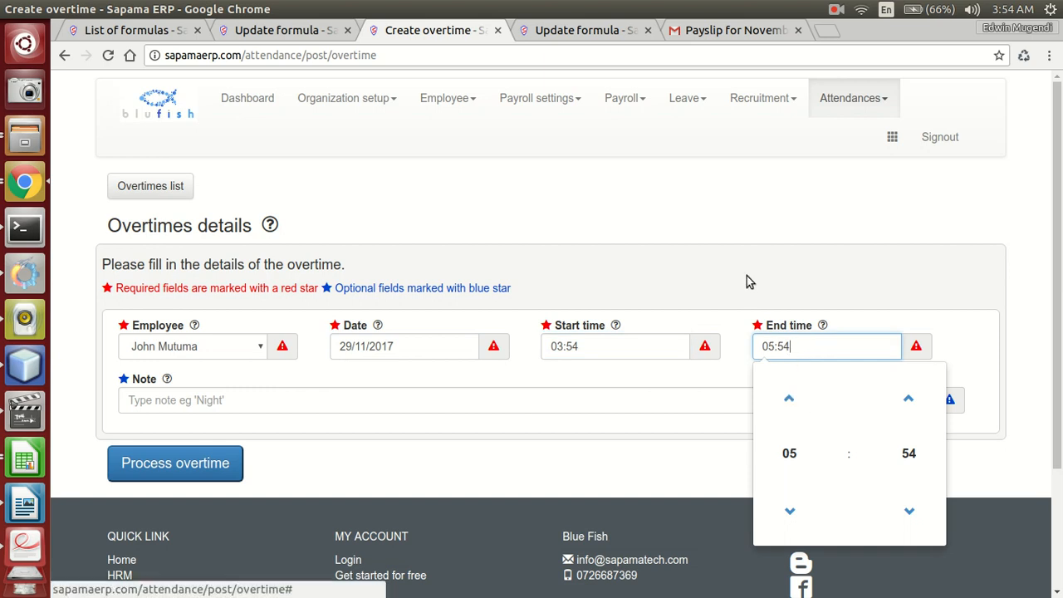
{"action": "left_click", "coordinate": [230, 462]}
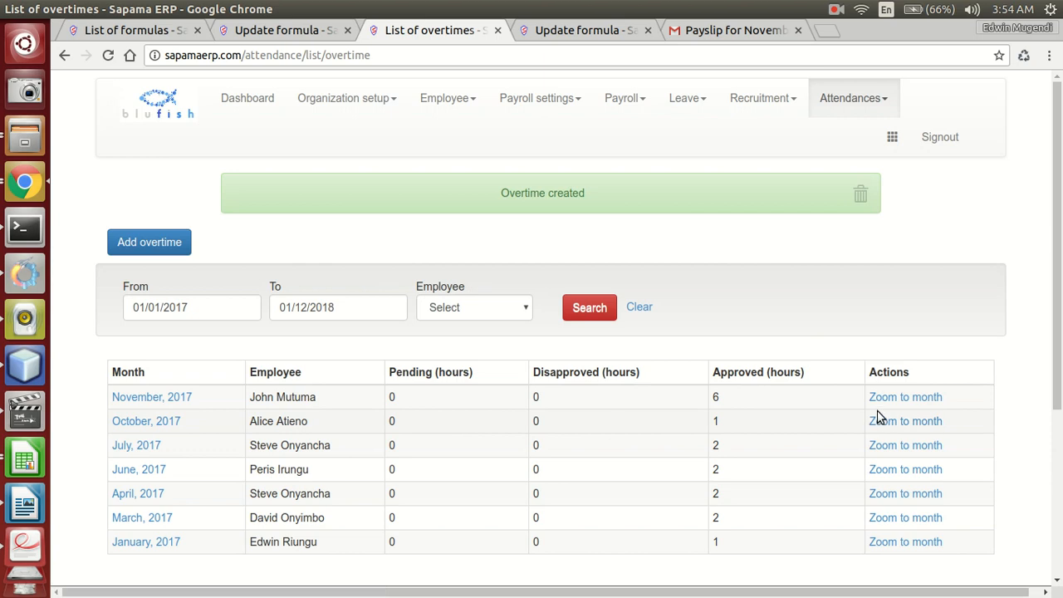
Open the employee's November 2017 overtime details and examine the basic pay, hourly rate and overtime rate behind the amount
{"action": "left_click", "coordinate": [183, 397]}
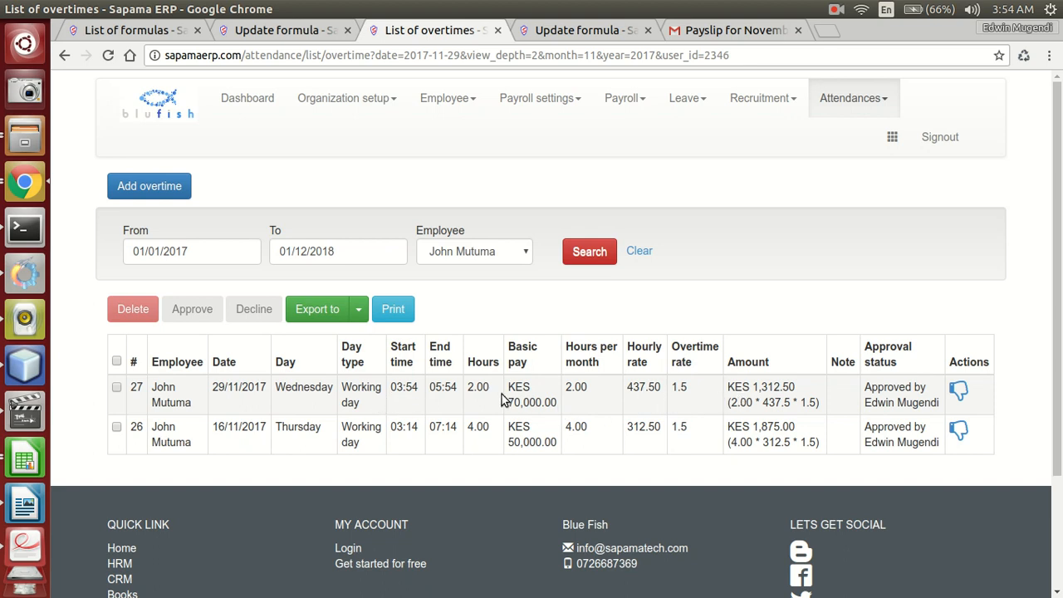
{"action": "left_click_drag", "start_coordinate": [506, 403], "coordinate": [555, 403]}
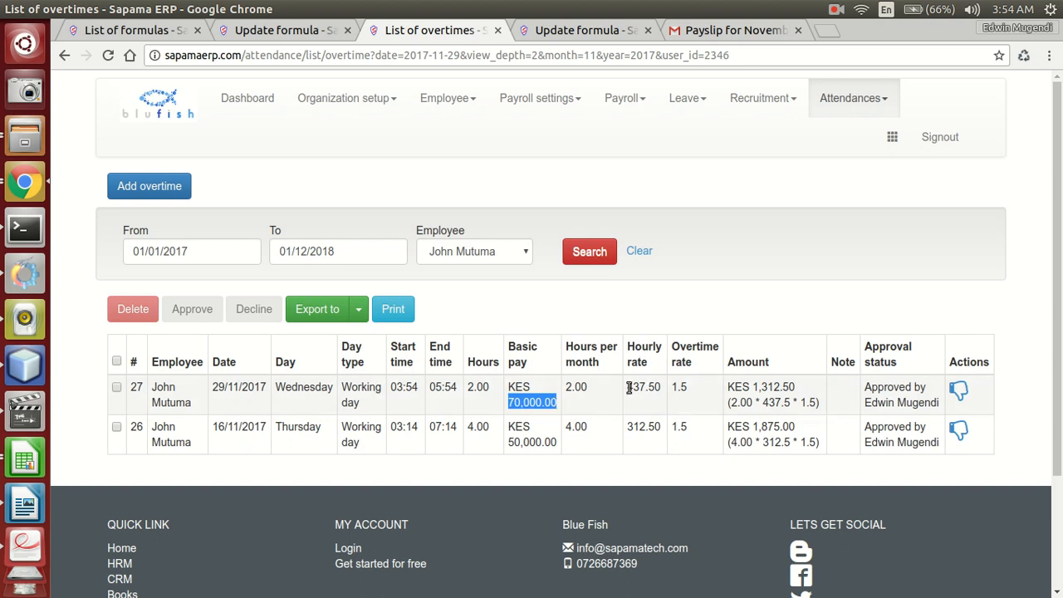
{"action": "left_click_drag", "start_coordinate": [629, 388], "coordinate": [661, 388]}
{"action": "double_click", "coordinate": [681, 347]}
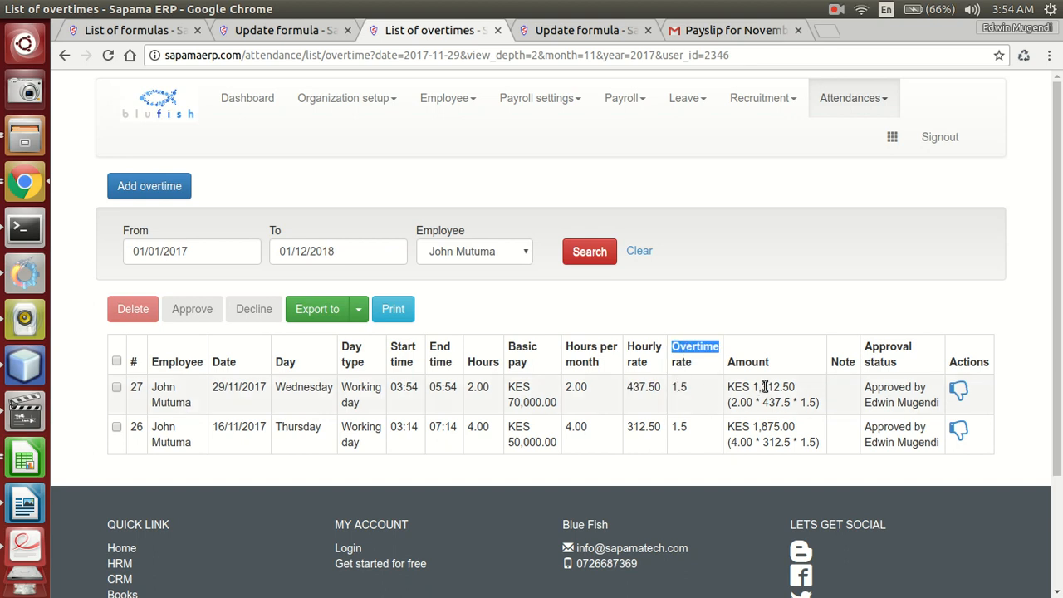
Go to payroll processing and select all employees for the payroll run
{"action": "left_click", "coordinate": [624, 98]}
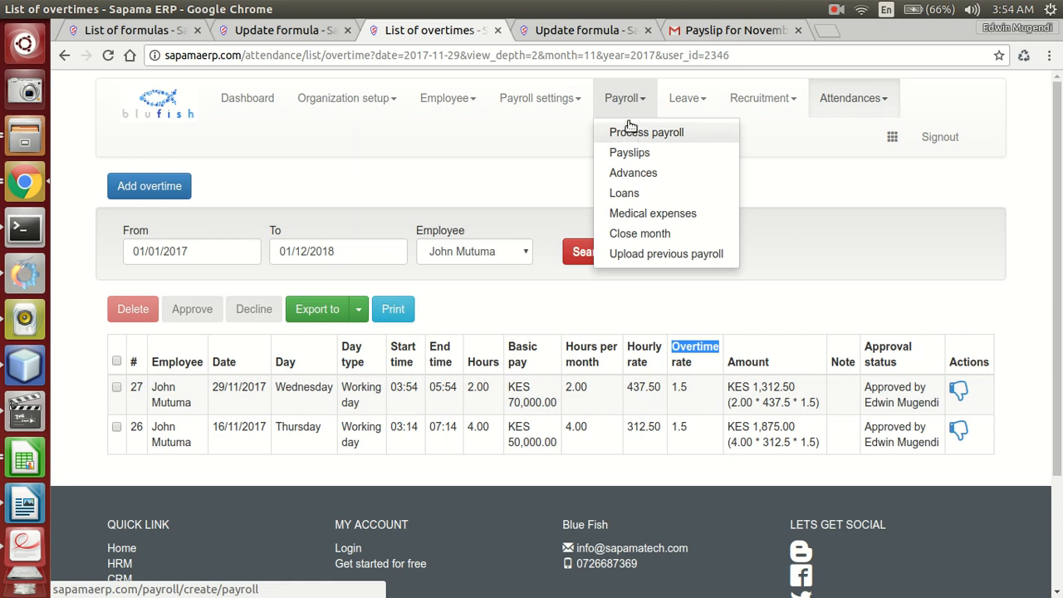
{"action": "left_click", "coordinate": [634, 133]}
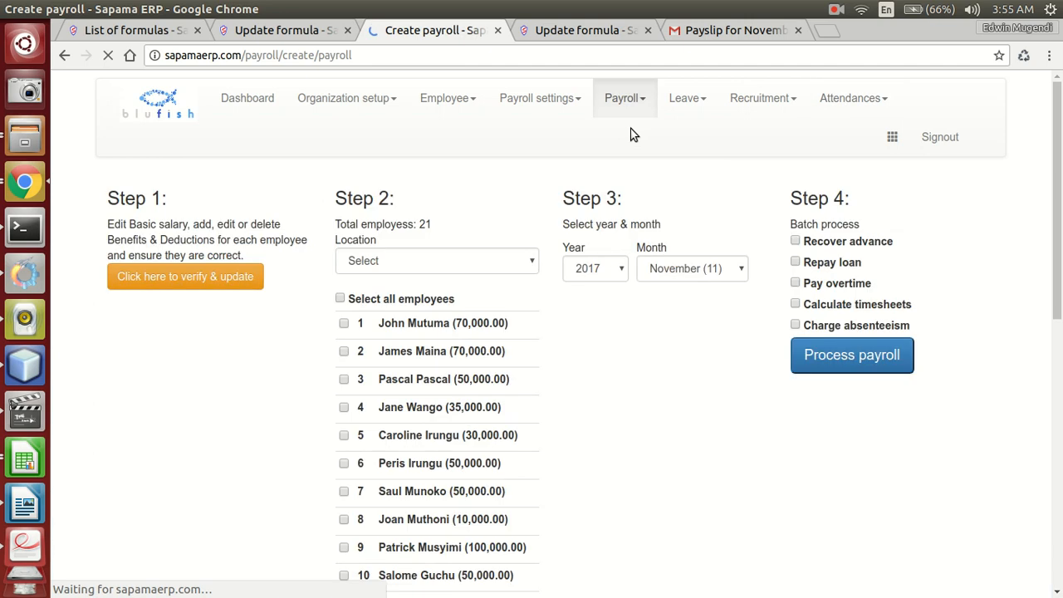
{"action": "scroll", "coordinate": [387, 248], "scroll_direction": "down", "scroll_amount": 3}
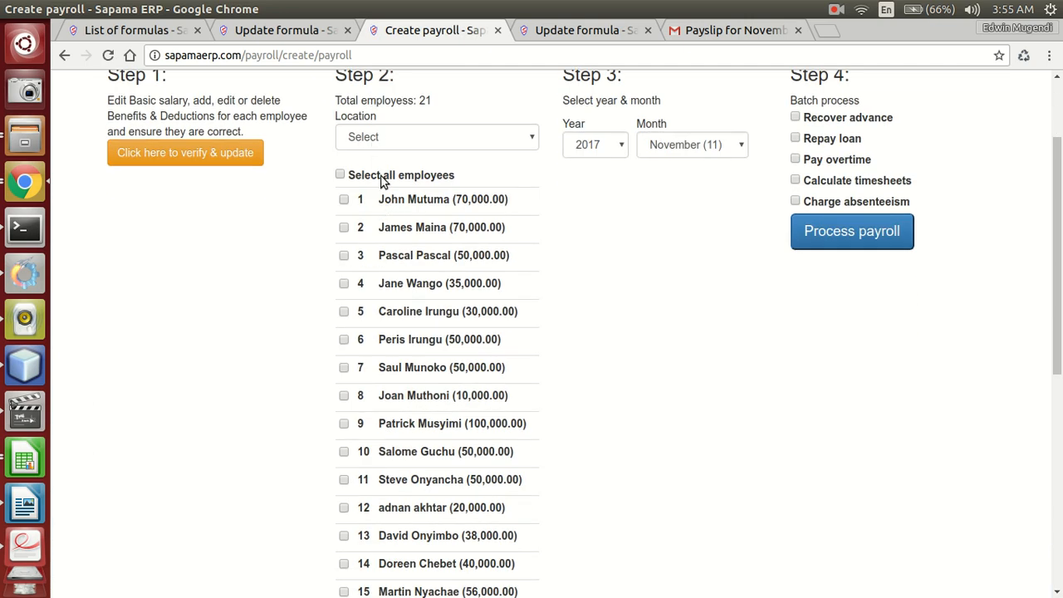
{"action": "left_click", "coordinate": [388, 174]}
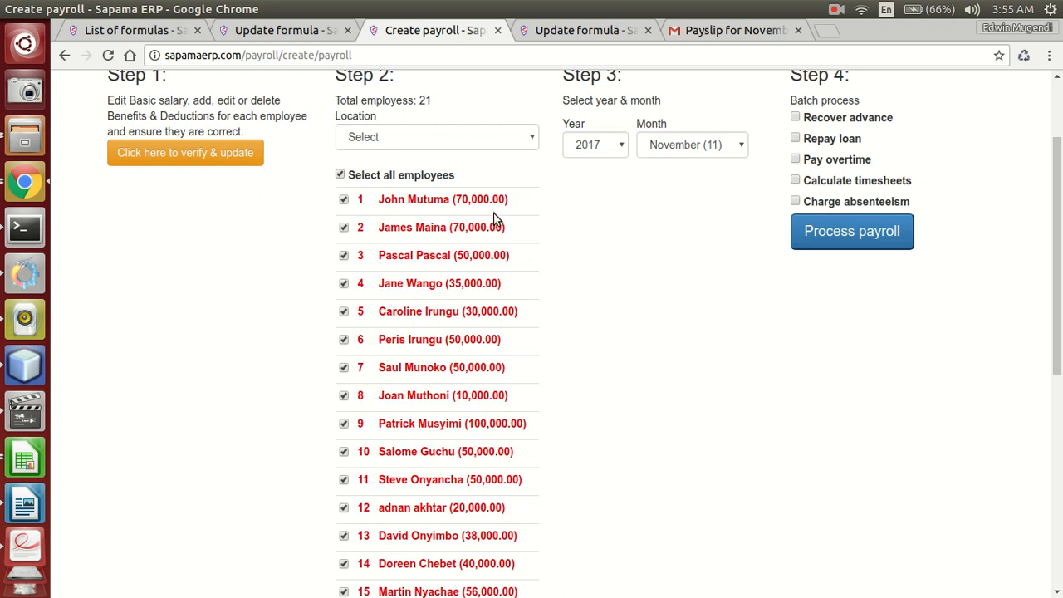
{"action": "left_click", "coordinate": [425, 259]}
{"action": "left_click", "coordinate": [433, 203]}
{"action": "left_click", "coordinate": [432, 228]}
{"action": "left_click", "coordinate": [431, 259]}
{"action": "scroll", "coordinate": [647, 241], "scroll_direction": "up", "scroll_amount": 3}
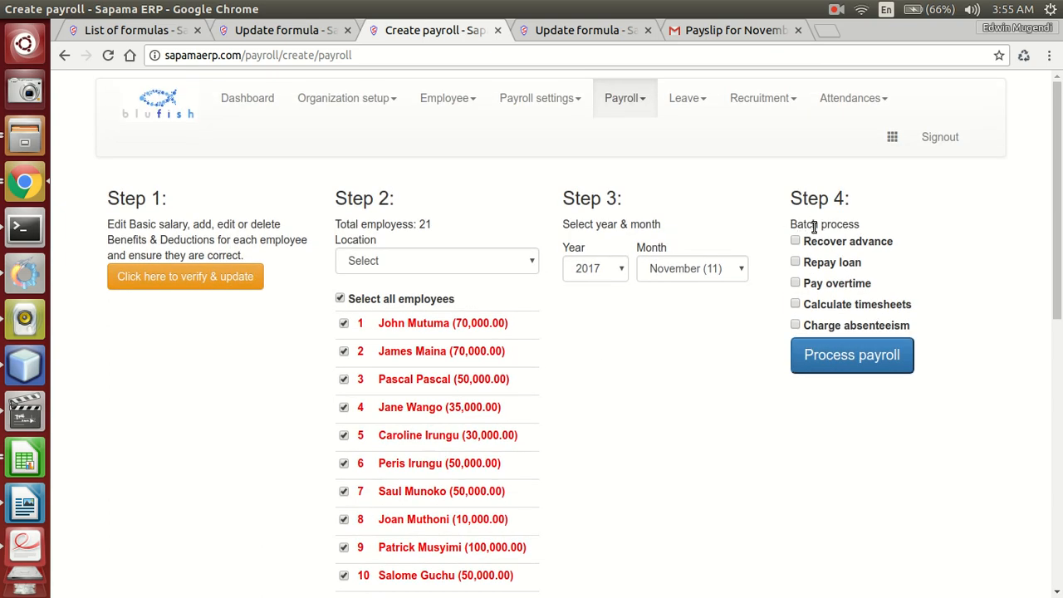
Process the payroll of the selected employees for year 2017, month November (11)
{"action": "left_click", "coordinate": [586, 275]}
{"action": "left_click", "coordinate": [657, 274]}
{"action": "left_click", "coordinate": [659, 273]}
{"action": "left_click", "coordinate": [774, 246]}
{"action": "left_click", "coordinate": [849, 242]}
{"action": "left_click", "coordinate": [832, 355]}
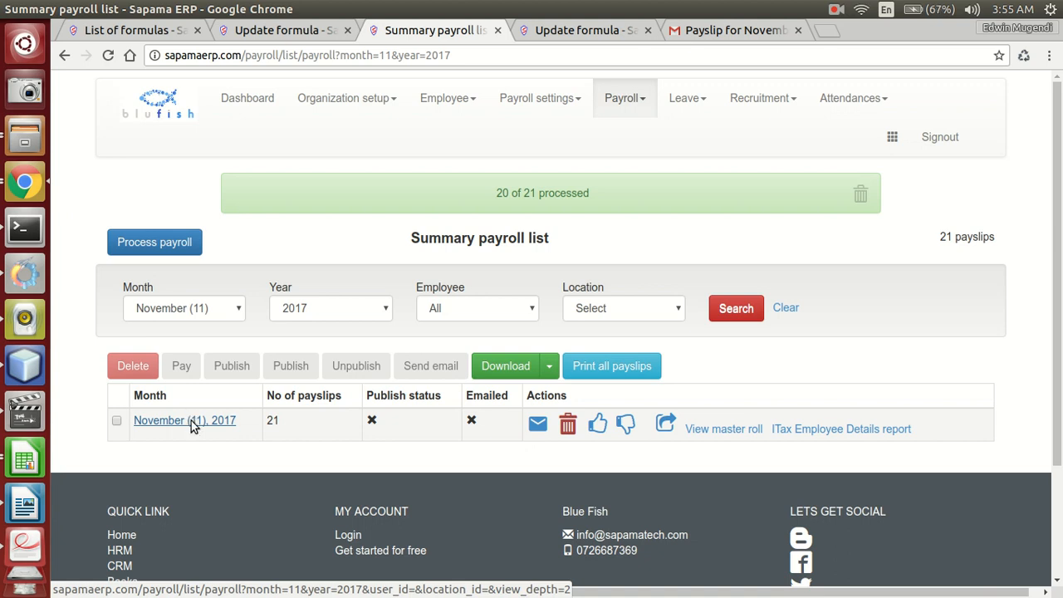
Open the detailed November 2017 payroll list and review the last-listed employee's payslip, including NSSF, NHIF, Sacco and Insurance deductions
{"action": "left_click", "coordinate": [192, 426]}
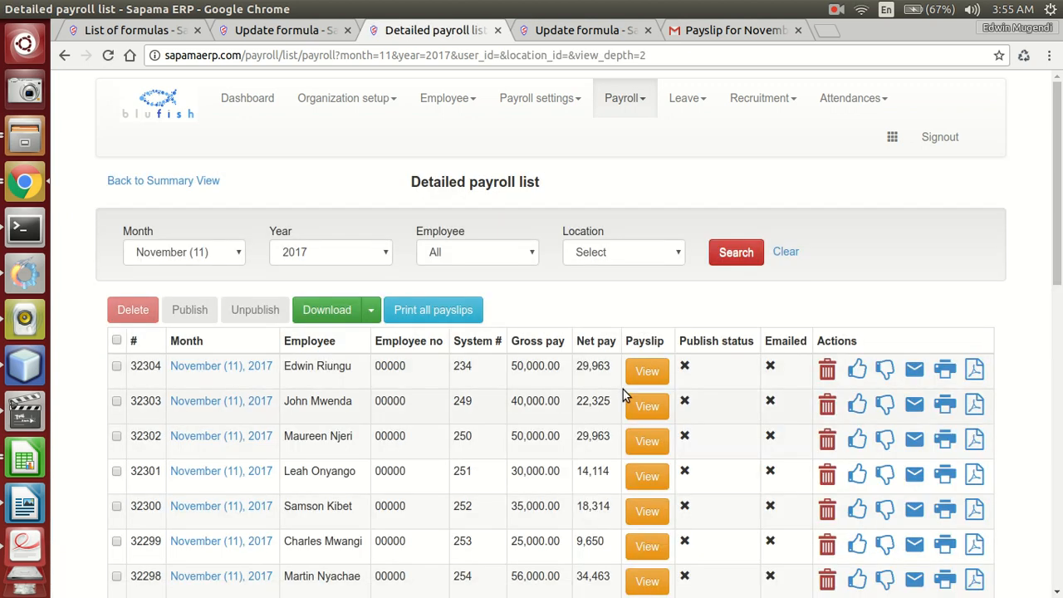
{"action": "scroll", "coordinate": [514, 385], "scroll_direction": "down", "scroll_amount": 10}
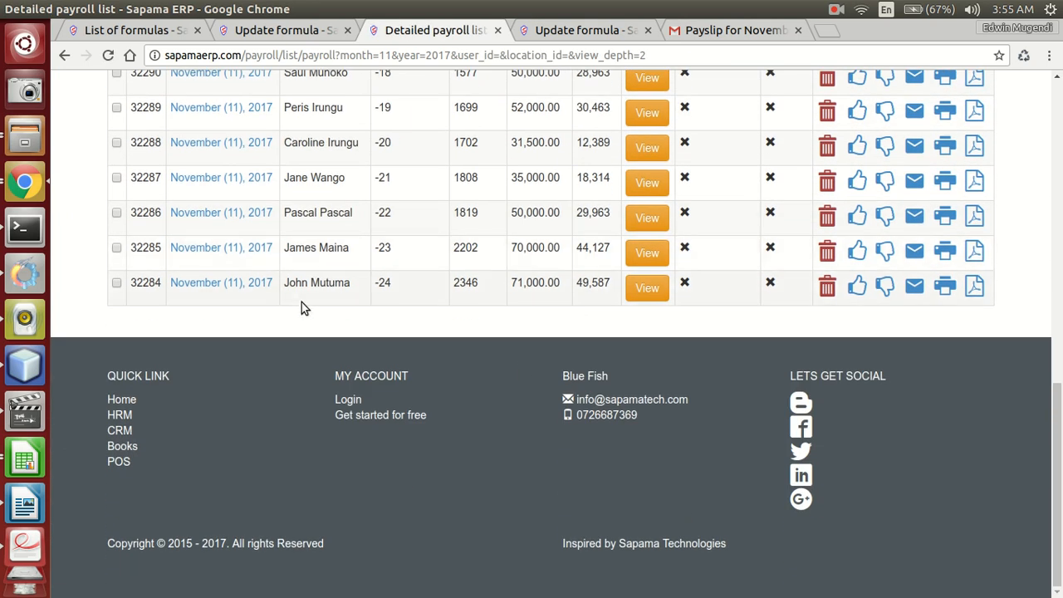
{"action": "left_click", "coordinate": [642, 288]}
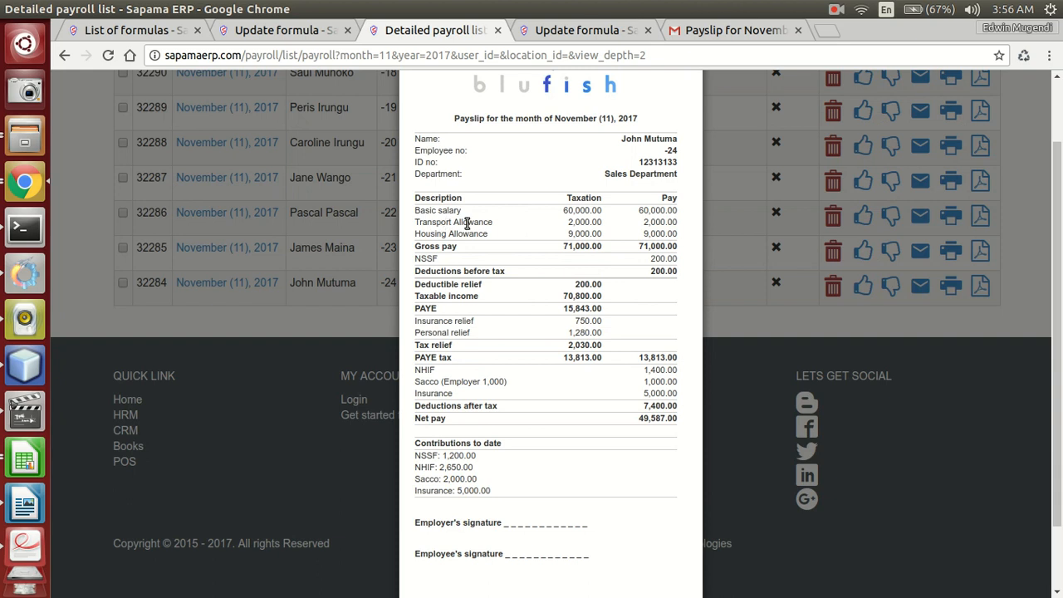
{"action": "double_click", "coordinate": [425, 259]}
{"action": "double_click", "coordinate": [424, 372]}
{"action": "double_click", "coordinate": [428, 382]}
{"action": "double_click", "coordinate": [433, 393]}
{"action": "scroll", "coordinate": [436, 396], "scroll_direction": "down", "scroll_amount": 2}
{"action": "left_click", "coordinate": [669, 545]}
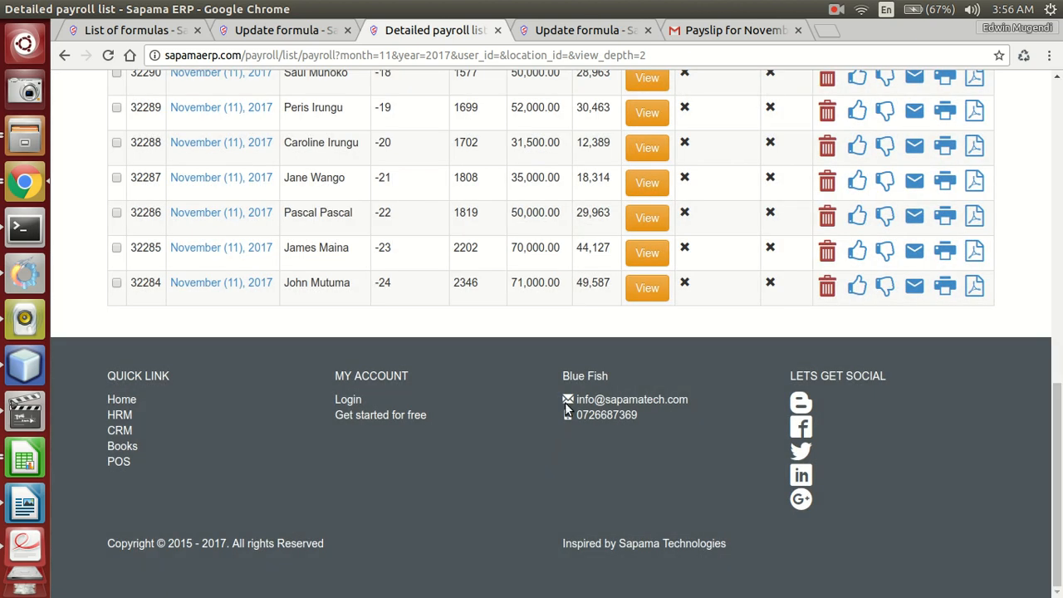
Email the November 2017 payslip to the last employee in the detailed payroll list
{"action": "left_click", "coordinate": [914, 288]}
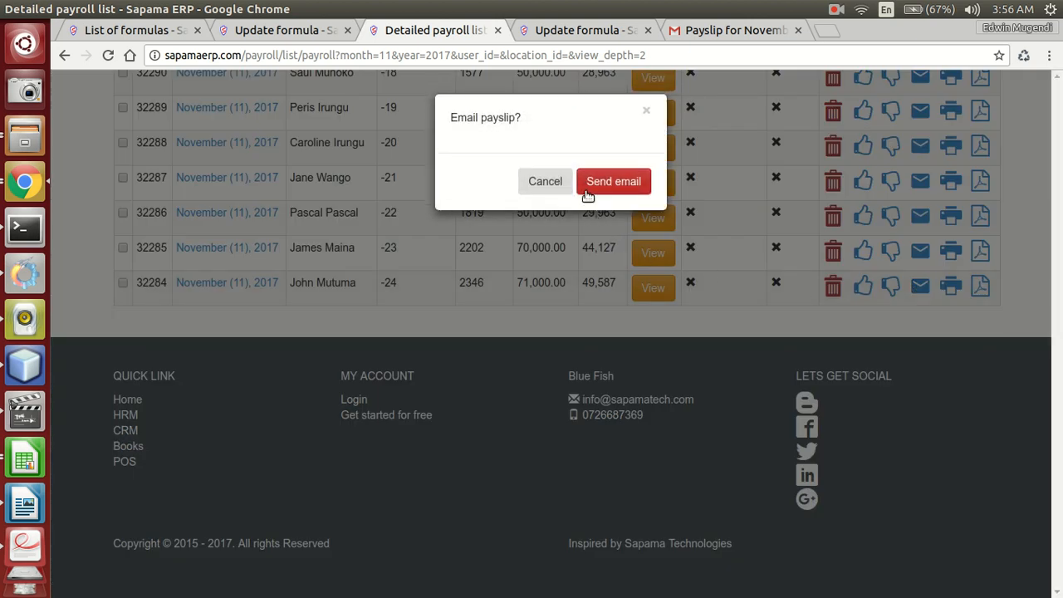
{"action": "left_click", "coordinate": [619, 183]}
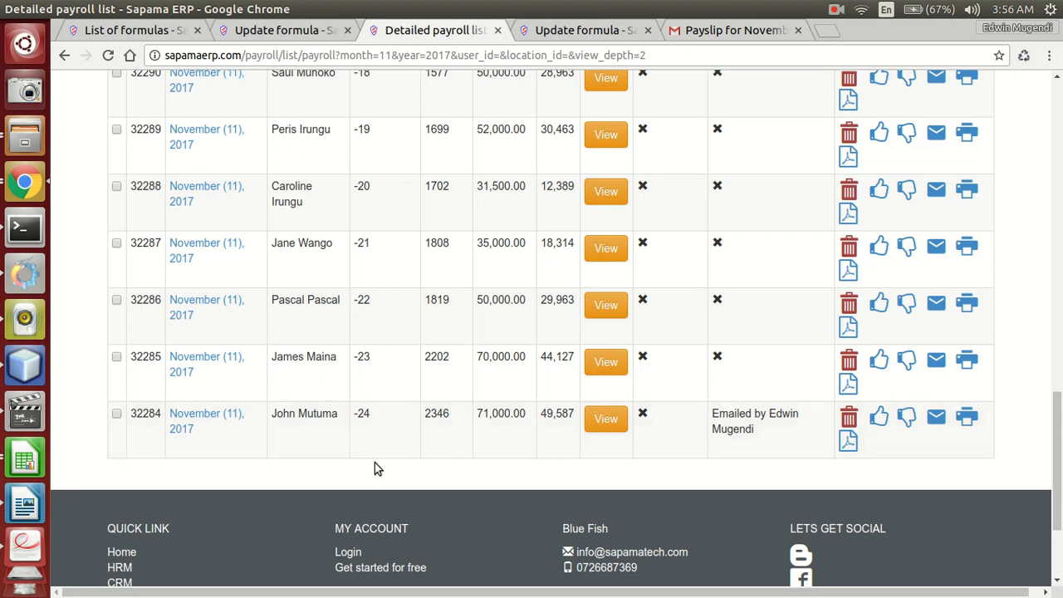
Return to the summary payroll list, select November (11), 2017, and open its bulk payslip email confirmation without sending
{"action": "scroll", "coordinate": [374, 463], "scroll_direction": "up", "scroll_amount": 15}
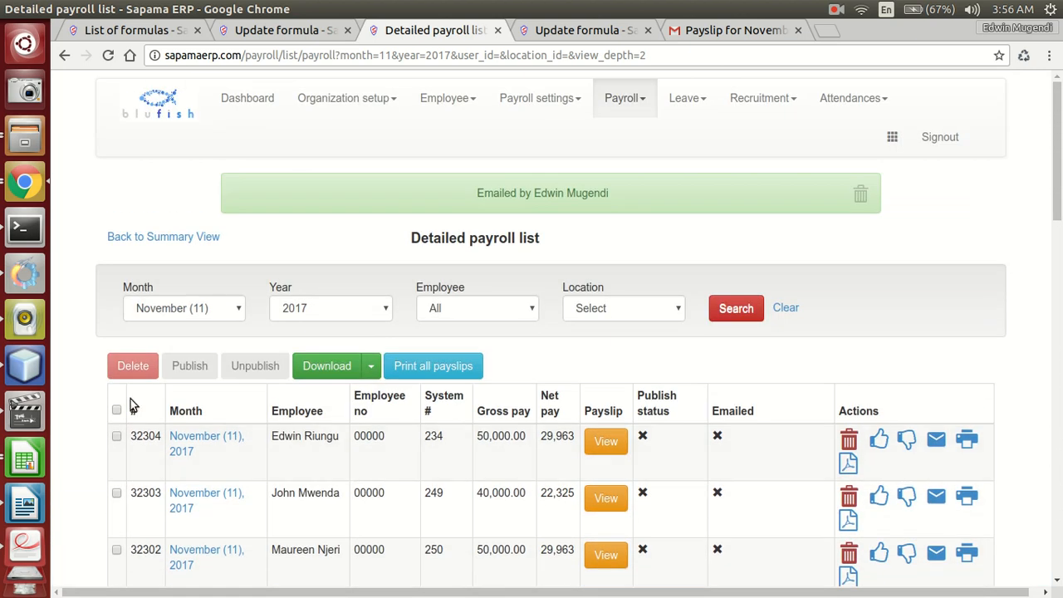
{"action": "left_click", "coordinate": [176, 241]}
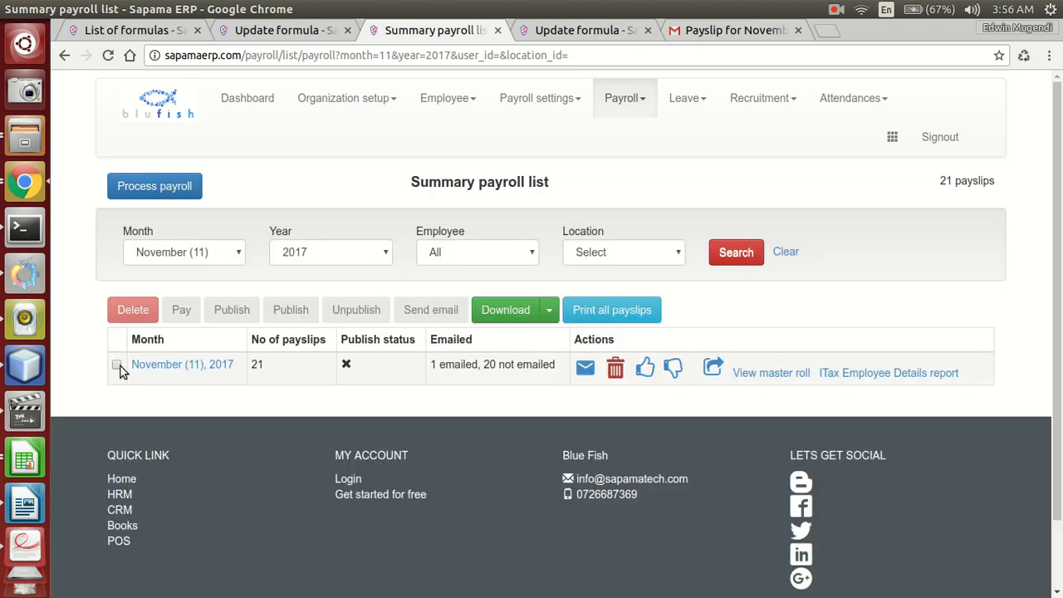
{"action": "left_click", "coordinate": [117, 366]}
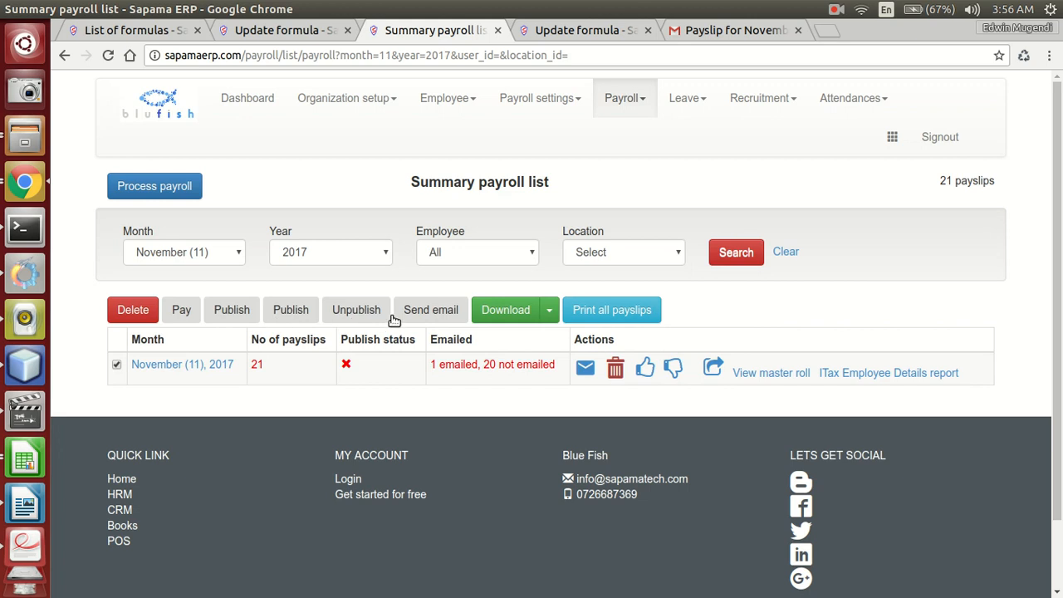
{"action": "left_click", "coordinate": [420, 311]}
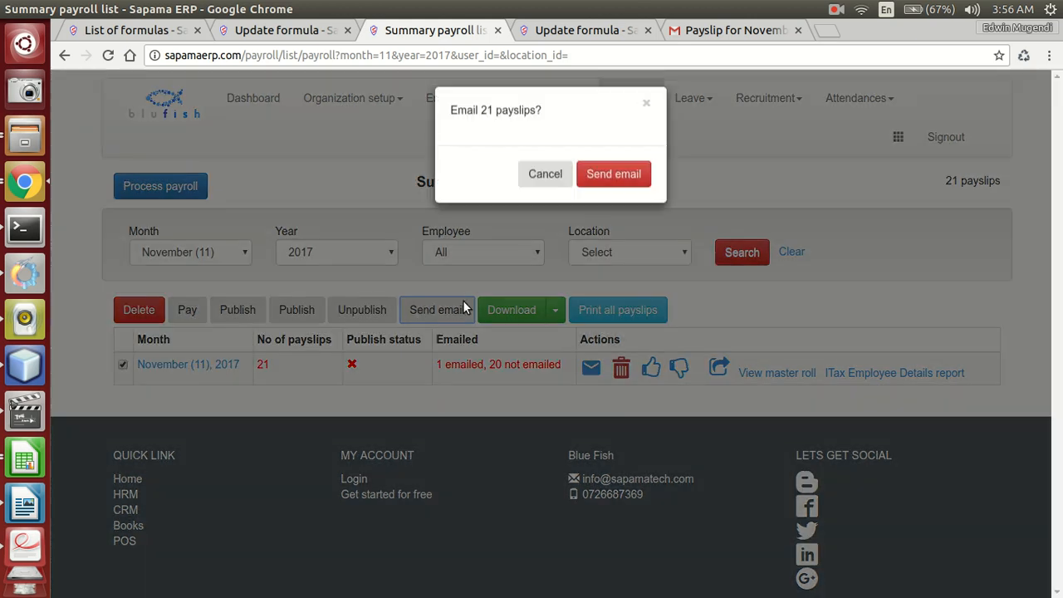
{"action": "left_click", "coordinate": [647, 113]}
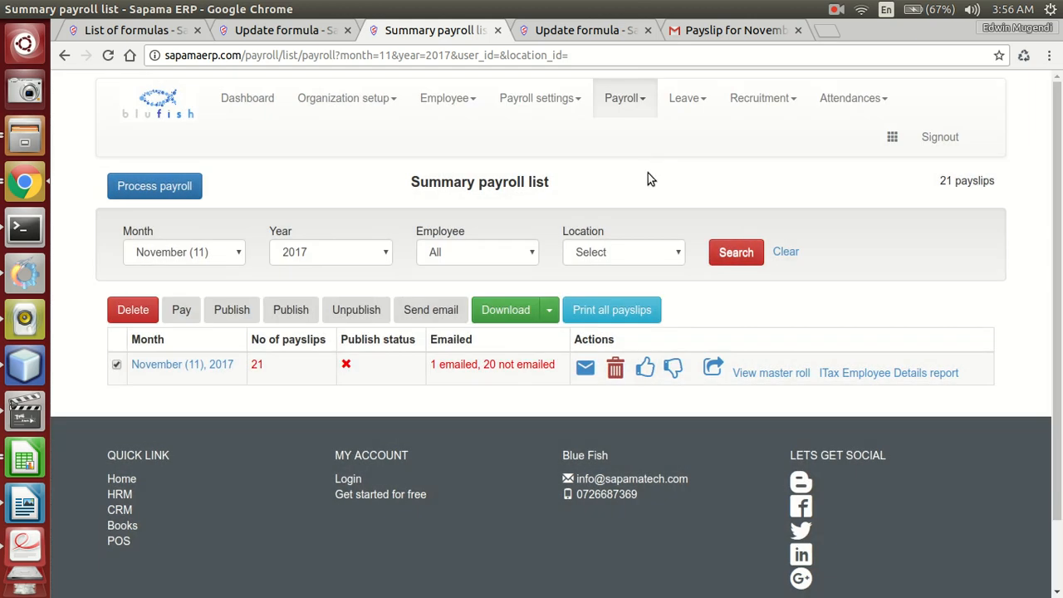
Switch to Gmail, open the newest November 2017 payslip email from Blue Fish and view its attached PDF payslip
{"action": "left_click", "coordinate": [683, 33]}
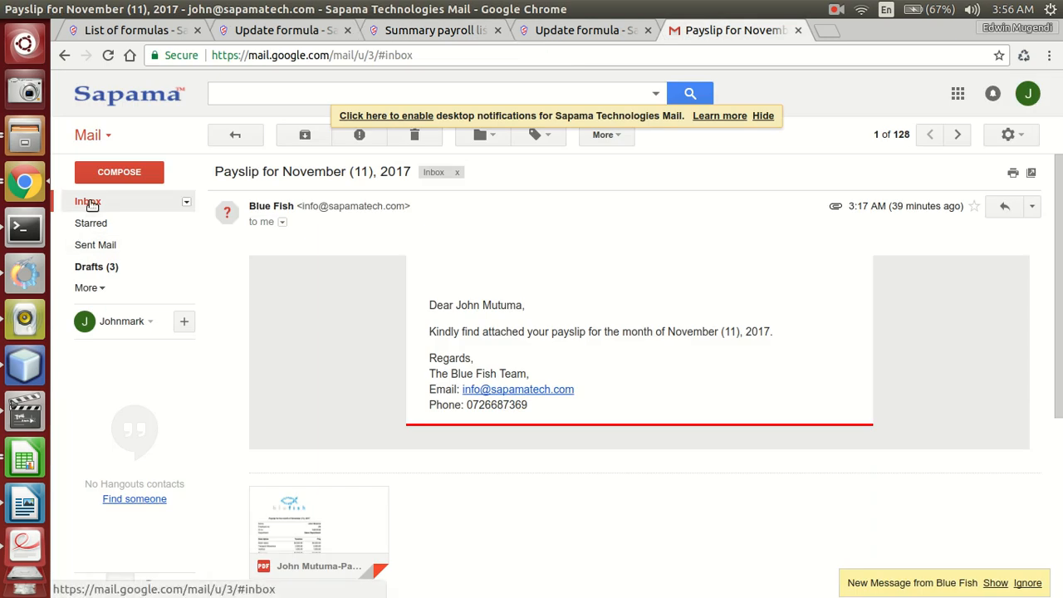
{"action": "left_click", "coordinate": [90, 204]}
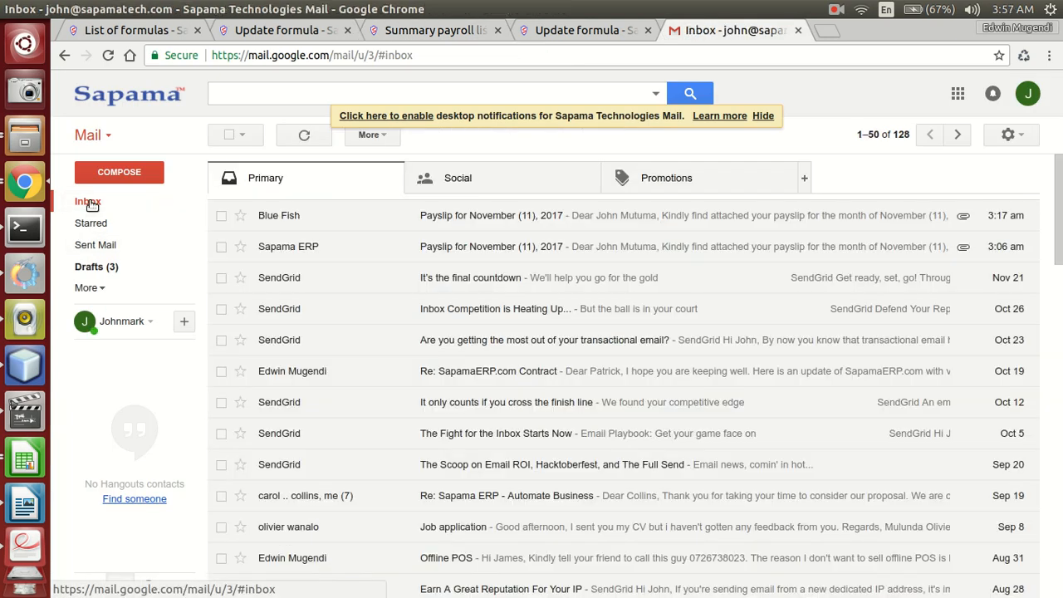
{"action": "left_click", "coordinate": [474, 222]}
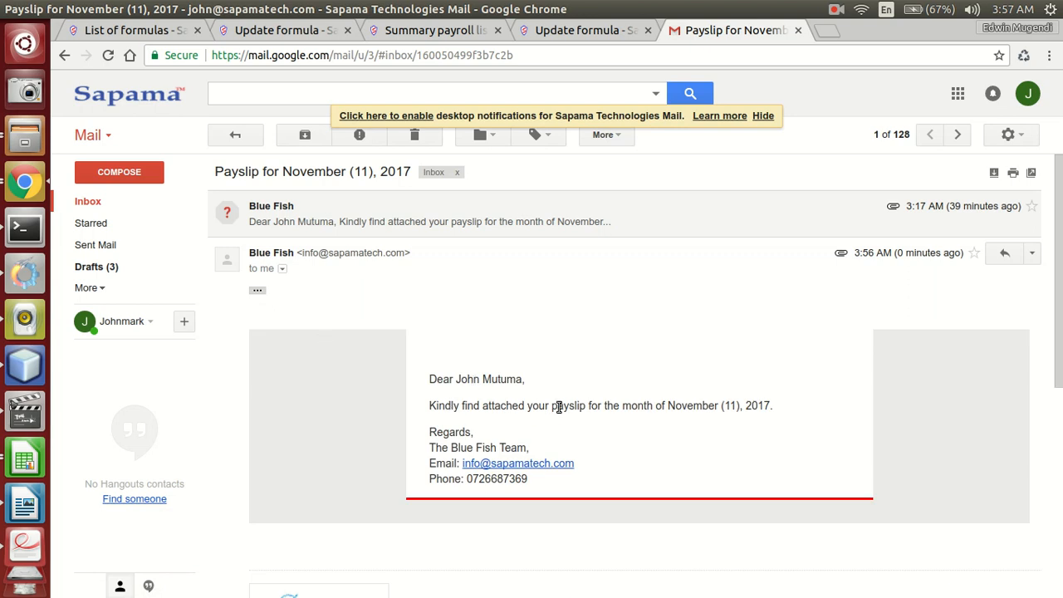
{"action": "double_click", "coordinate": [699, 406]}
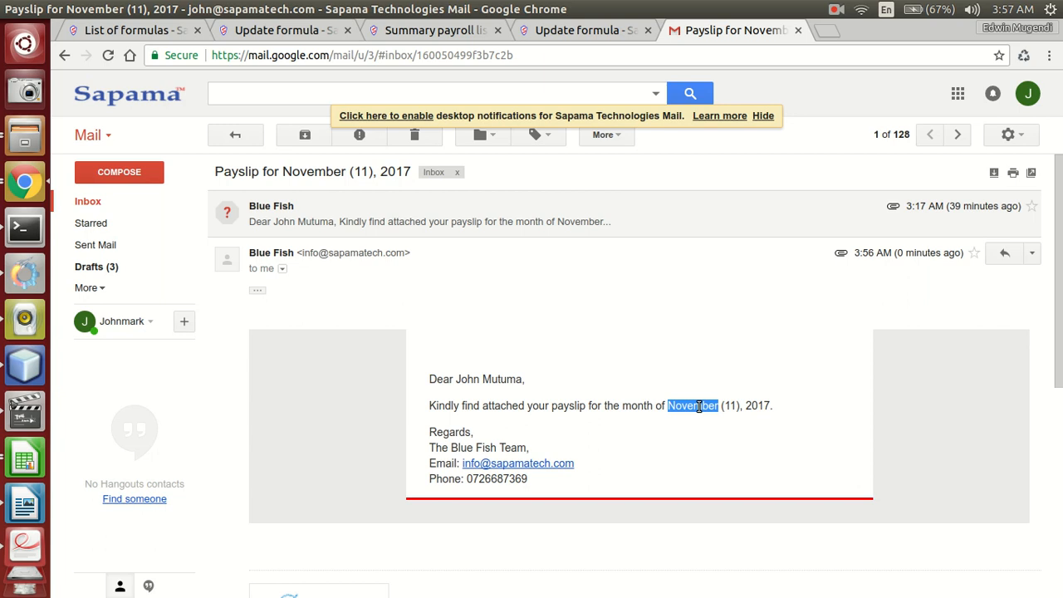
{"action": "scroll", "coordinate": [429, 385], "scroll_direction": "down", "scroll_amount": 4}
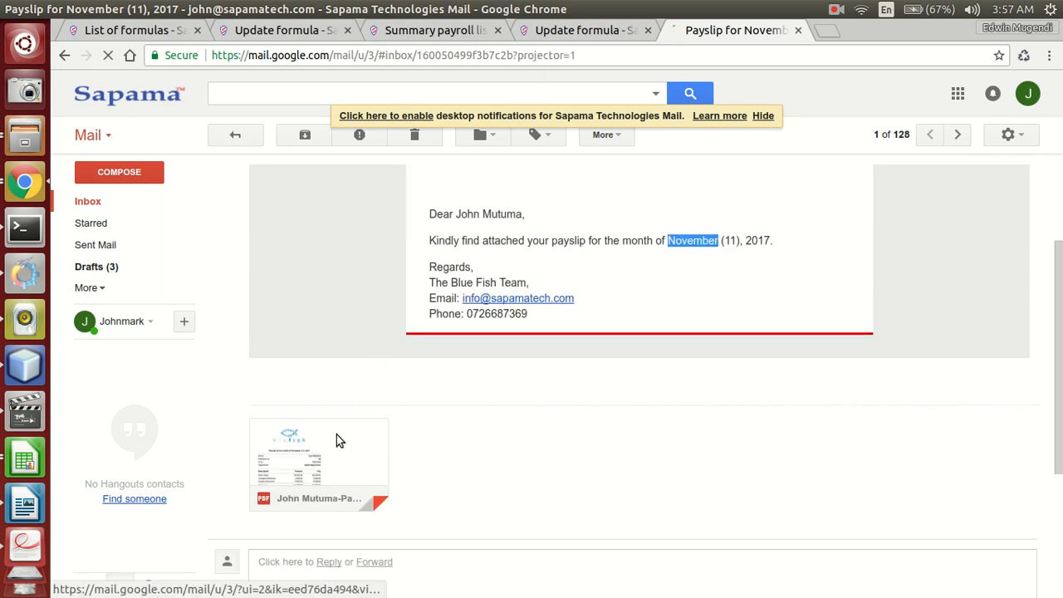
{"action": "left_click", "coordinate": [325, 451]}
{"action": "scroll", "coordinate": [408, 297], "scroll_direction": "down", "scroll_amount": 5}
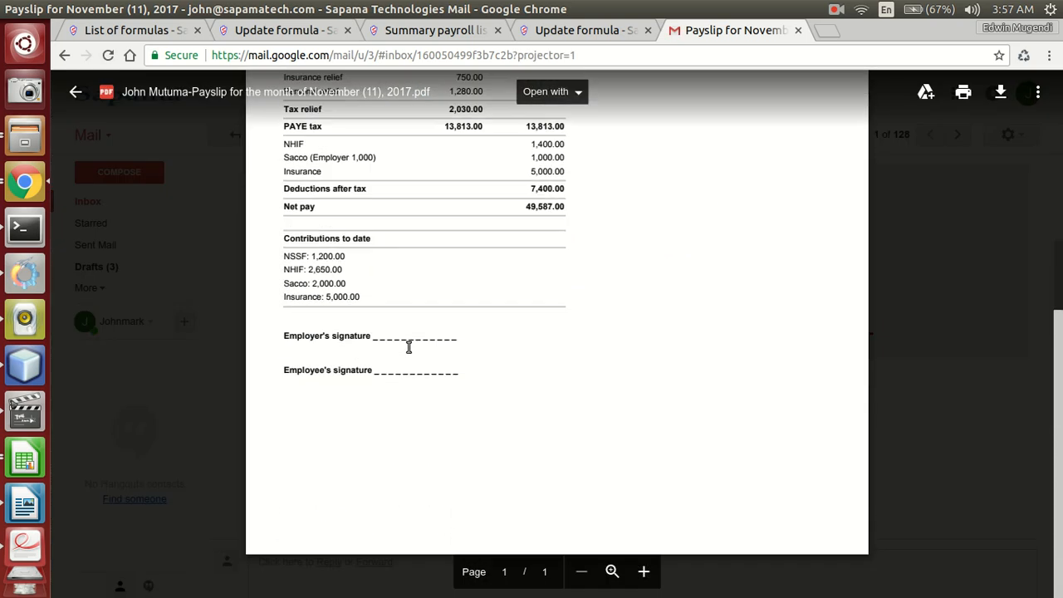
Switch back to the summary payroll list in Sapama ERP
{"action": "left_click", "coordinate": [584, 30]}
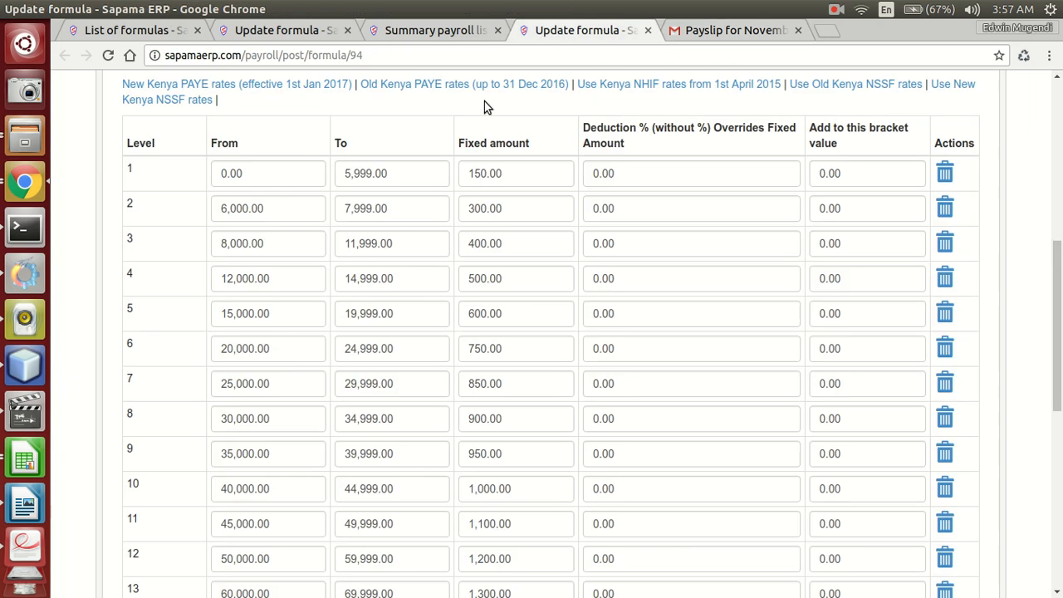
{"action": "left_click", "coordinate": [451, 33]}
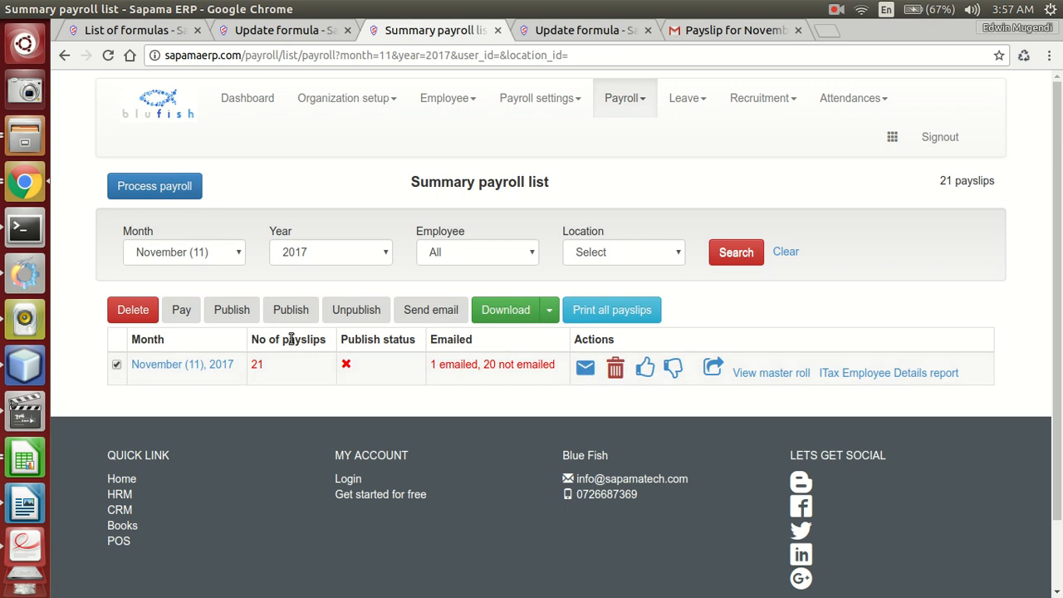
Publish the payslips of the selected November (11), 2017 payroll
{"action": "left_click", "coordinate": [233, 312]}
{"action": "left_click", "coordinate": [616, 185]}
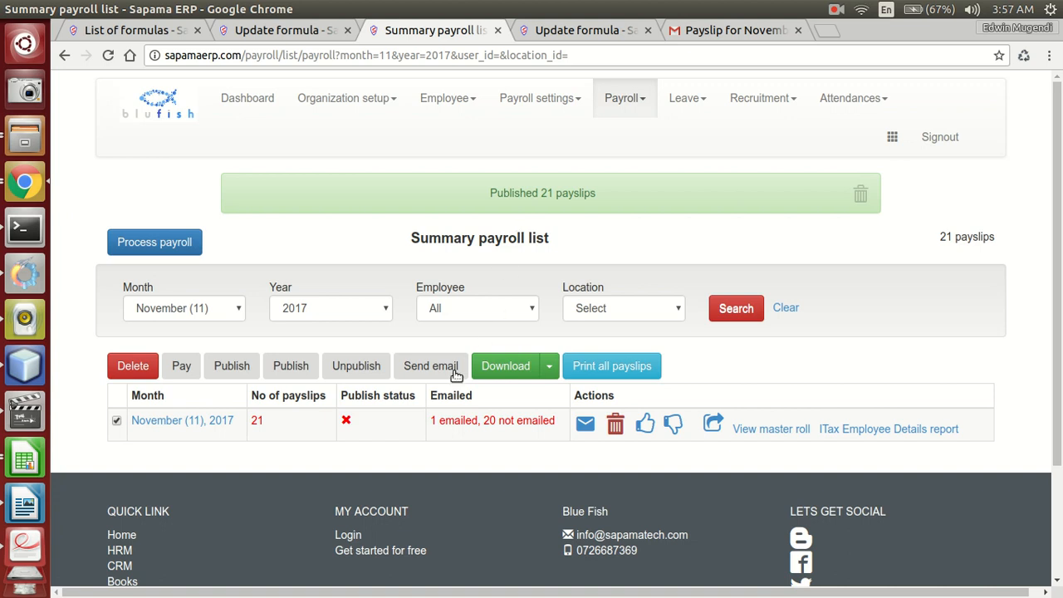
Download the November 2017 ITax Employee Details report and open the CSV file in LibreOffice Calc
{"action": "left_click", "coordinate": [551, 368]}
{"action": "scroll", "coordinate": [553, 368], "scroll_direction": "down", "scroll_amount": 3}
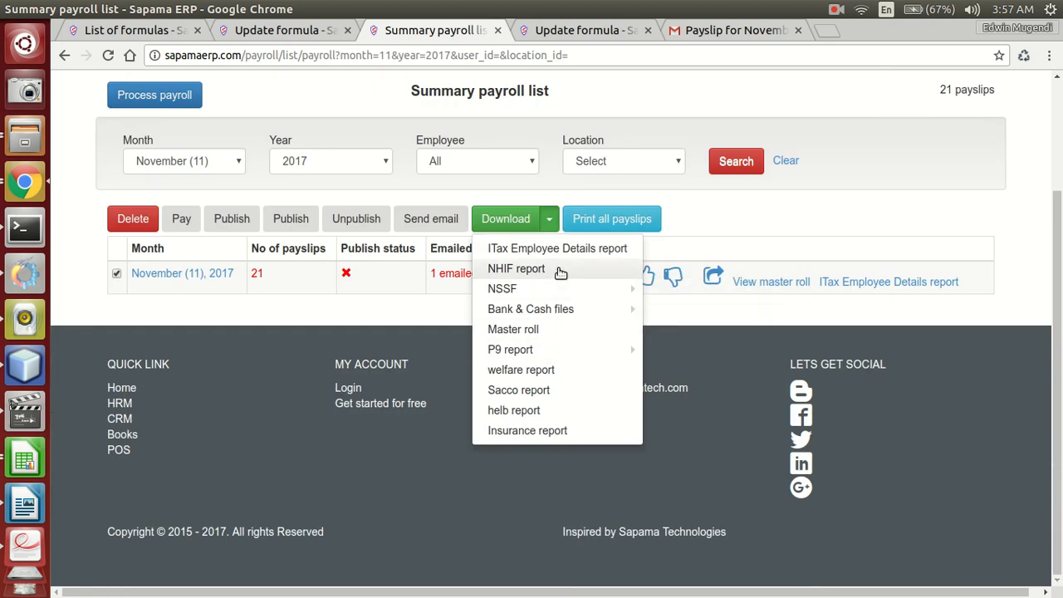
{"action": "left_click", "coordinate": [558, 249]}
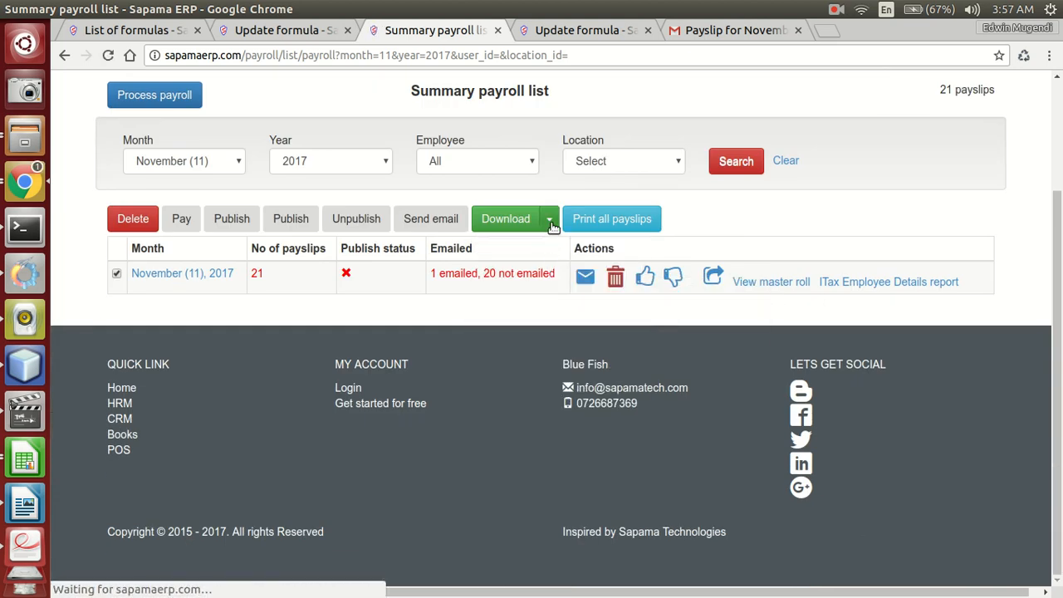
{"action": "left_click", "coordinate": [133, 581]}
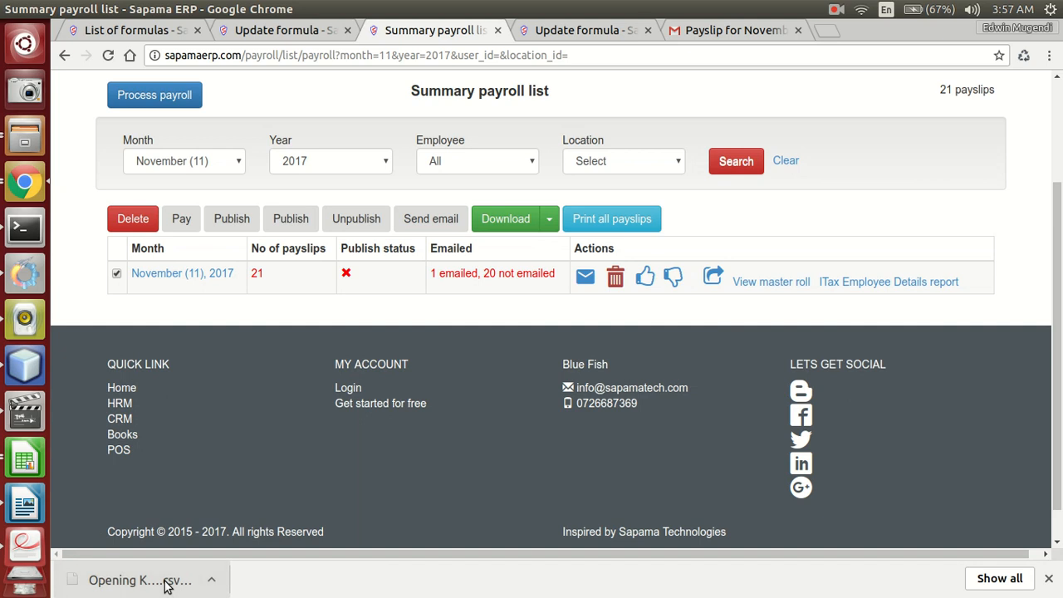
{"action": "left_click", "coordinate": [633, 553]}
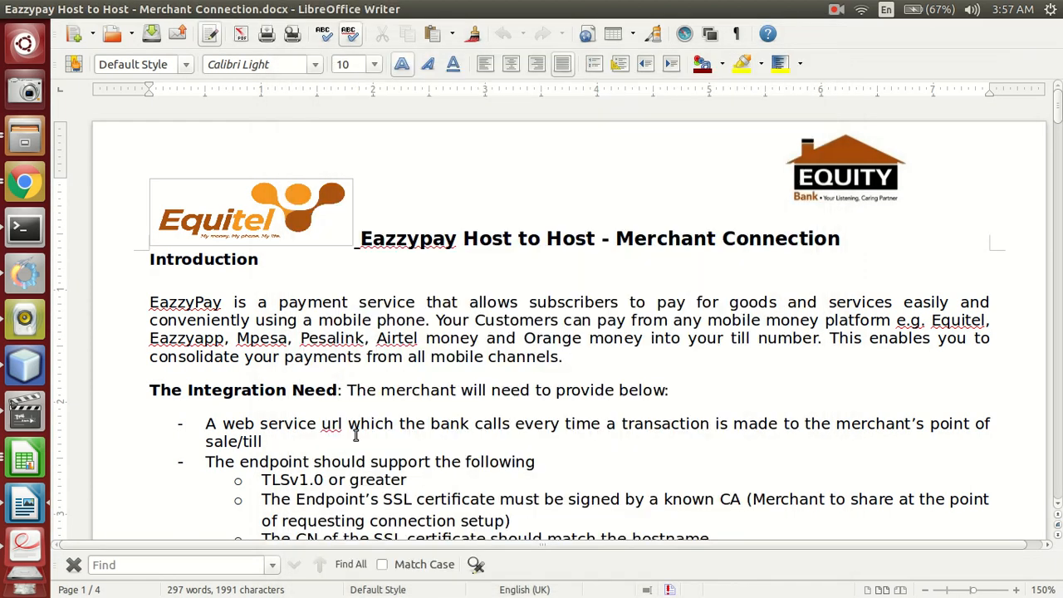
{"action": "left_click", "coordinate": [10, 10]}
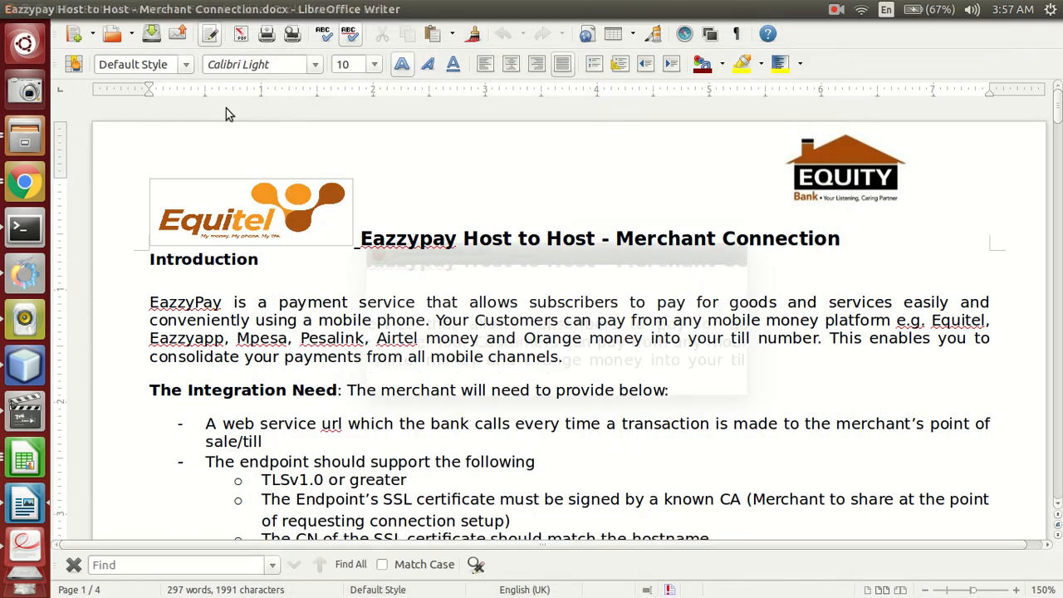
{"action": "left_click", "coordinate": [571, 373]}
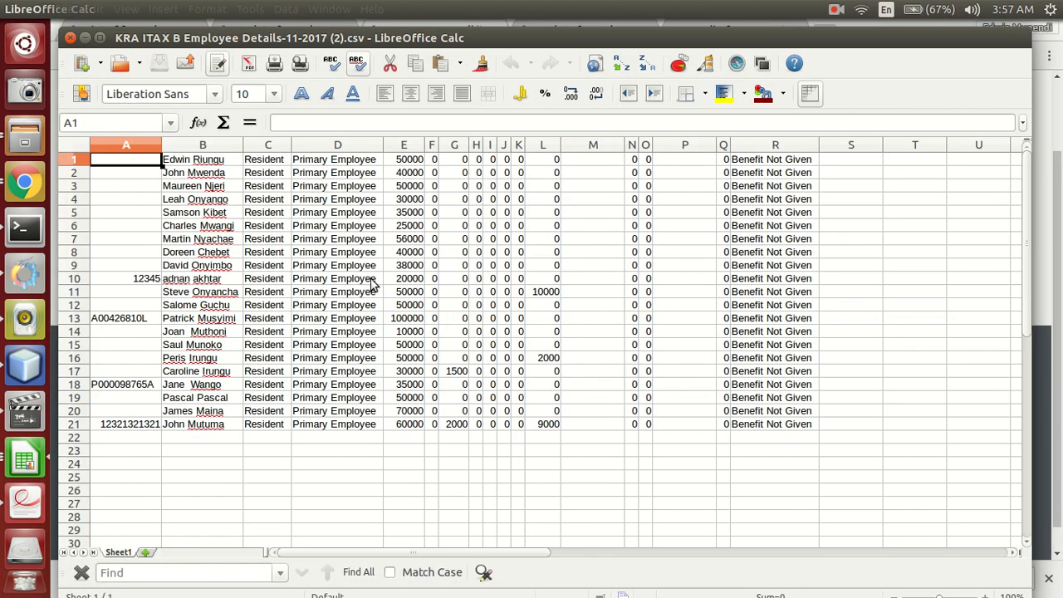
Switch back to Sapama ERP, download the November 2017 NHIF report and New NSSF format report, and open the NHIF file in LibreOffice Calc
{"action": "left_click", "coordinate": [23, 184]}
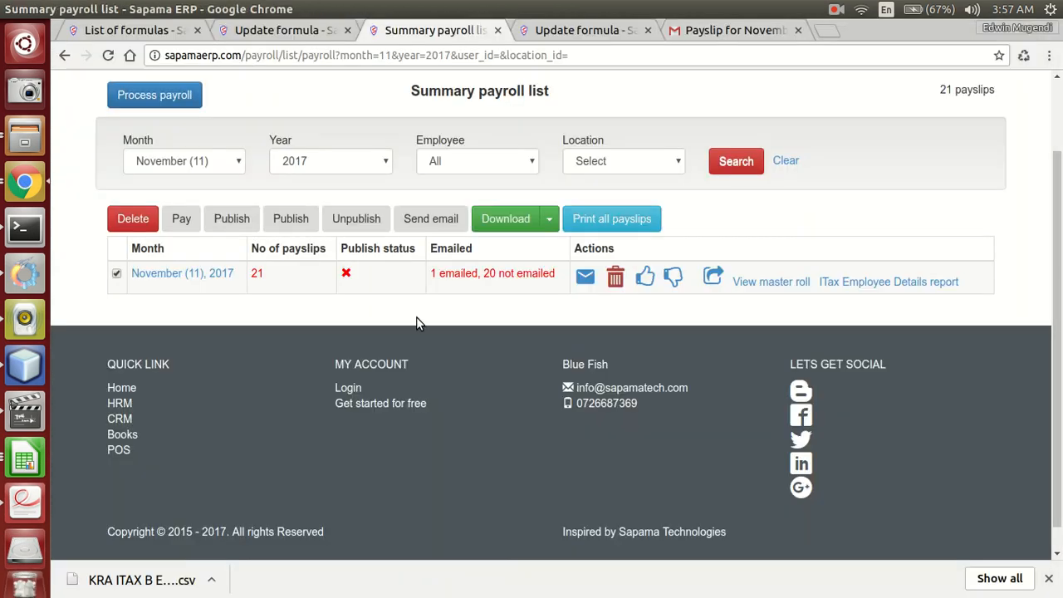
{"action": "left_click", "coordinate": [549, 230]}
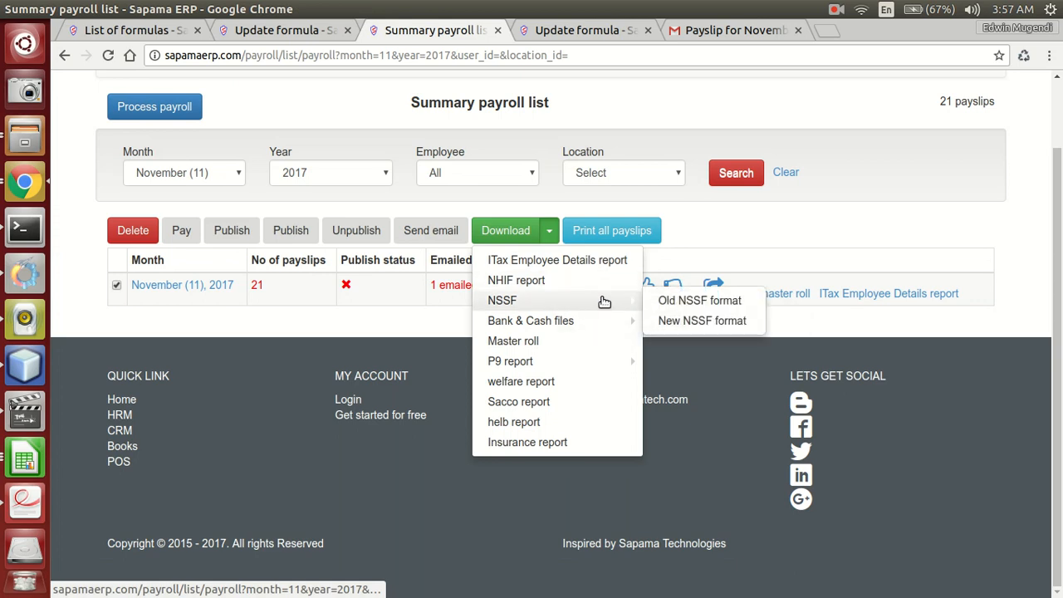
{"action": "left_click", "coordinate": [568, 287]}
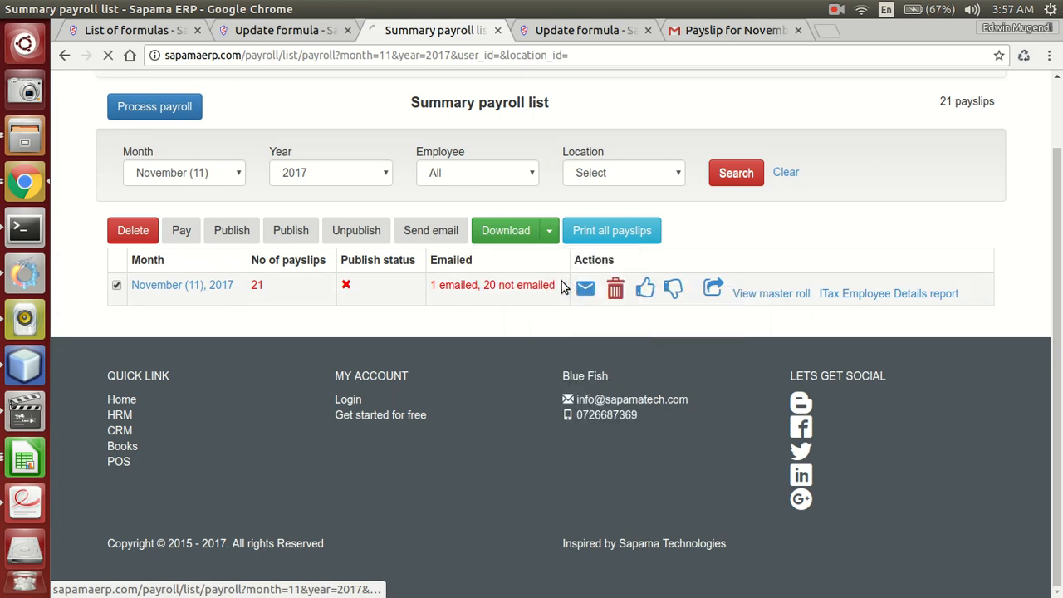
{"action": "left_click", "coordinate": [549, 230]}
{"action": "mouse_move", "coordinate": [553, 288]}
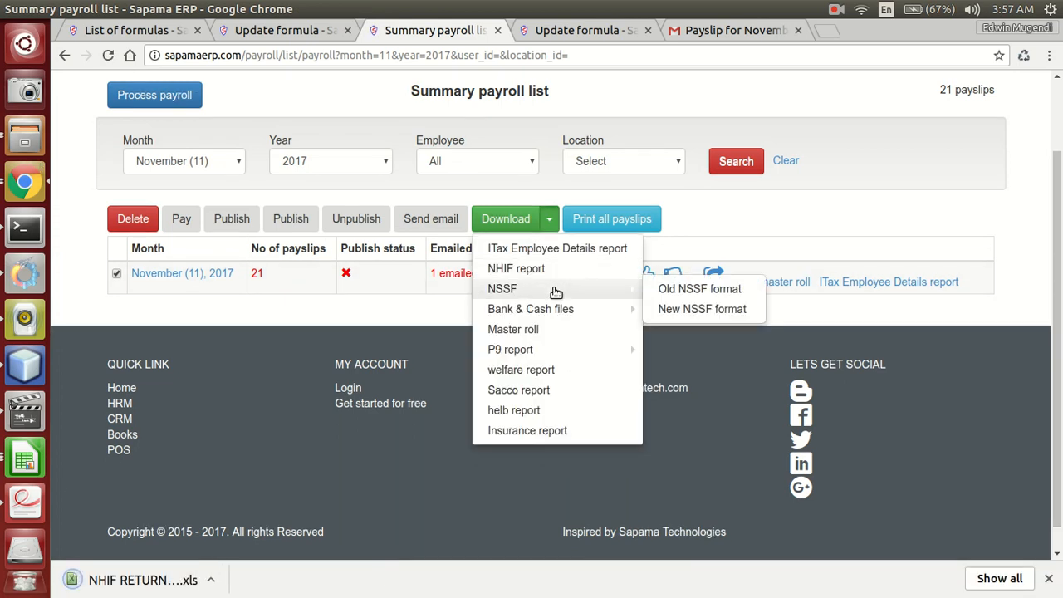
{"action": "left_click", "coordinate": [693, 309]}
{"action": "left_click", "coordinate": [155, 582]}
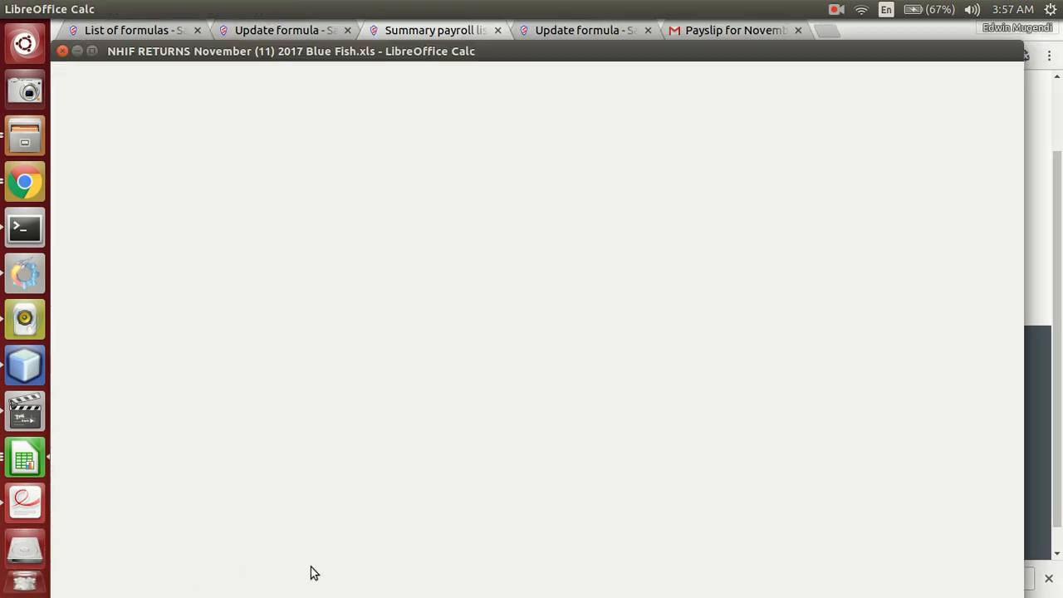
Switch back to Sapama ERP and review the downloadable payroll reports, including the bank and cash files, without downloading any
{"action": "left_click", "coordinate": [12, 187]}
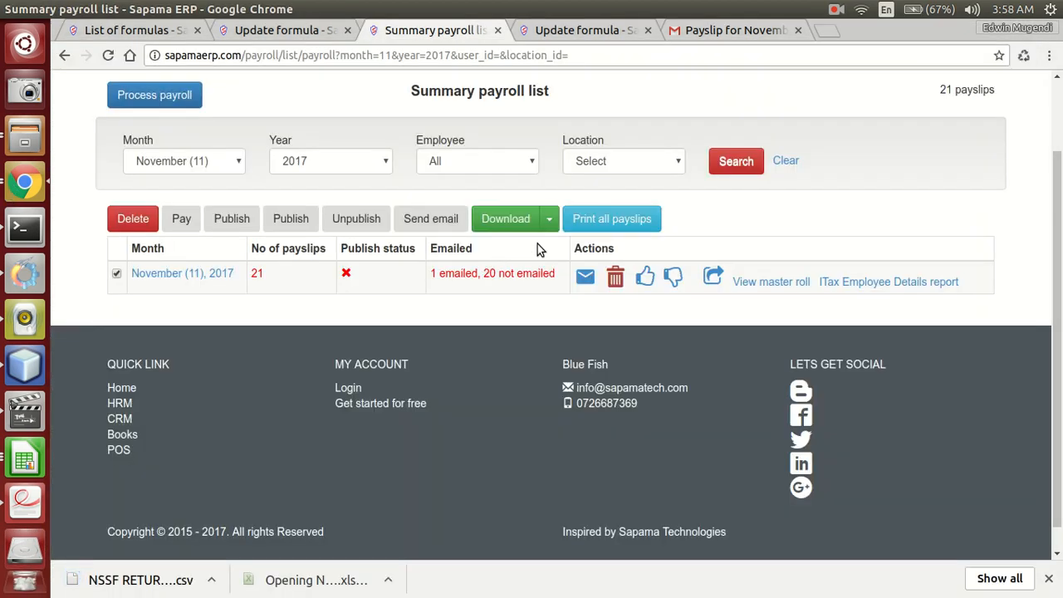
{"action": "left_click", "coordinate": [549, 220]}
{"action": "mouse_move", "coordinate": [541, 312]}
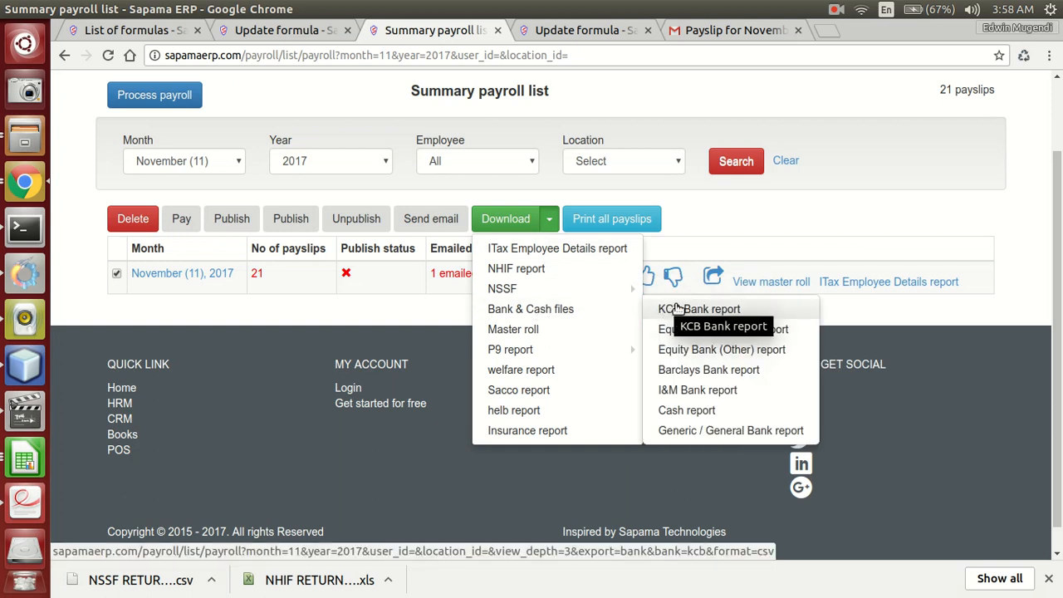
{"action": "left_click", "coordinate": [704, 310]}
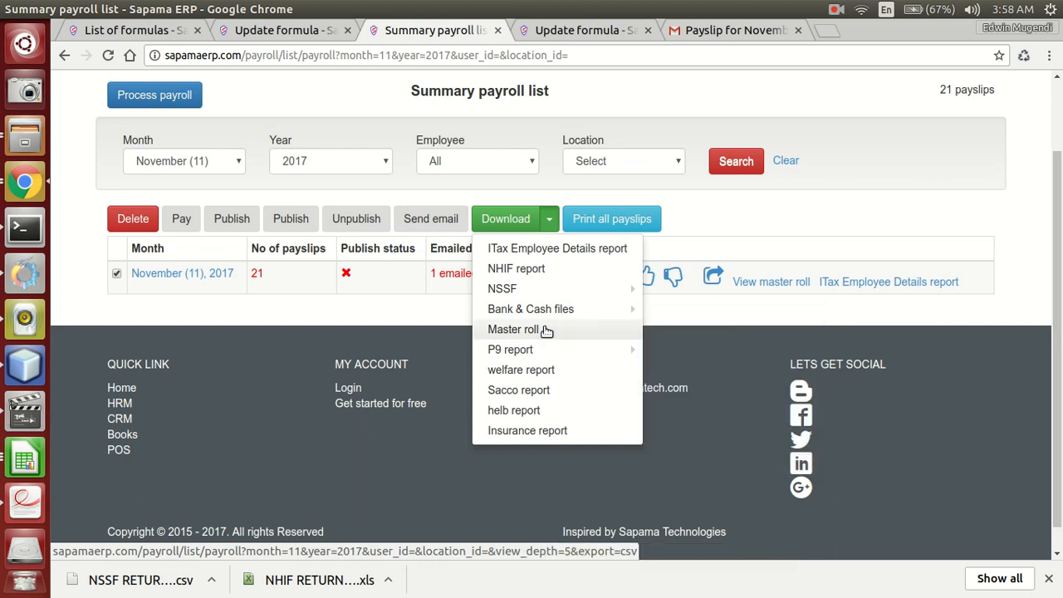
{"action": "mouse_move", "coordinate": [539, 359]}
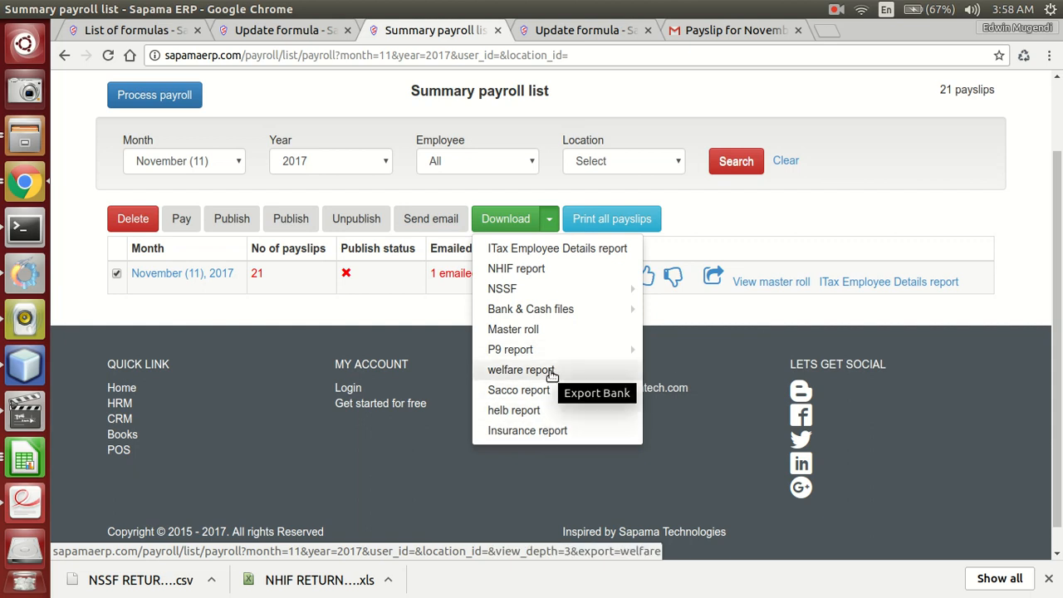
{"action": "left_click", "coordinate": [584, 304]}
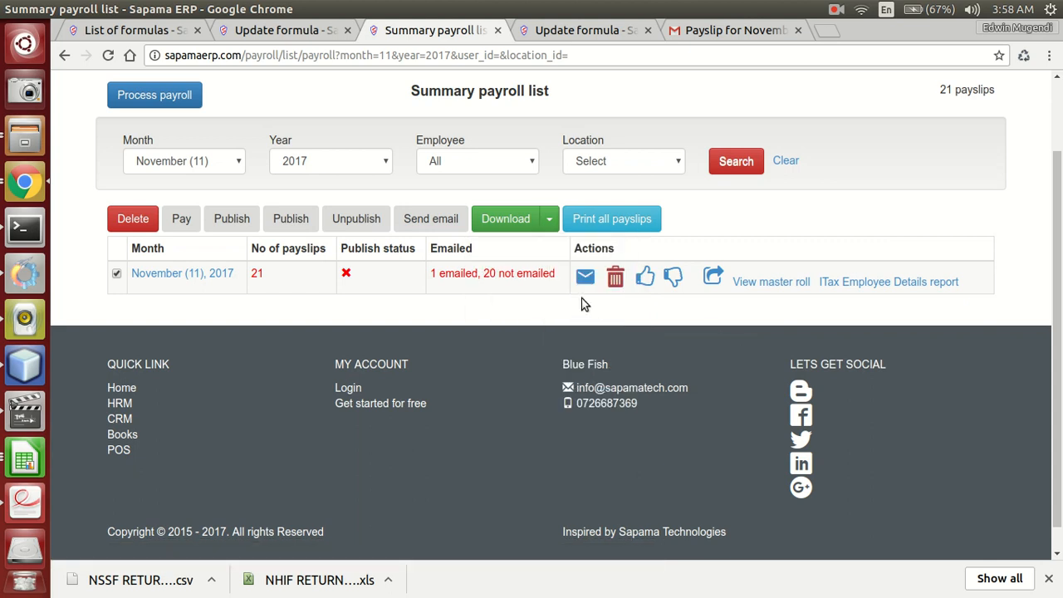
View the November 2017 master roll, examine its employee details and pay columns through to net pay, and return to the summary view
{"action": "left_click", "coordinate": [756, 285]}
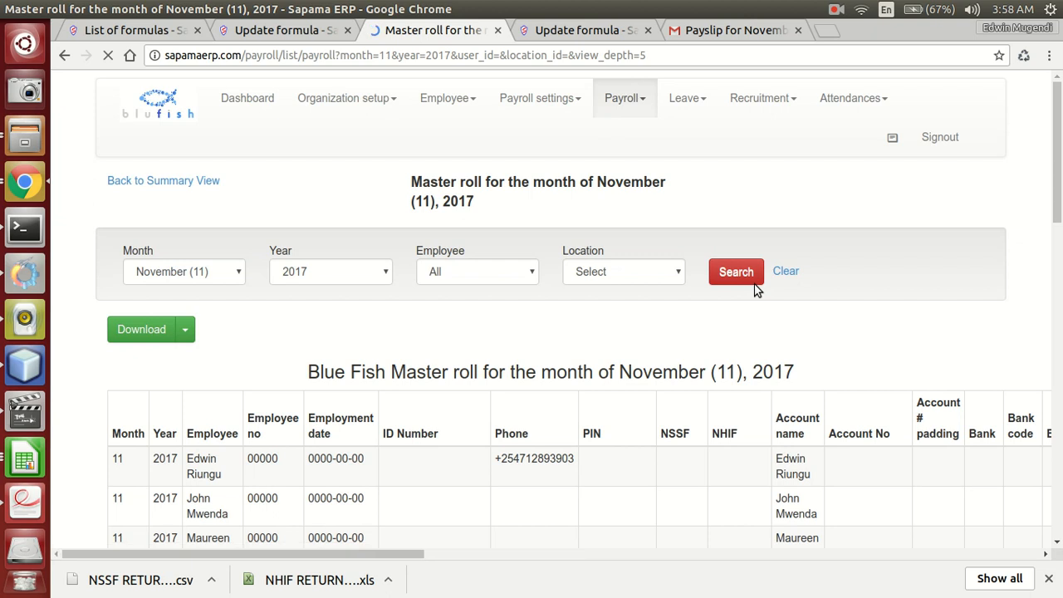
{"action": "scroll", "coordinate": [551, 326], "scroll_direction": "down", "scroll_amount": 5}
{"action": "scroll", "coordinate": [551, 322], "scroll_direction": "down", "scroll_amount": 10}
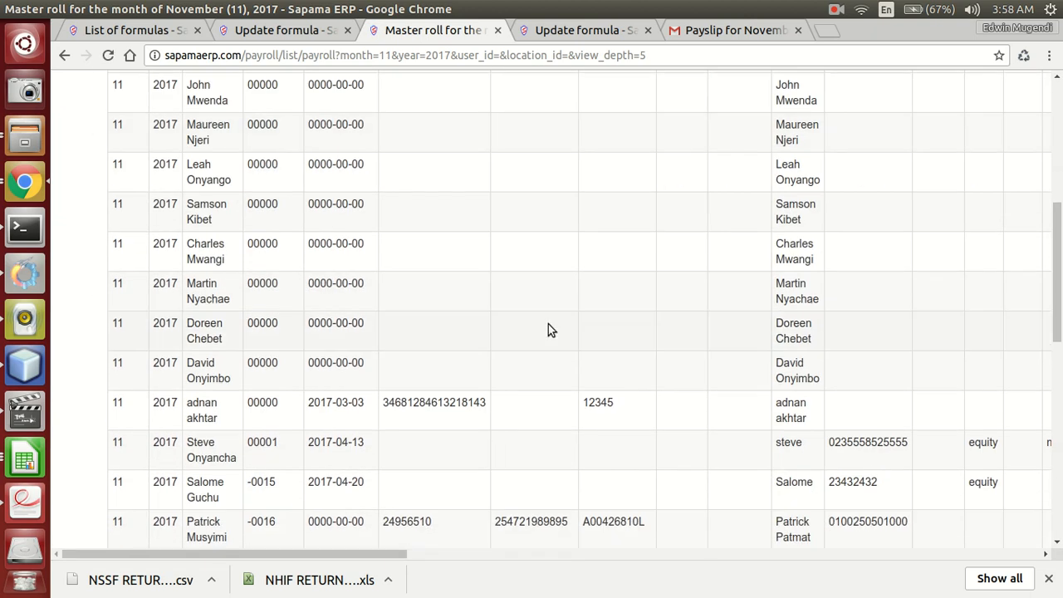
{"action": "scroll", "coordinate": [531, 340], "scroll_direction": "up", "scroll_amount": 5}
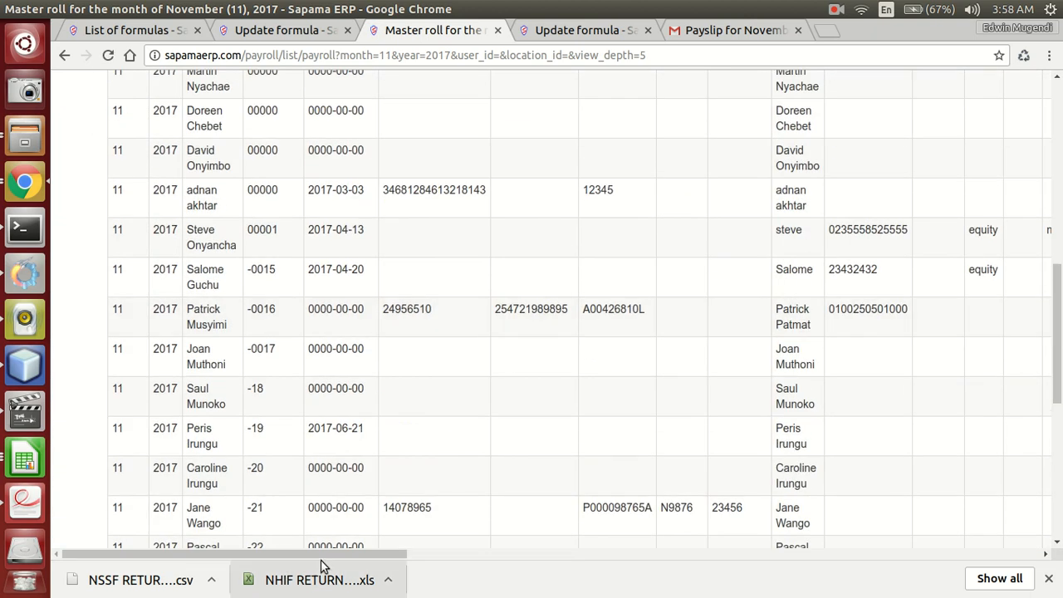
{"action": "left_click_drag", "start_coordinate": [330, 555], "coordinate": [966, 533]}
{"action": "scroll", "coordinate": [997, 387], "scroll_direction": "down", "scroll_amount": 10}
{"action": "scroll", "coordinate": [1060, 435], "scroll_direction": "up", "scroll_amount": 10}
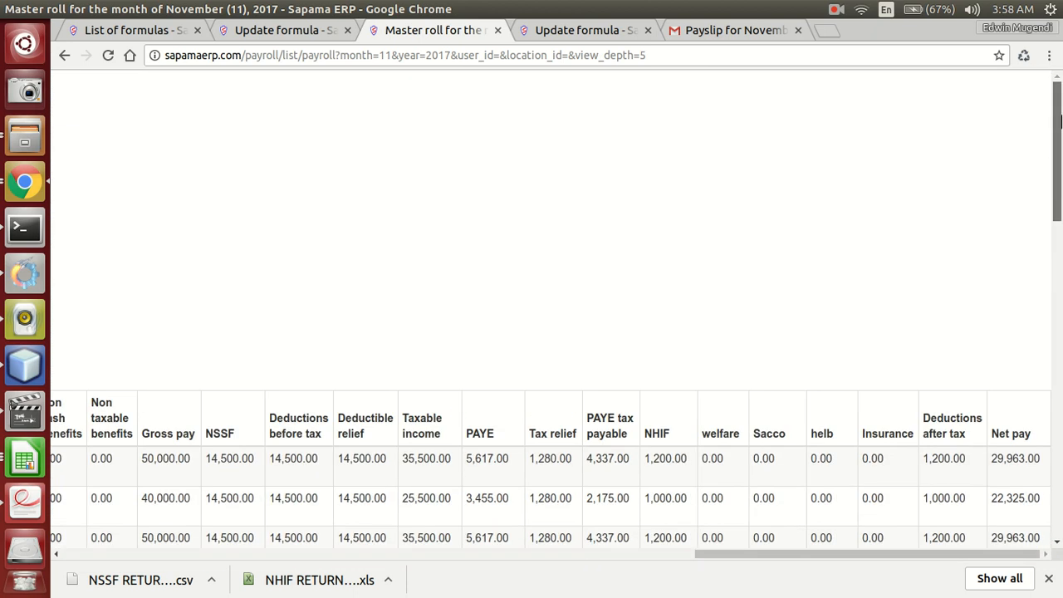
{"action": "left_click_drag", "start_coordinate": [734, 554], "coordinate": [52, 482]}
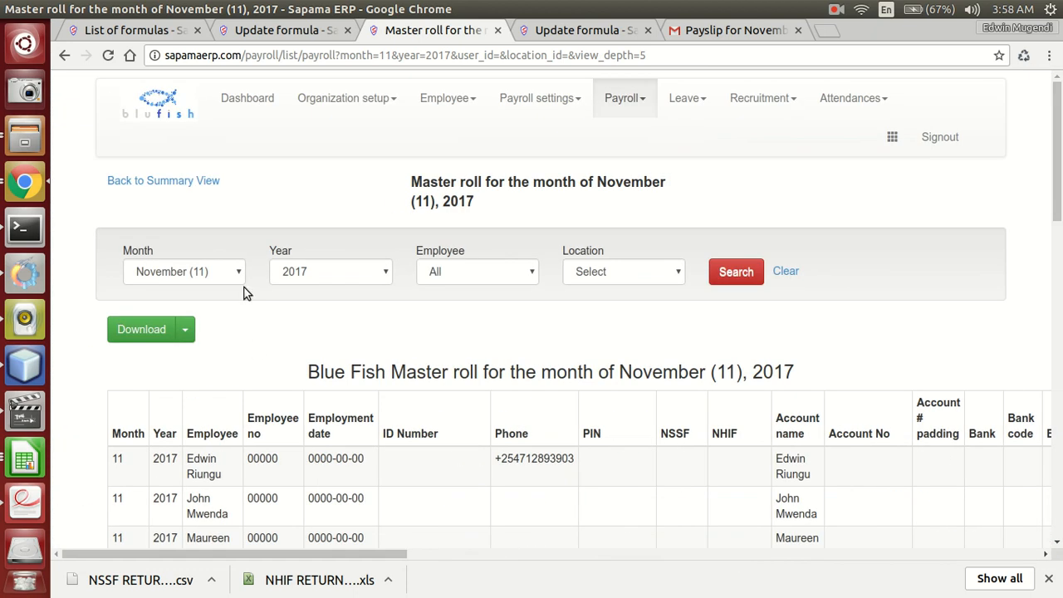
{"action": "left_click", "coordinate": [184, 183]}
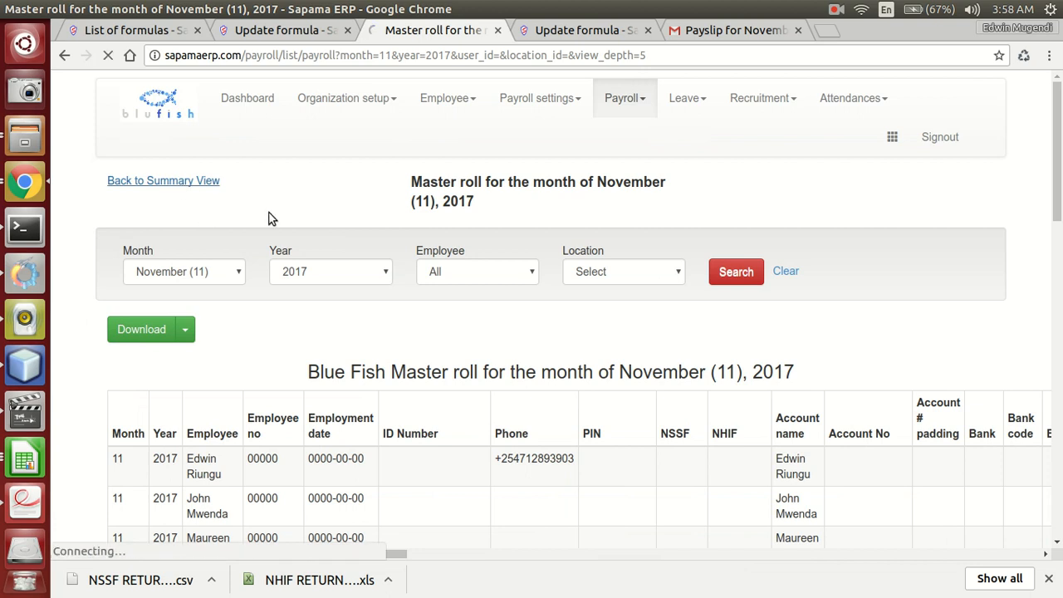